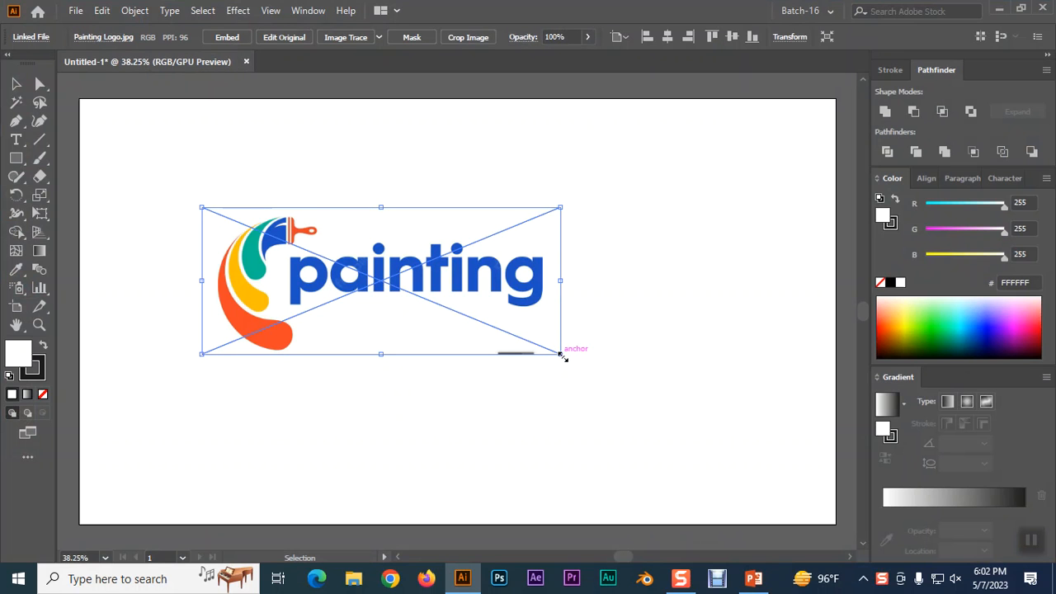
- Enlarge the placed painting logo proportionally to nearly the artboard's full width, position it within the upper artboard, and deselect it
drag(554, 353, 756, 490)
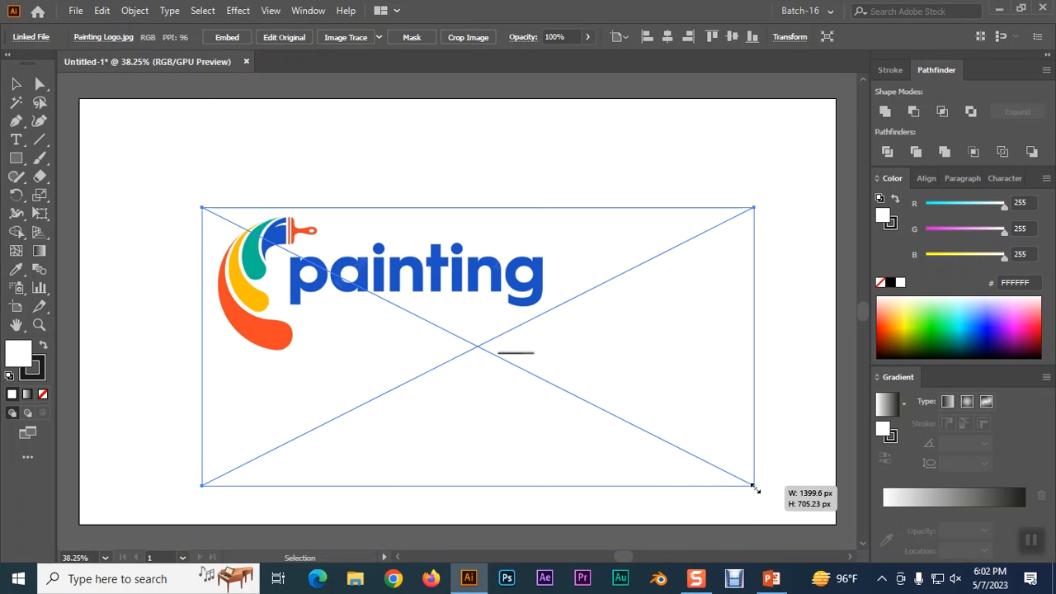
drag(756, 490, 784, 495)
drag(648, 394, 531, 295)
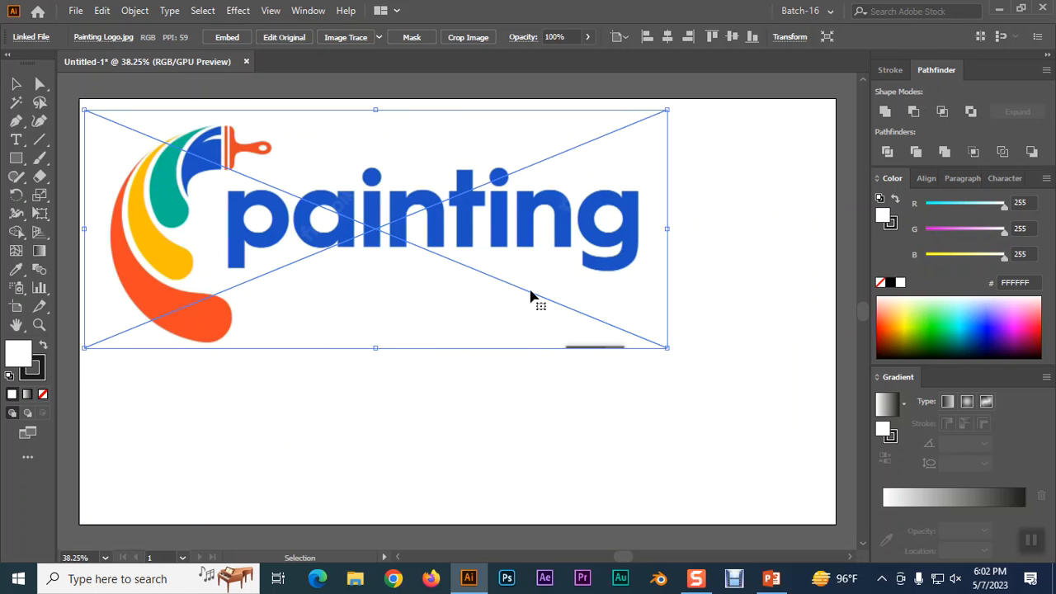
drag(668, 346, 813, 502)
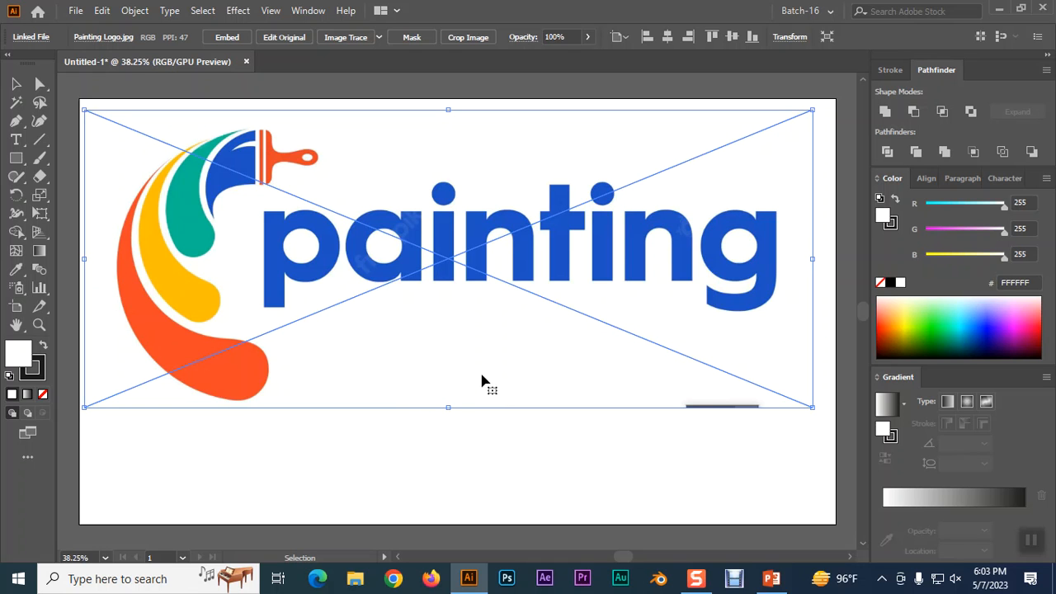
drag(525, 261, 528, 285)
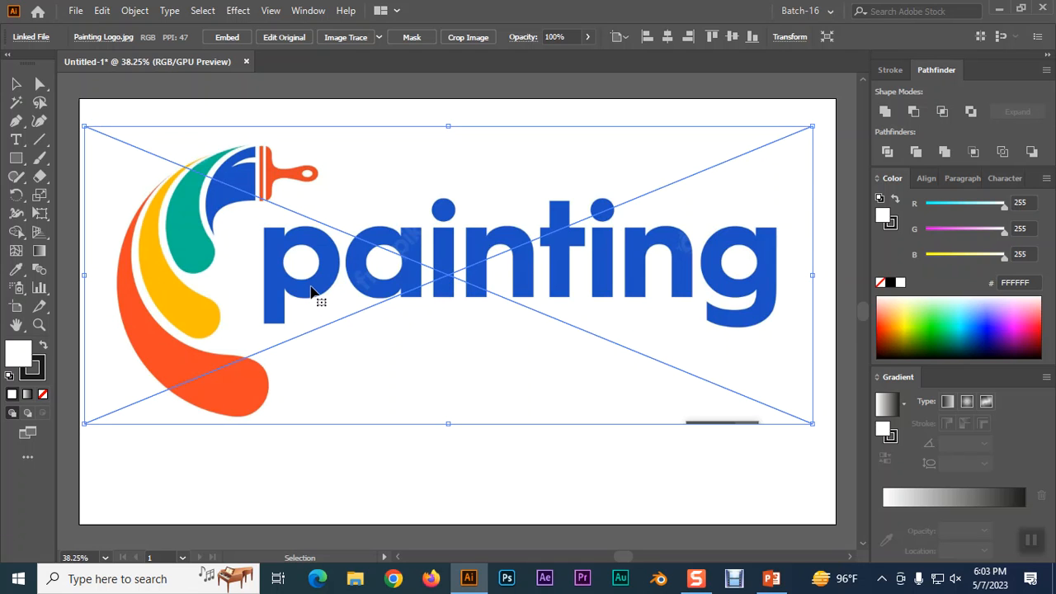
click(440, 446)
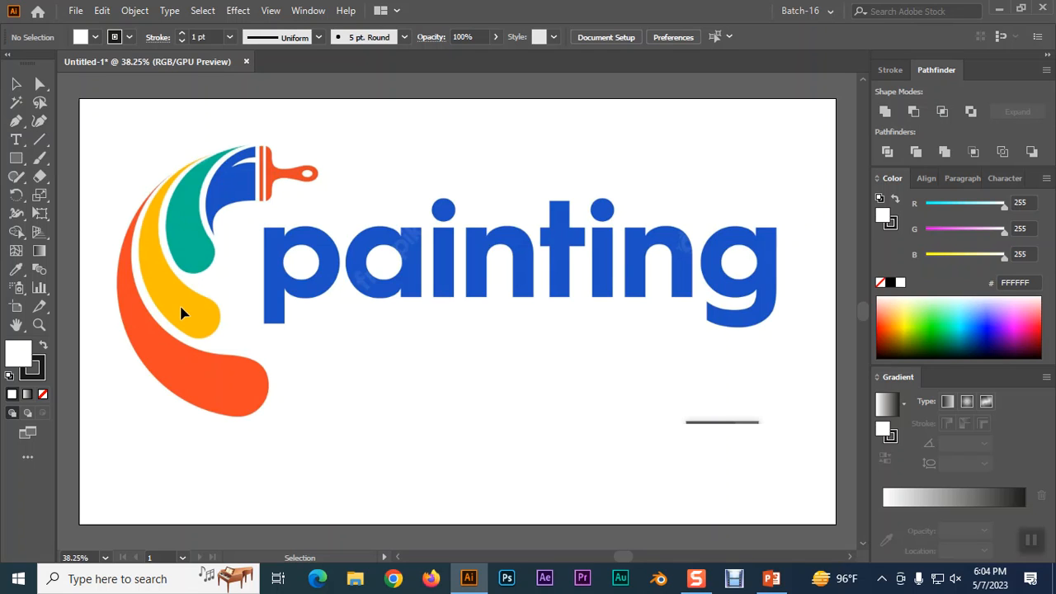
- Draw a closed three-point path with the Pen tool from the orange swoosh's upper tip to the lower and upper edges of its rounded end
key(shift)
scroll(195, 379, up, 2)
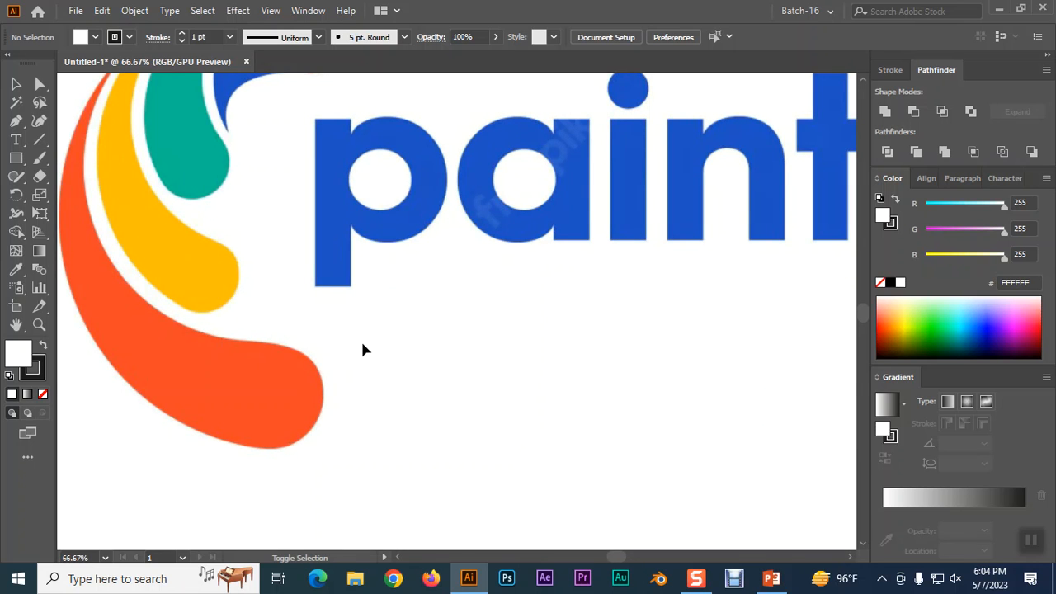
drag(363, 349, 540, 416)
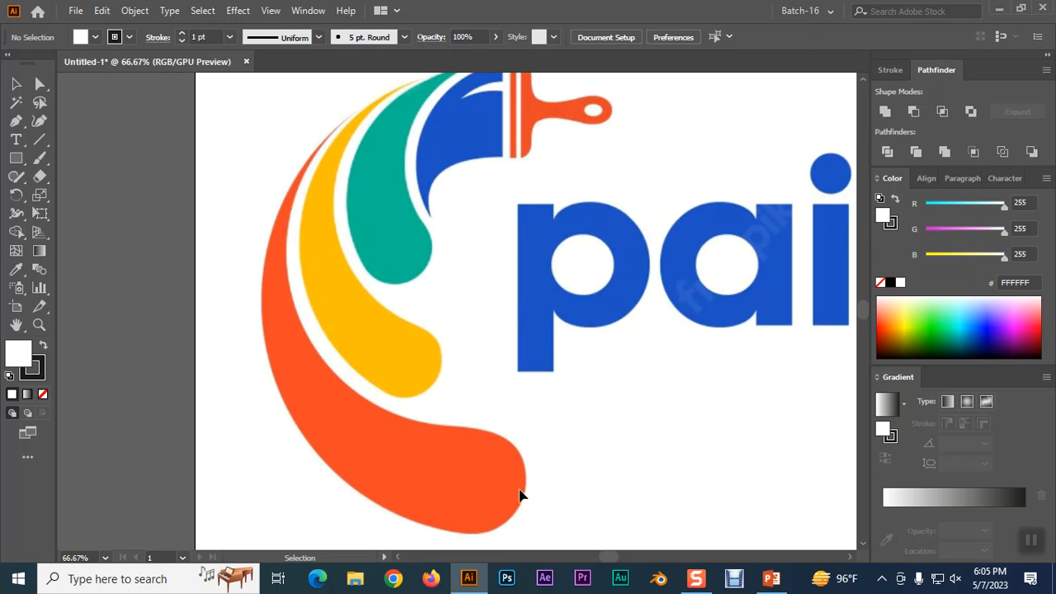
click(18, 123)
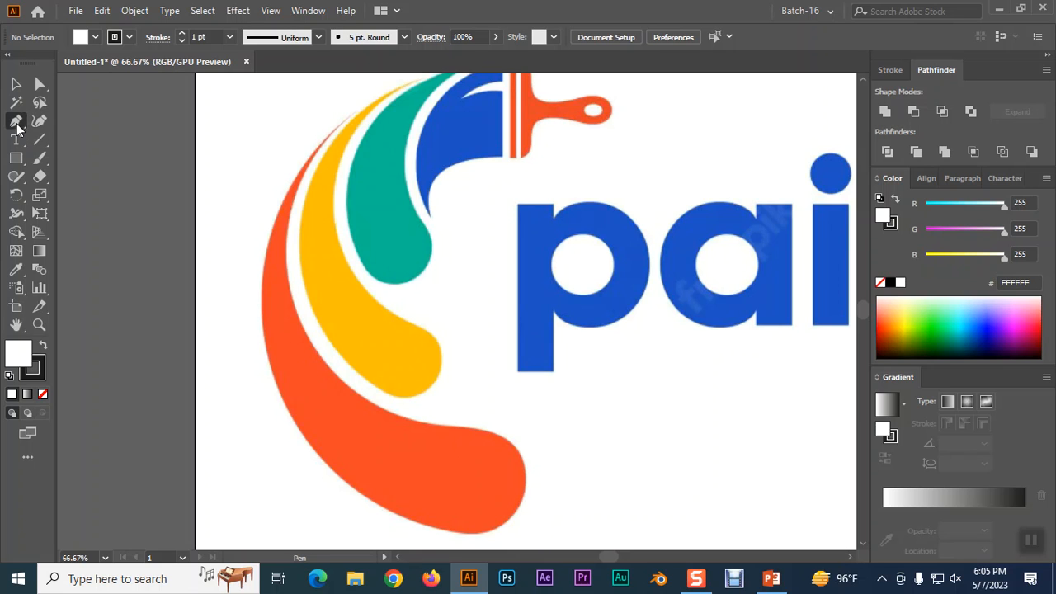
click(347, 117)
scroll(419, 413, down, 3)
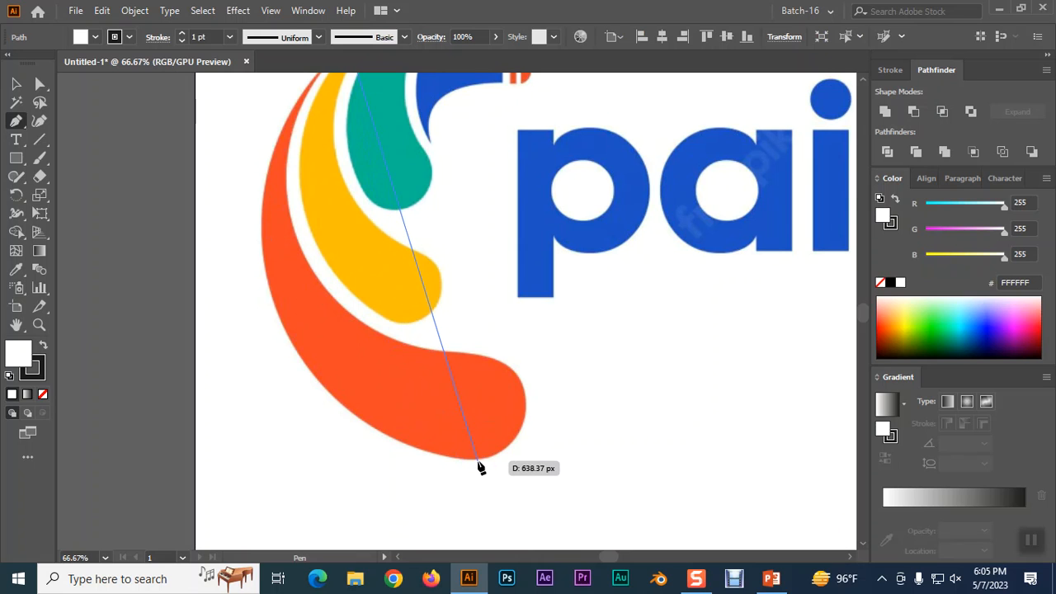
click(476, 460)
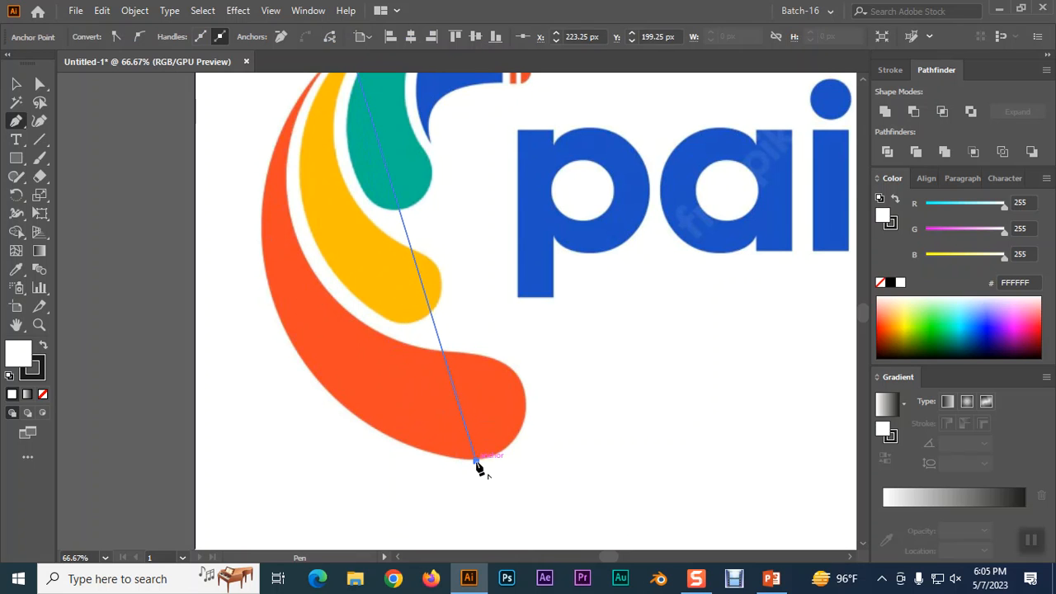
click(497, 362)
scroll(465, 301, up, 3)
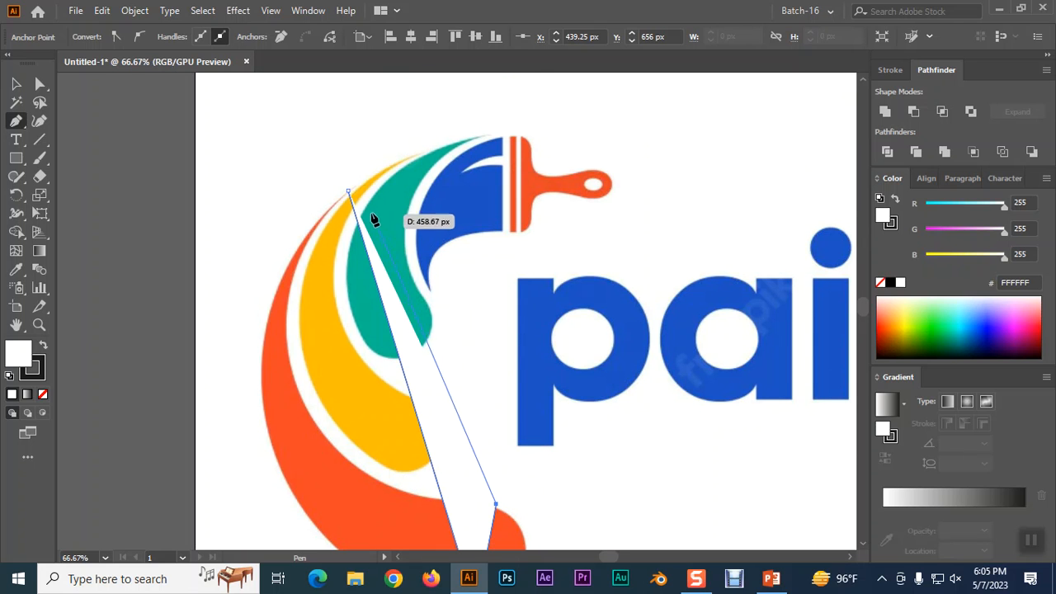
click(348, 191)
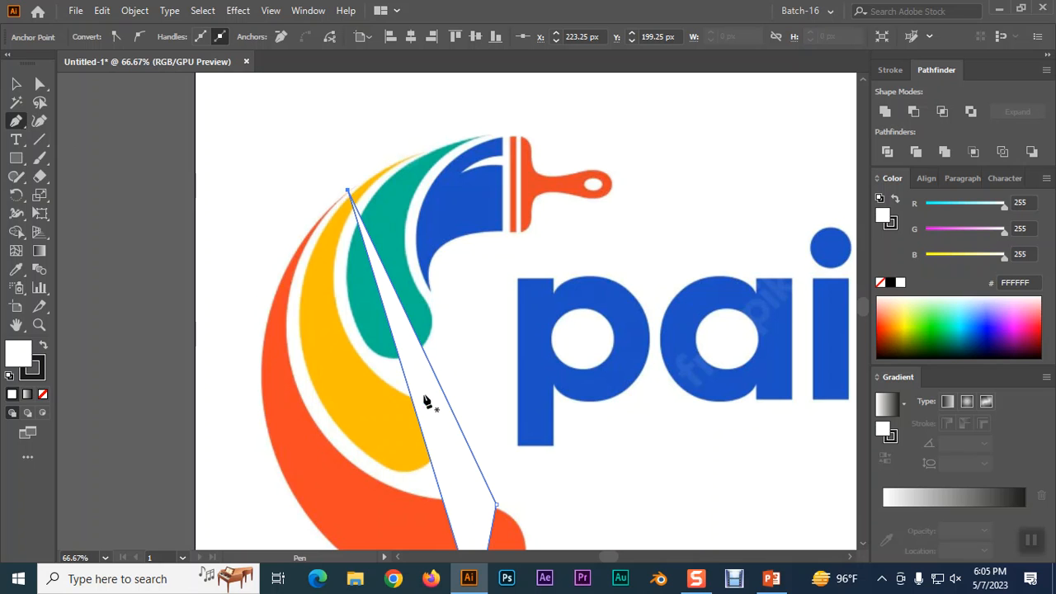
- Set the three-point path's fill to none so only its outline covers the logo
click(16, 84)
scroll(444, 305, down, 2)
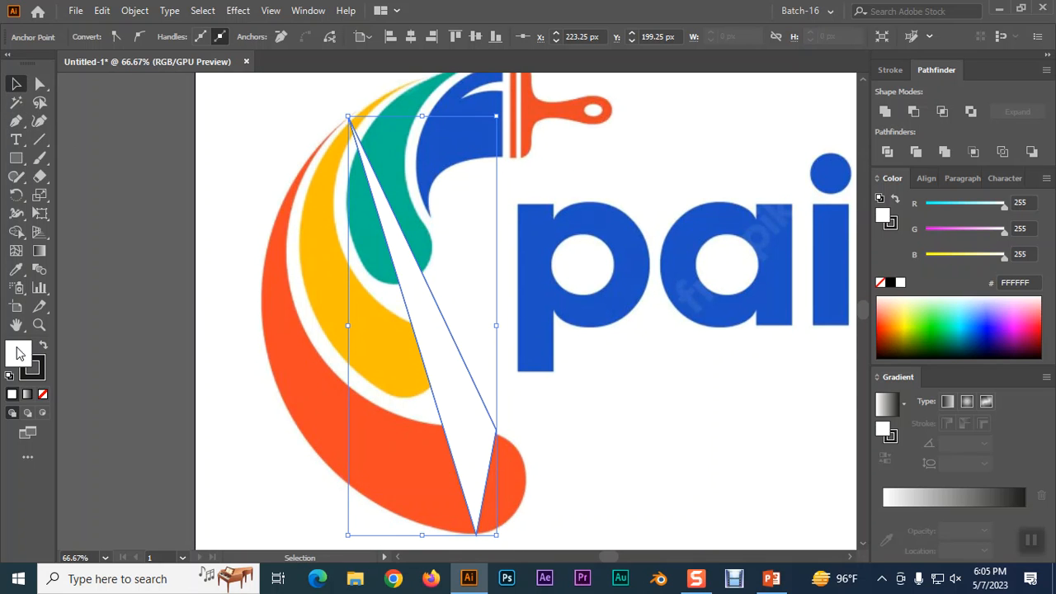
click(43, 393)
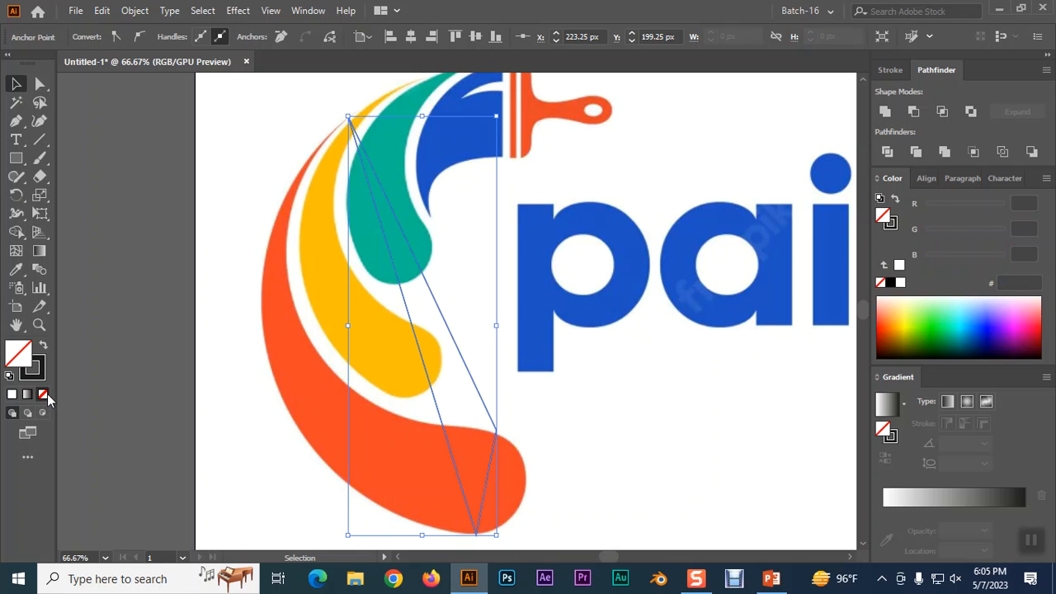
- Bend the path's three straight sides with the Curvature tool to follow the orange swoosh's outer edge, inner edge and rounded end
click(39, 121)
drag(408, 326, 275, 385)
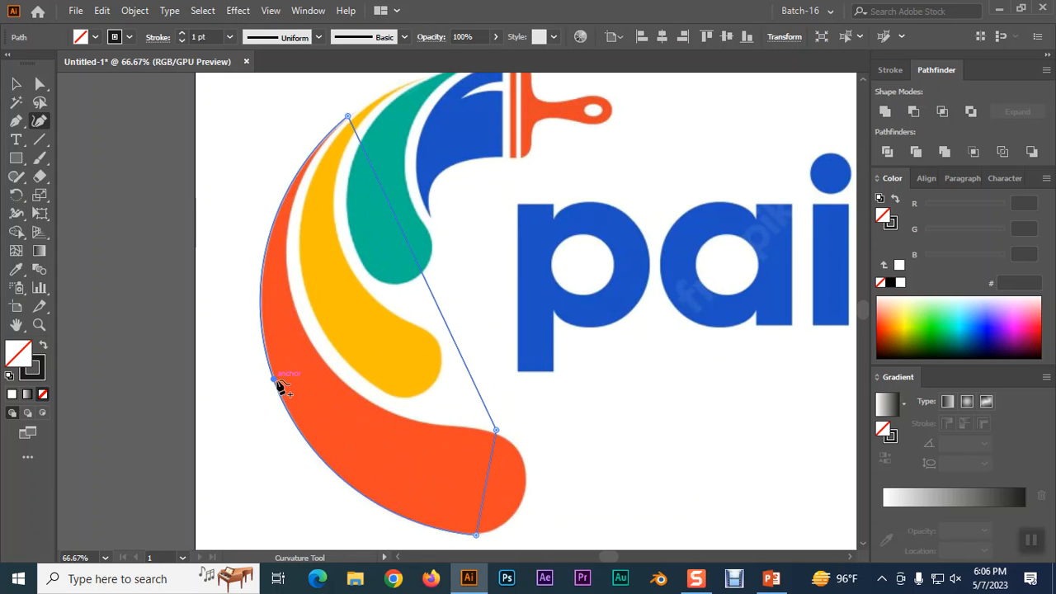
drag(422, 275, 297, 313)
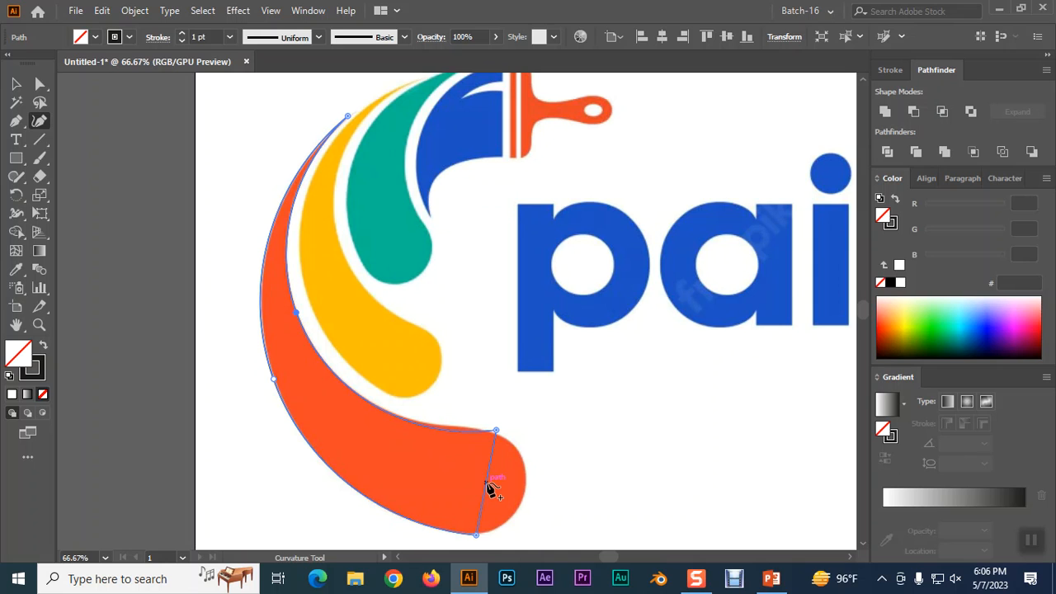
drag(487, 487, 524, 498)
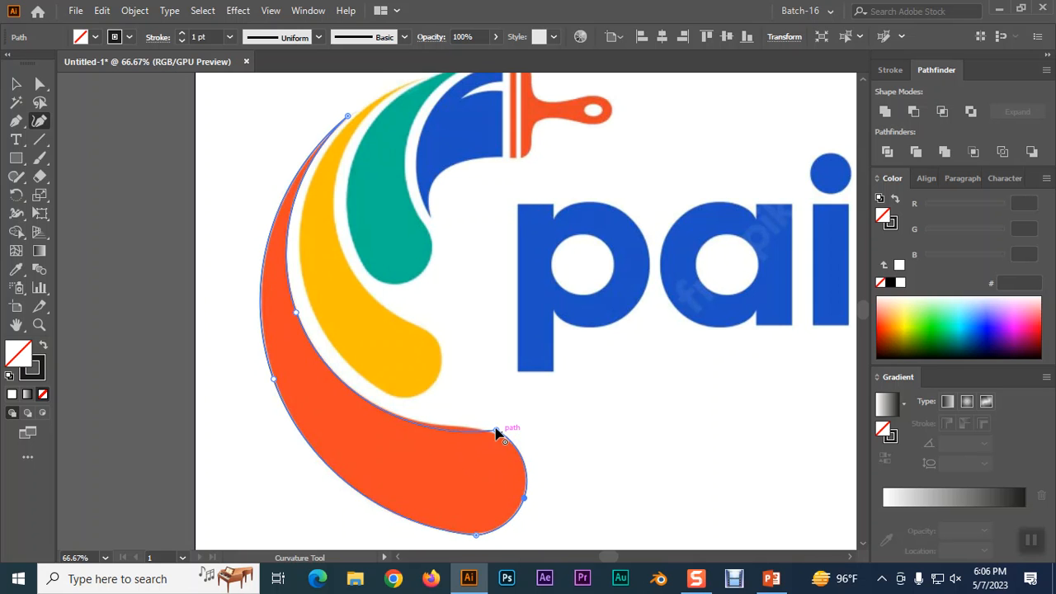
- Round the path's sharp corner at the top of the orange swoosh's blunt end to a radius of about 66 px
alt+scroll(601, 502, up, 3)
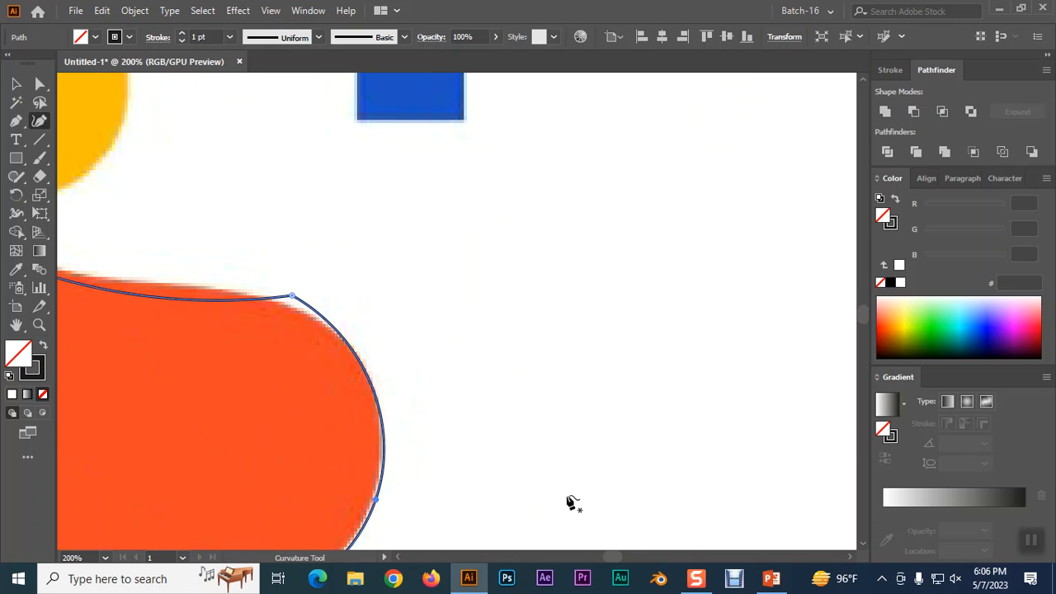
drag(612, 554, 609, 554)
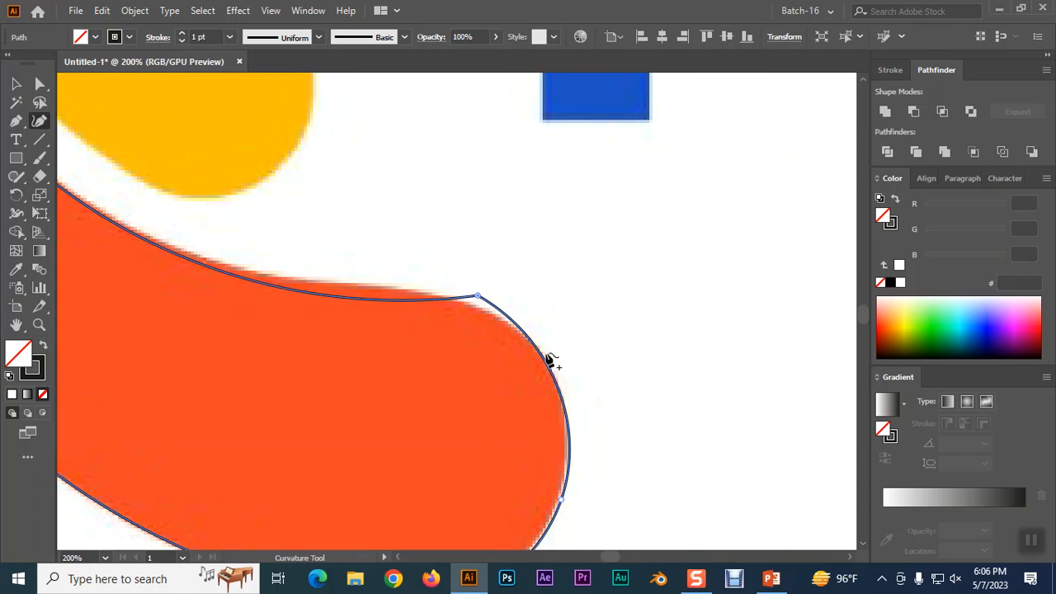
drag(556, 348, 634, 321)
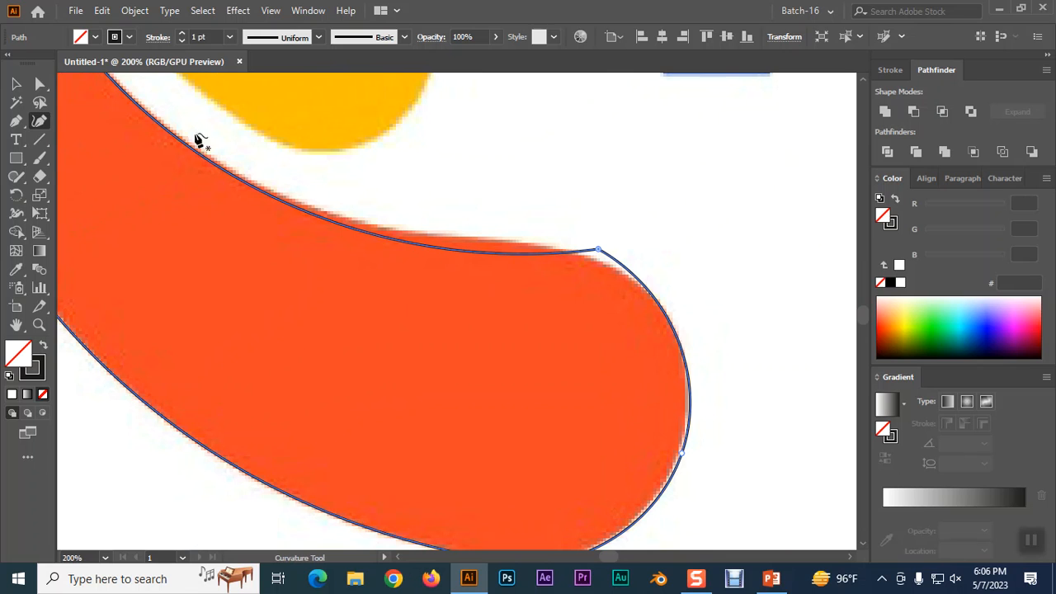
click(16, 81)
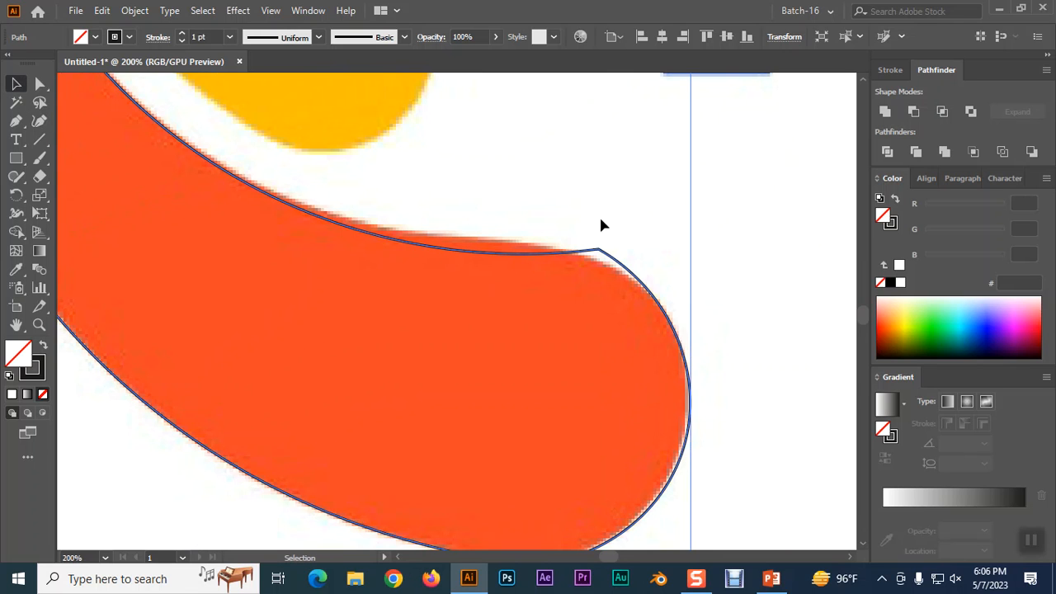
click(748, 221)
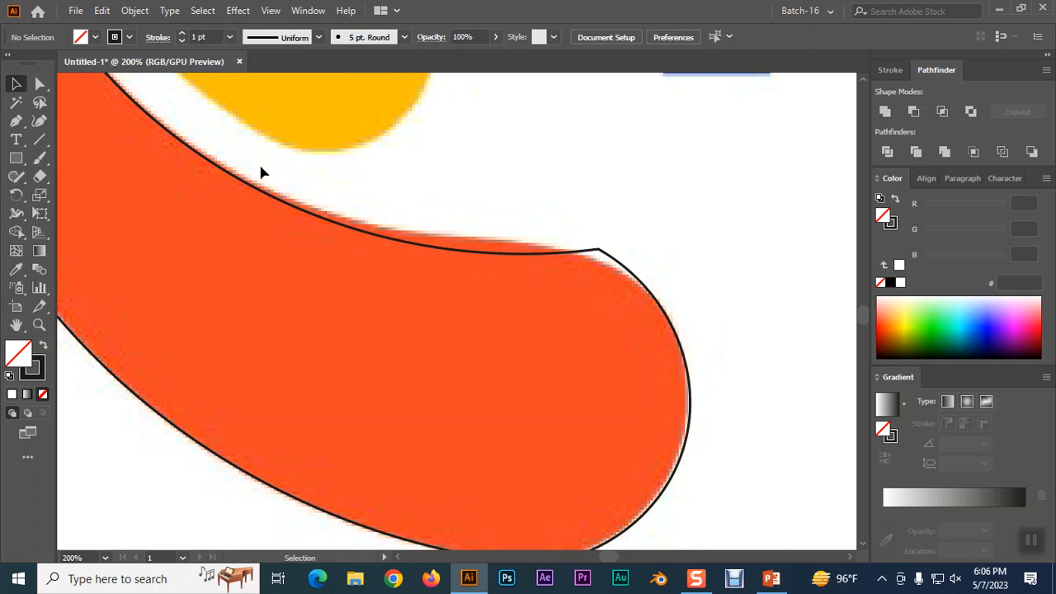
click(41, 84)
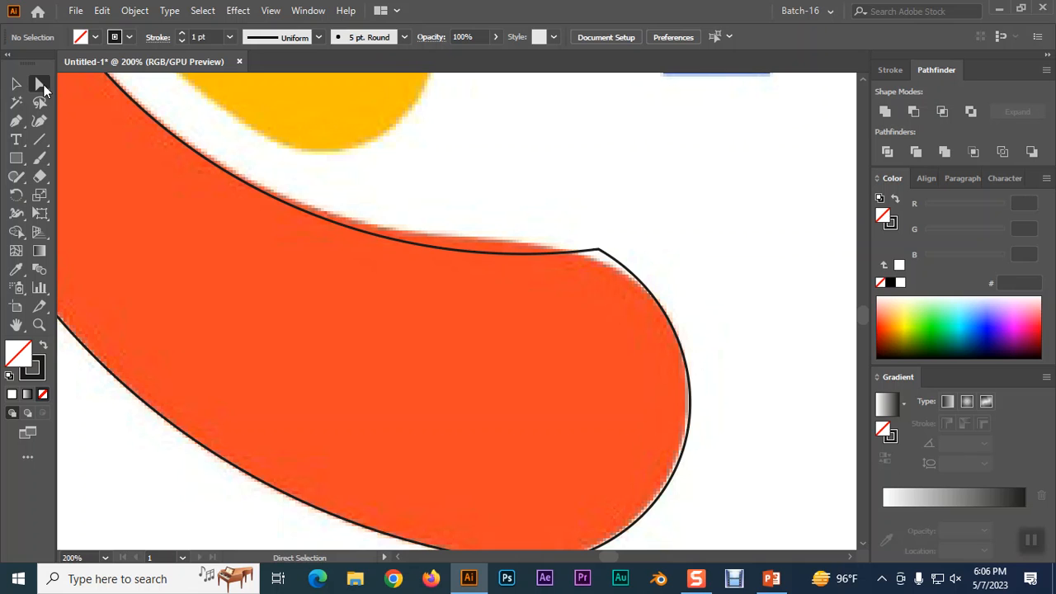
click(599, 250)
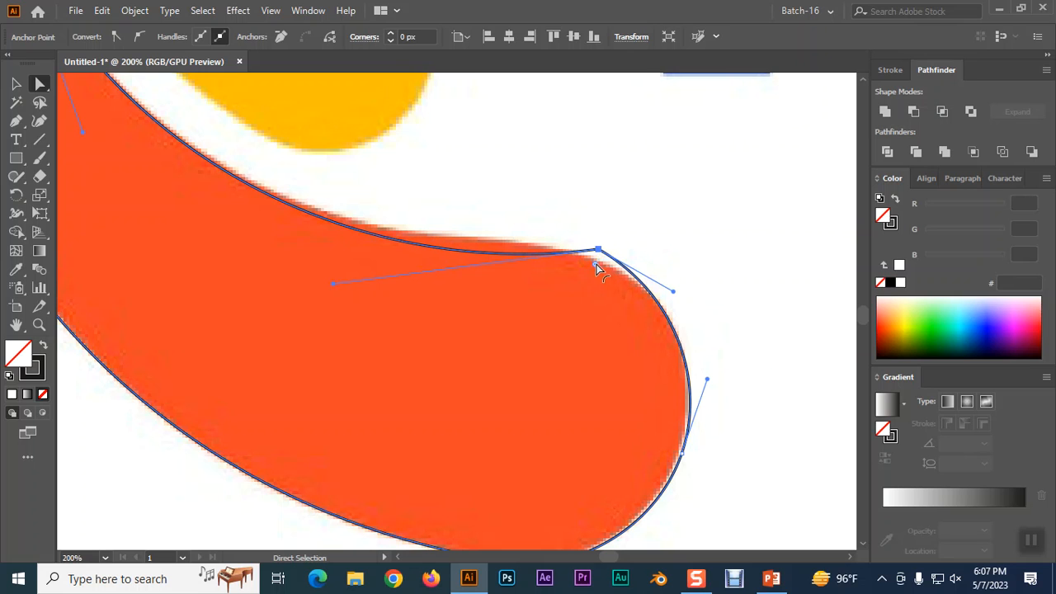
drag(595, 265, 533, 386)
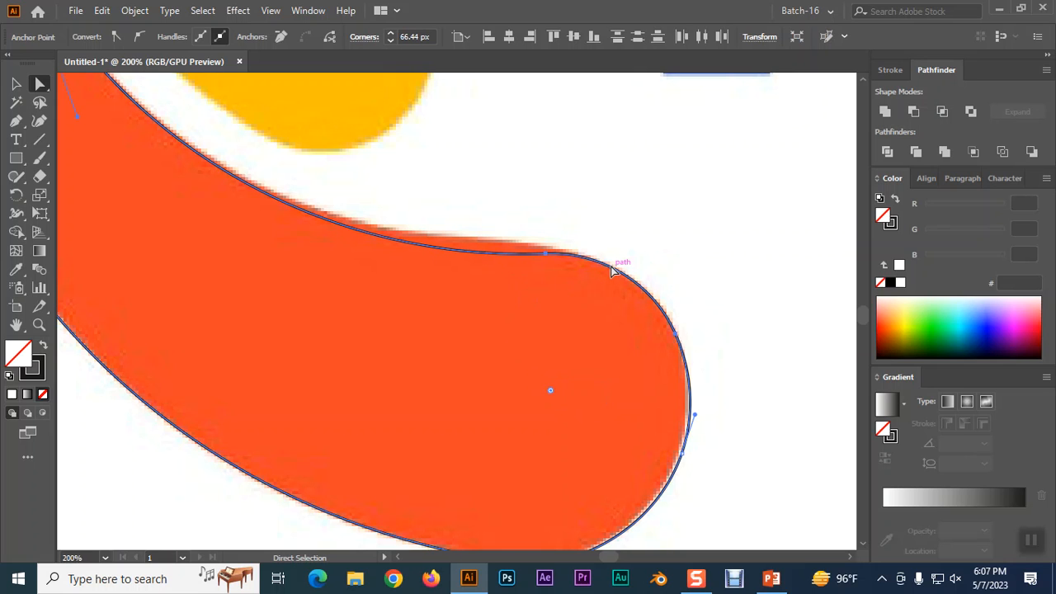
- Nudge the rounded corner's upper anchor up 3 px and slightly shorten its handle along the swoosh's inner edge
click(544, 255)
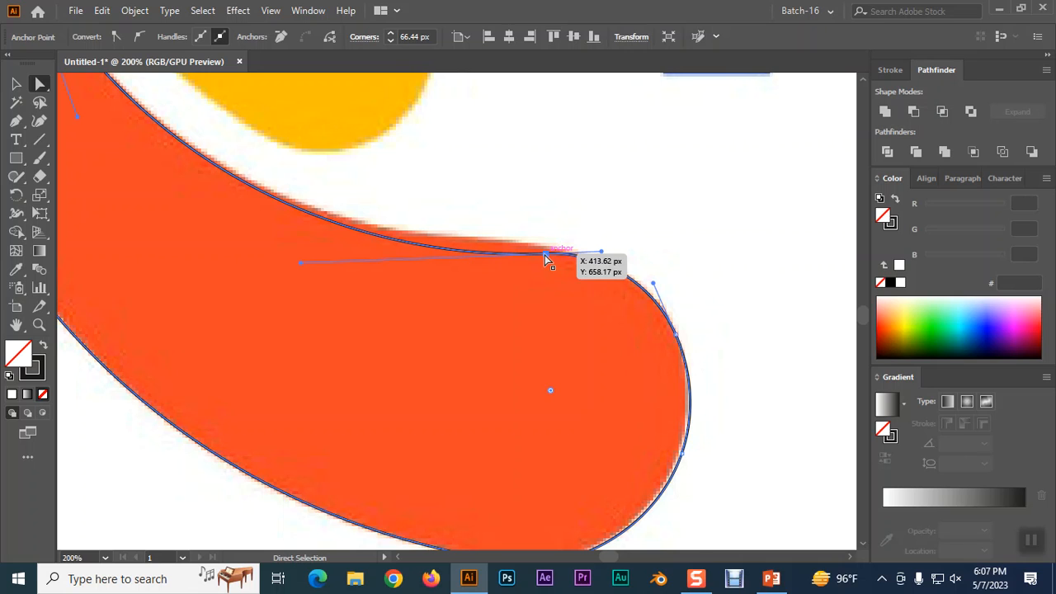
key(Up)
key(Up)
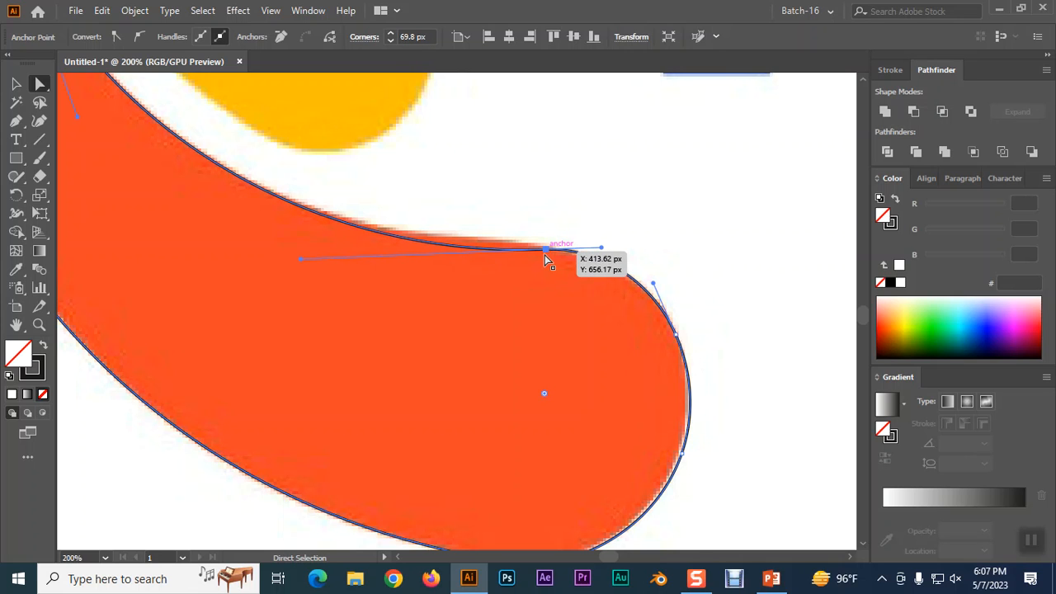
key(Up)
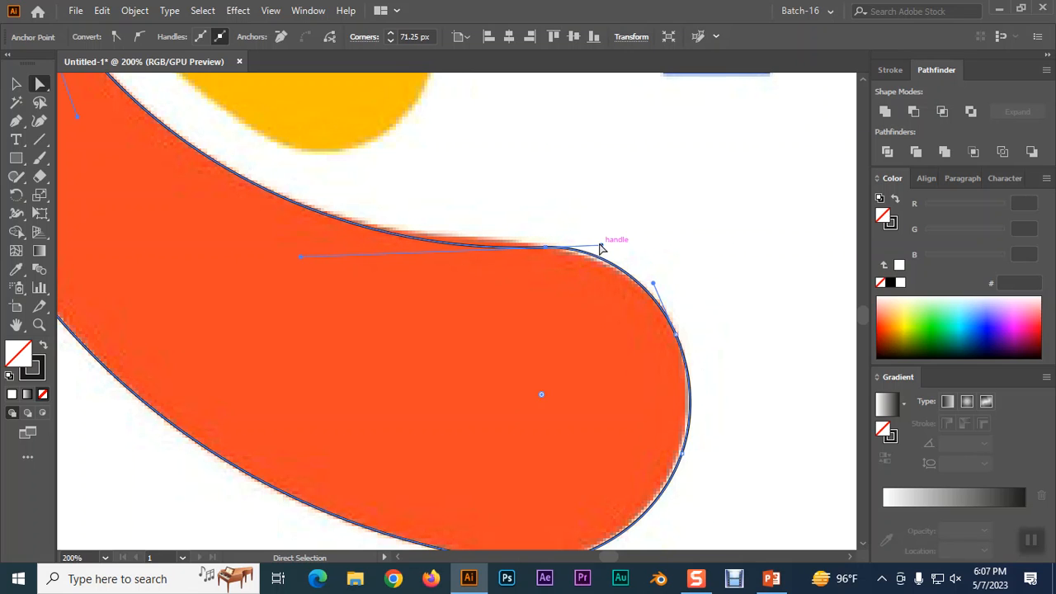
drag(601, 249, 611, 247)
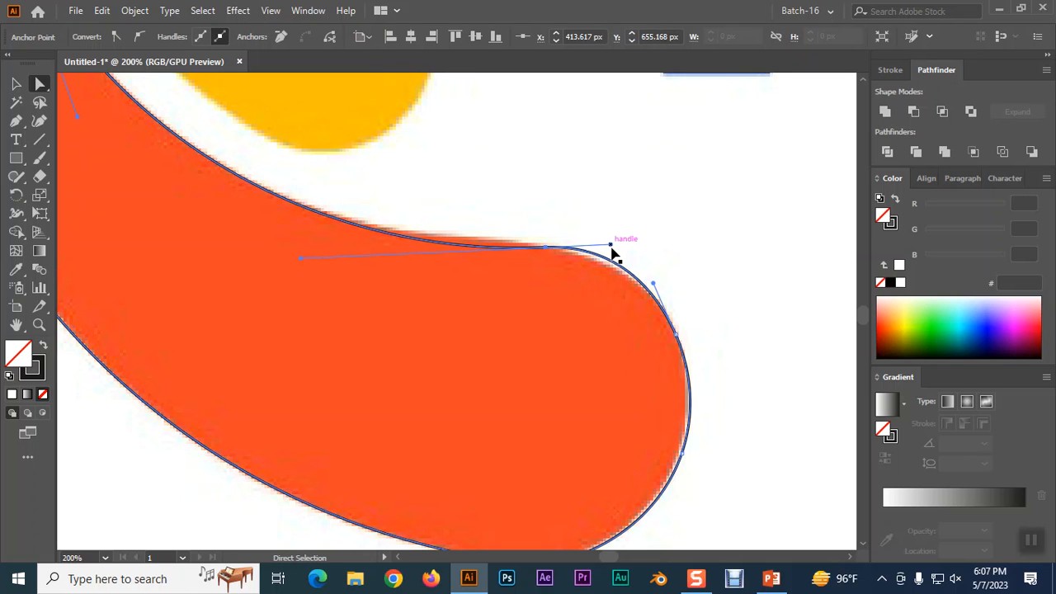
key(ctrl+z)
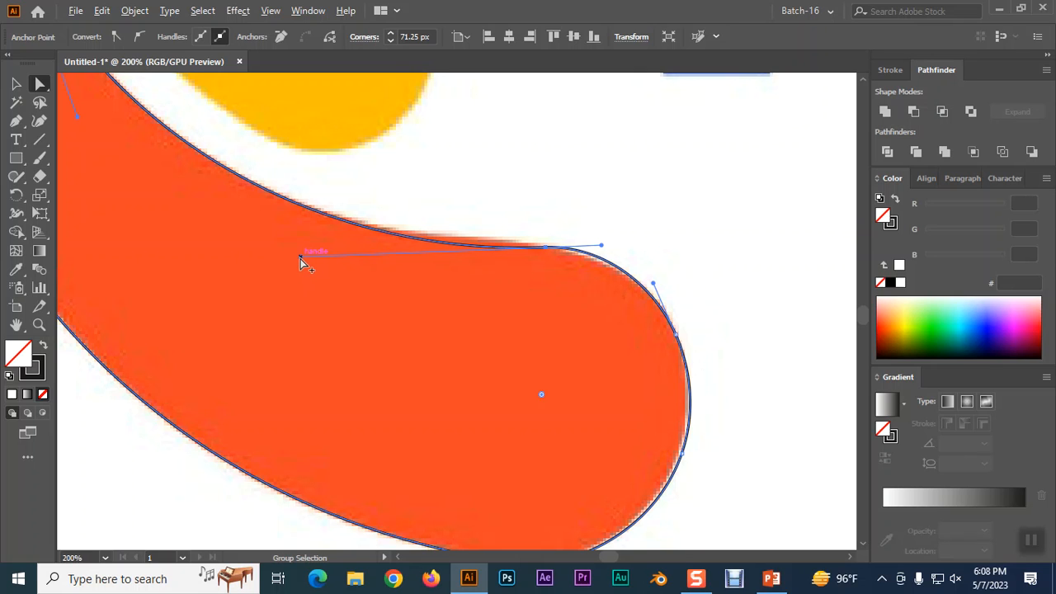
mouse_move(300, 258)
mouse_down()
mouse_move(321, 257)
mouse_move(308, 241)
mouse_move(259, 238)
mouse_move(242, 223)
mouse_move(210, 233)
mouse_move(381, 276)
mouse_move(342, 245)
mouse_move(289, 252)
mouse_move(327, 266)
mouse_move(308, 262)
mouse_up()
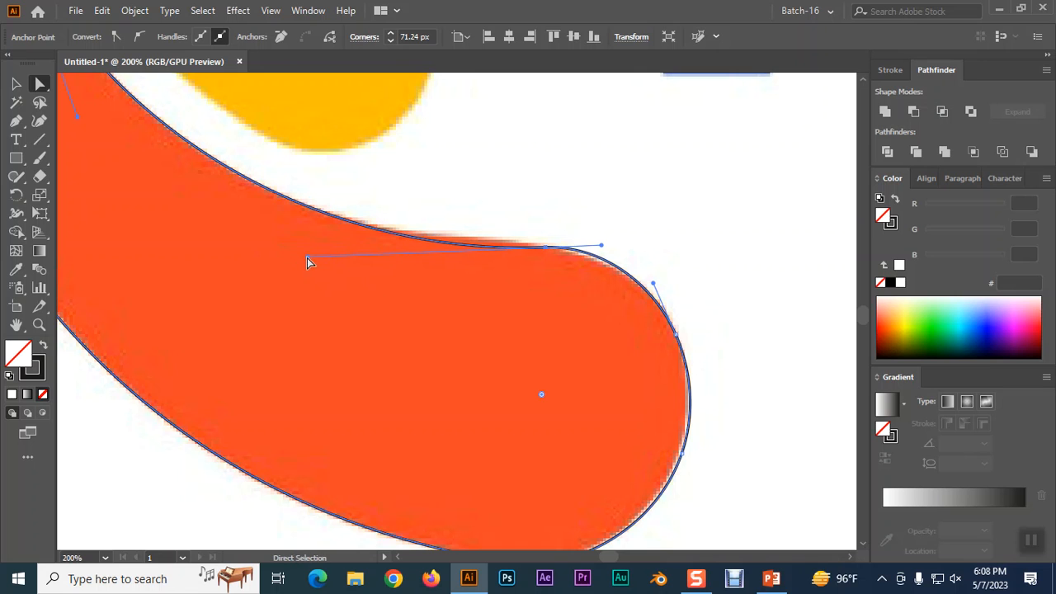
- Move the upper anchor to about X 392 px, Y 651.5 px and adjust the neighbouring curve handles to match the orange swoosh's edge
drag(545, 252, 502, 242)
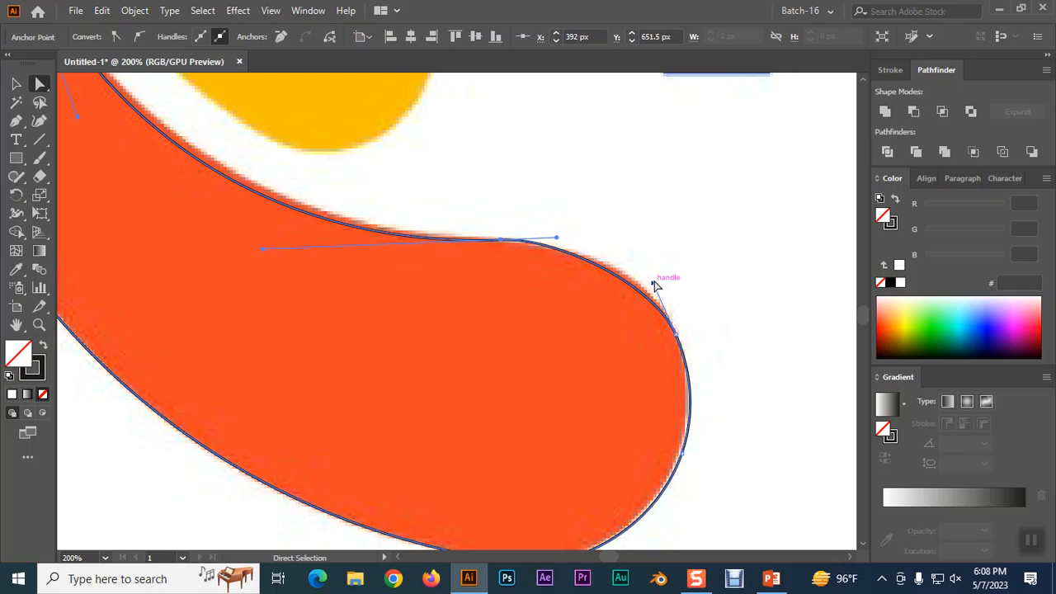
drag(653, 284, 657, 269)
click(500, 242)
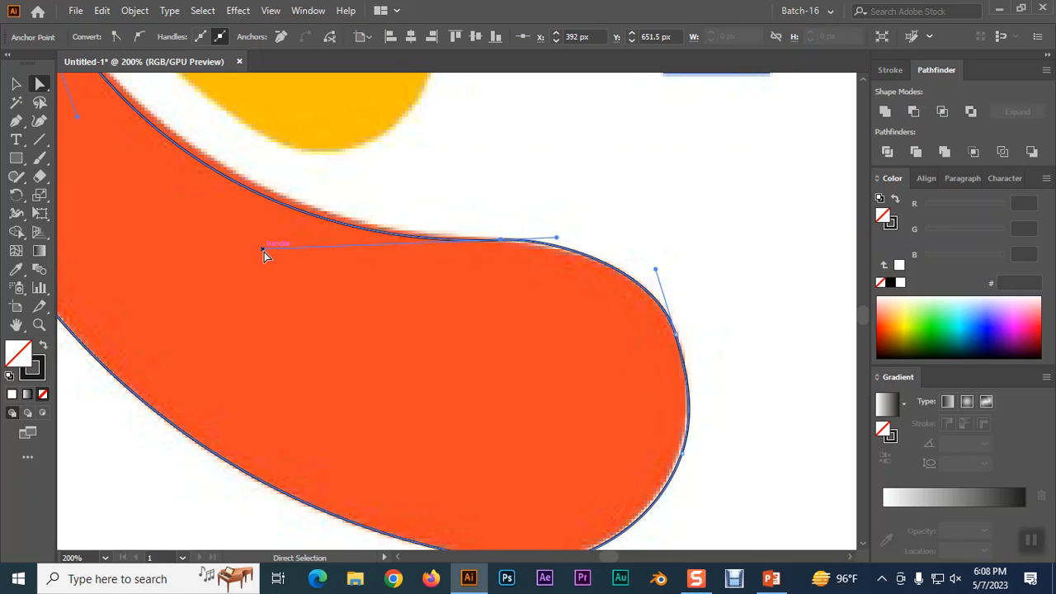
drag(264, 251, 313, 250)
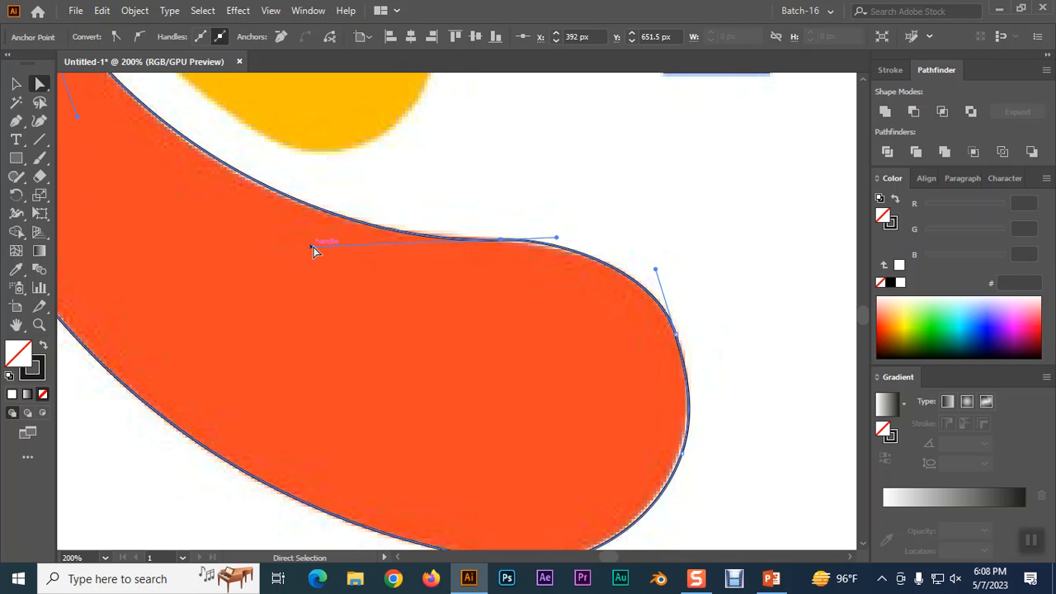
scroll(406, 295, up, 3)
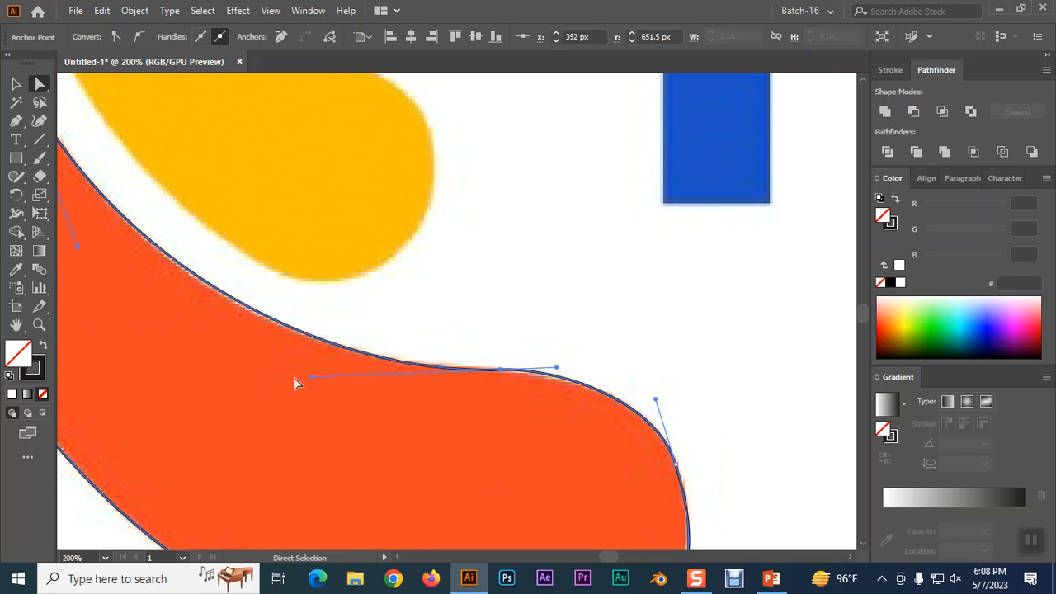
- Round the path's lower corner at the orange swoosh's blunt end to a radius of about 82 px
scroll(415, 387, down, 3)
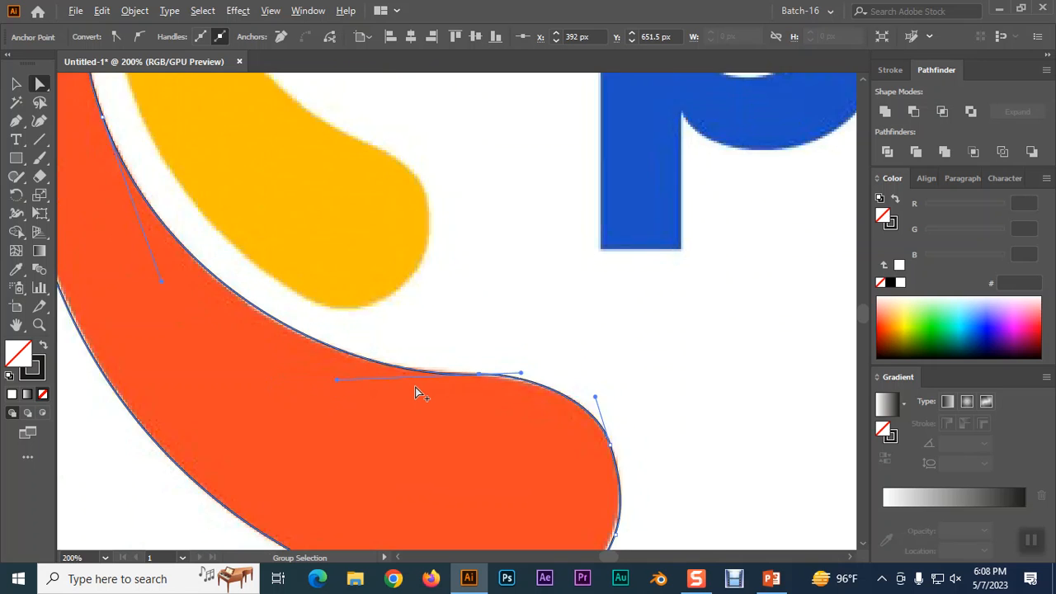
scroll(376, 398, down, 1)
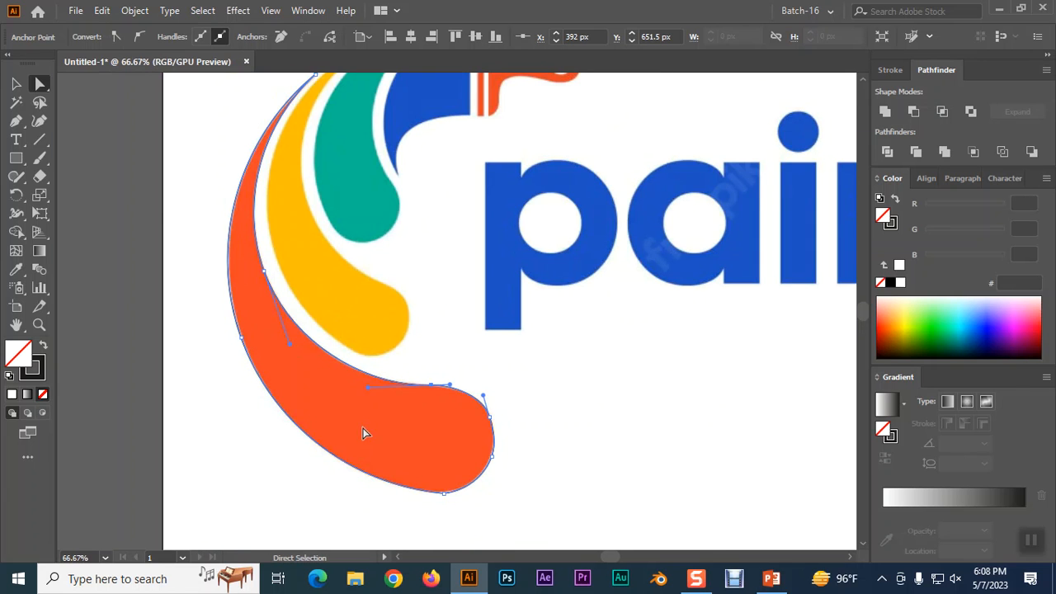
click(444, 496)
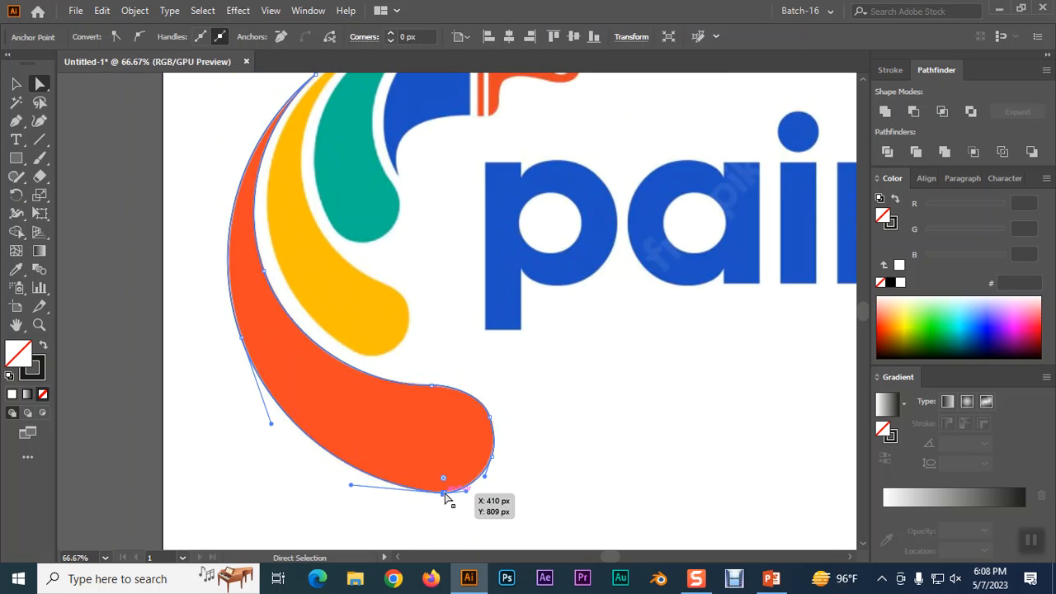
drag(444, 479, 430, 437)
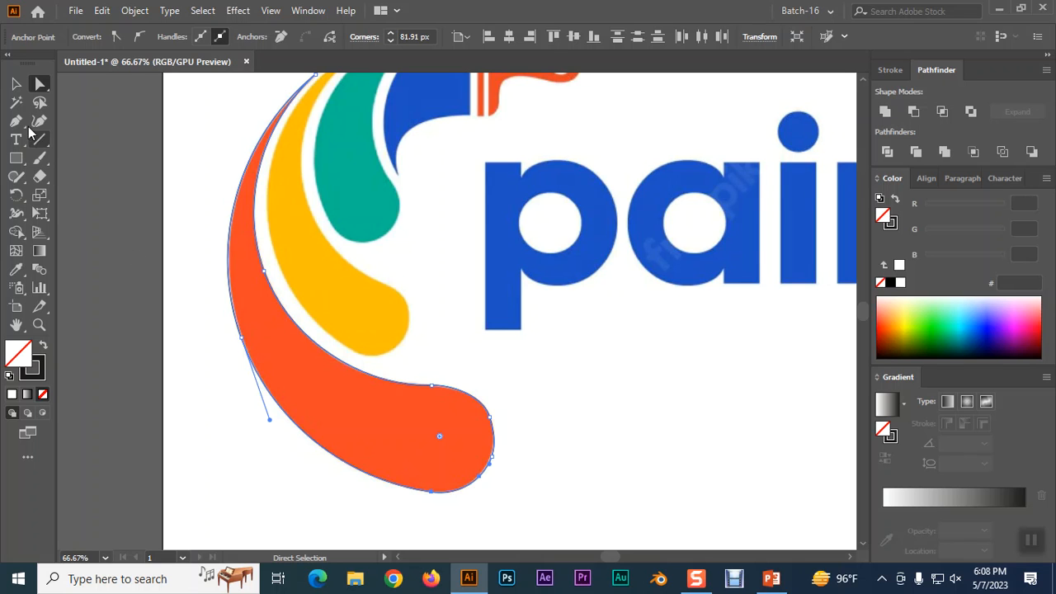
- Remove the path's stroke and fill it with the orange sampled from the reference image's swoosh
click(15, 84)
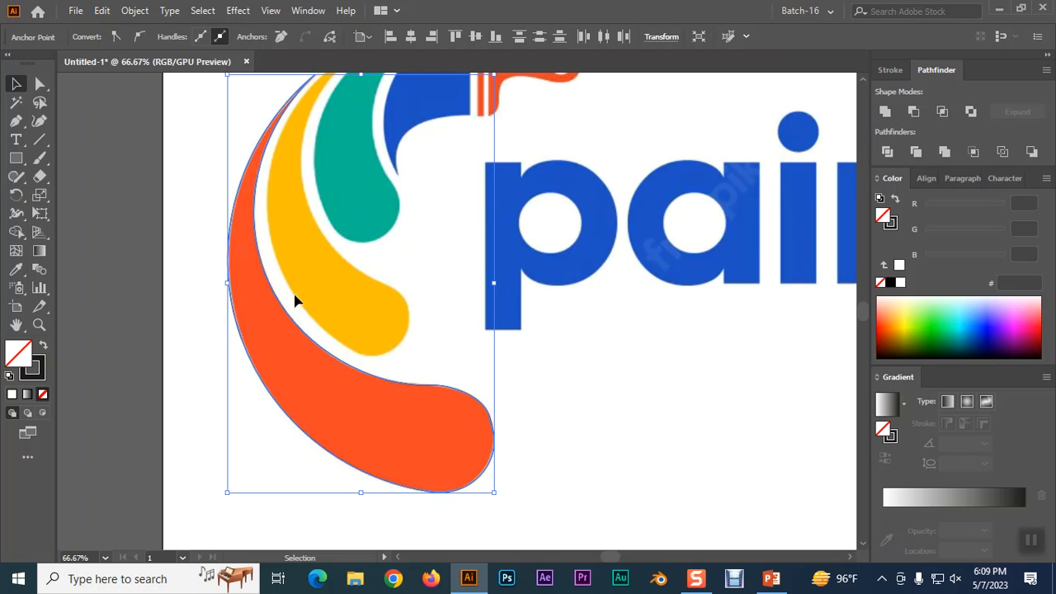
click(38, 377)
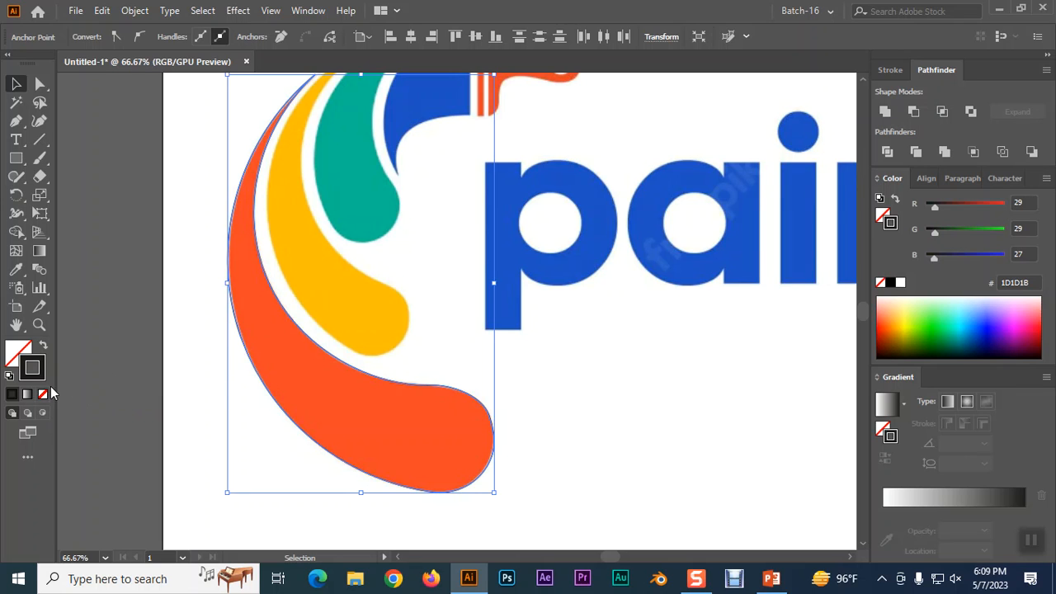
click(42, 398)
click(9, 359)
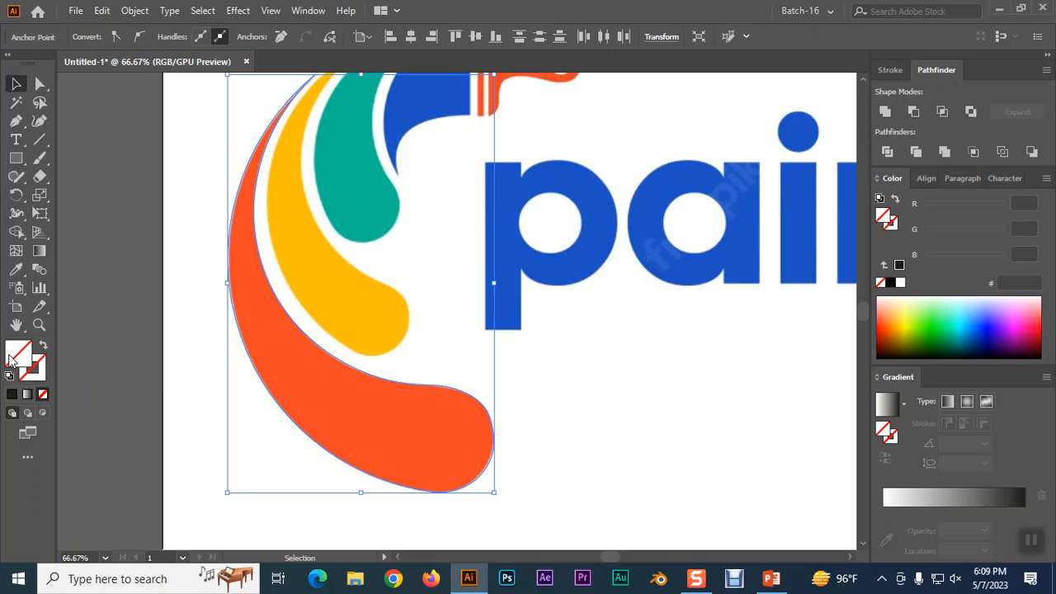
click(16, 270)
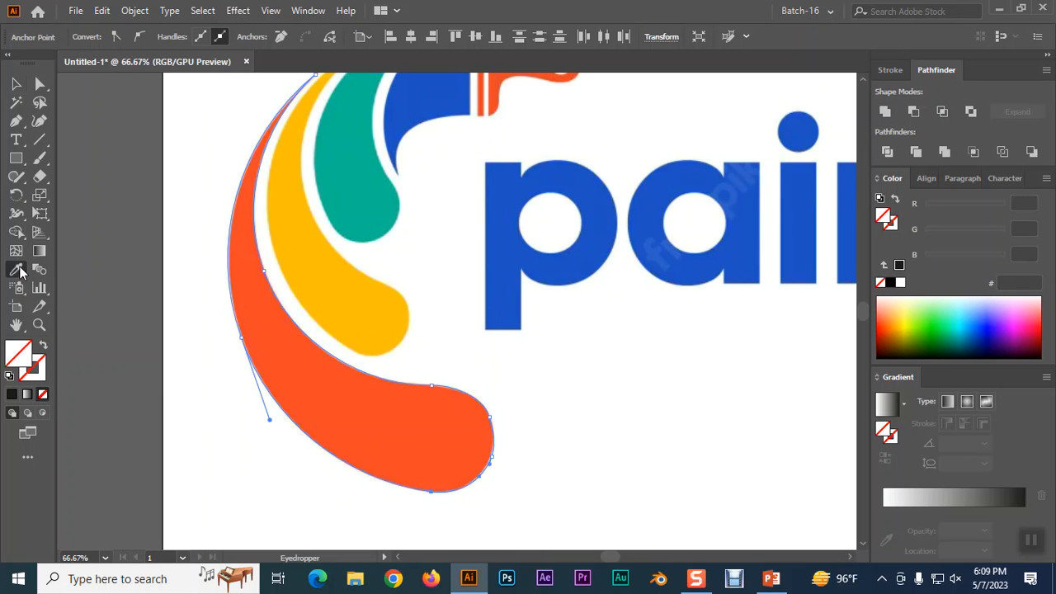
click(337, 389)
click(18, 85)
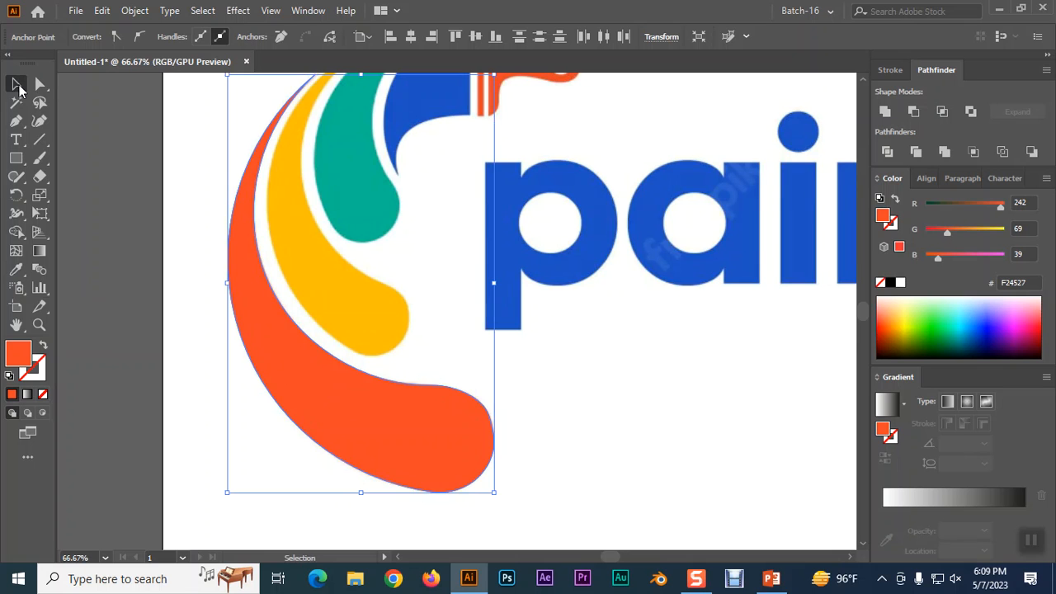
- Move the filled orange shape aside to compare it with the reference image, and undo the move
drag(321, 387, 220, 395)
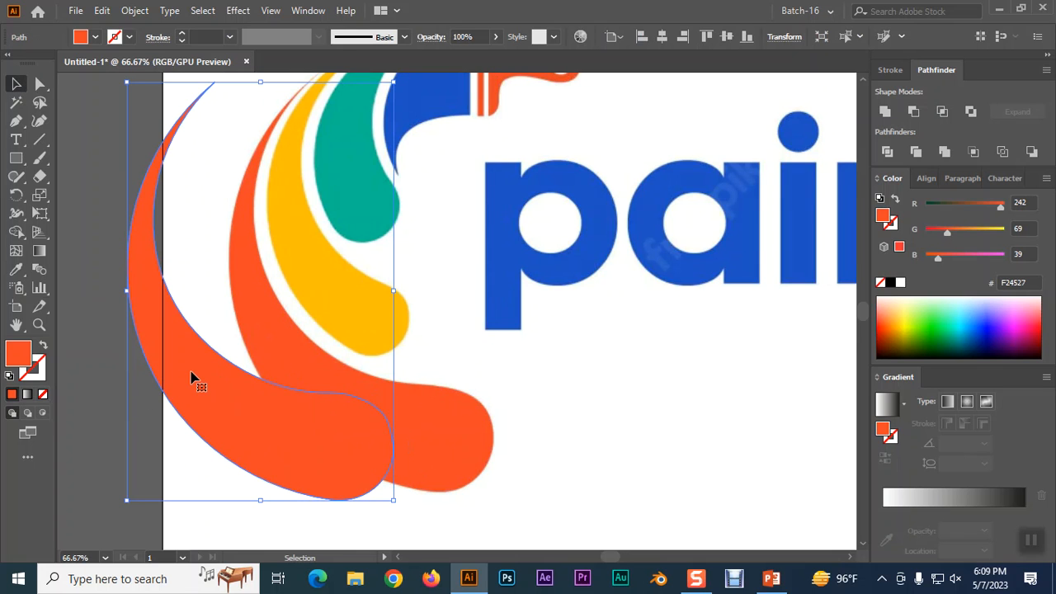
key(ctrl+z)
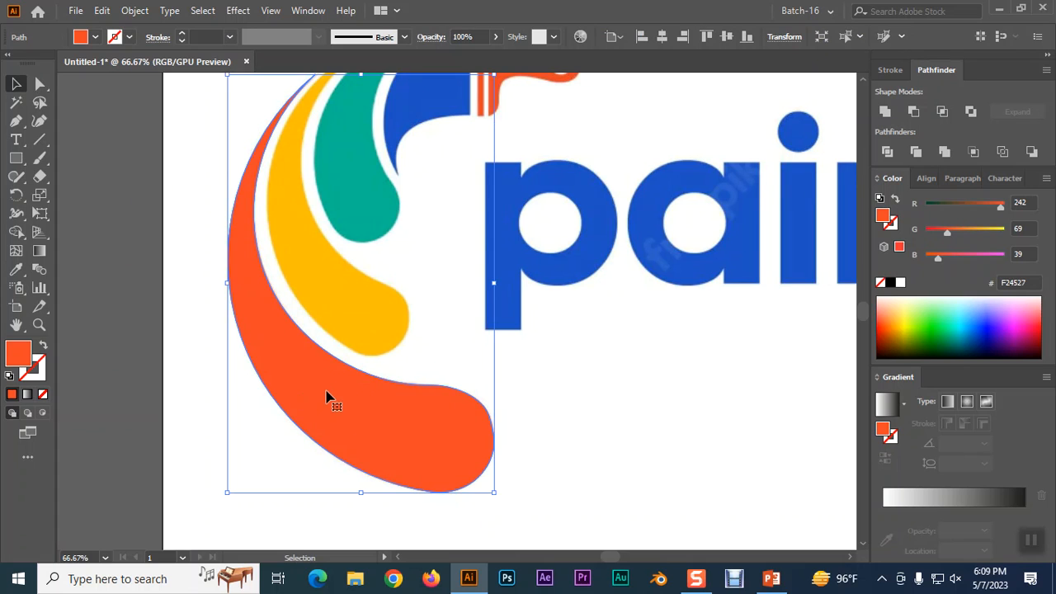
- Deselect the orange shape and draw a closed three-point Pen path joining the yellow swoosh's tip to both sides of its rounded end
key(ctrl+shift+a)
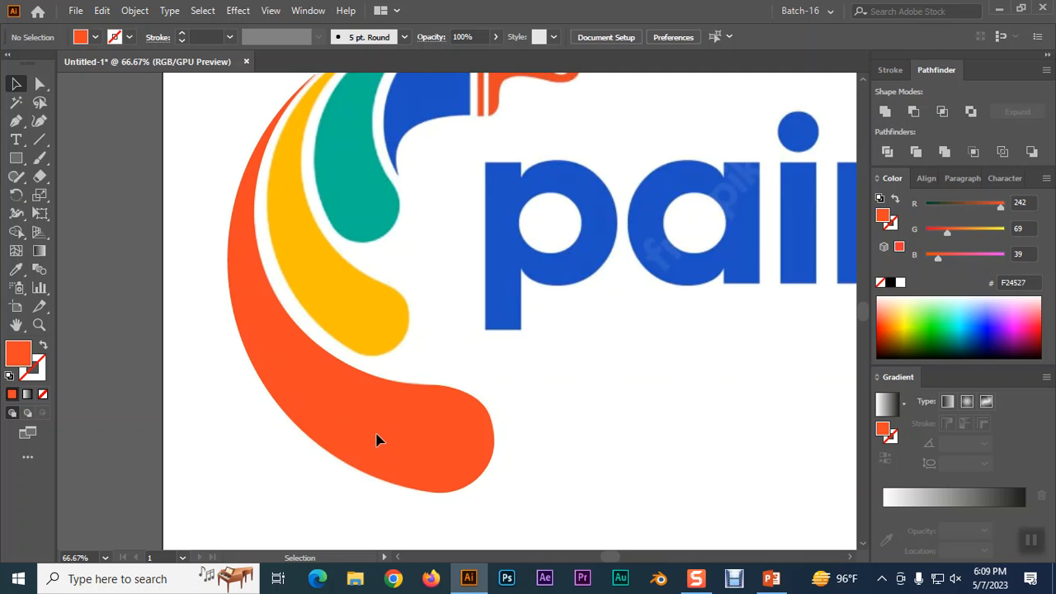
scroll(376, 441, up, 2)
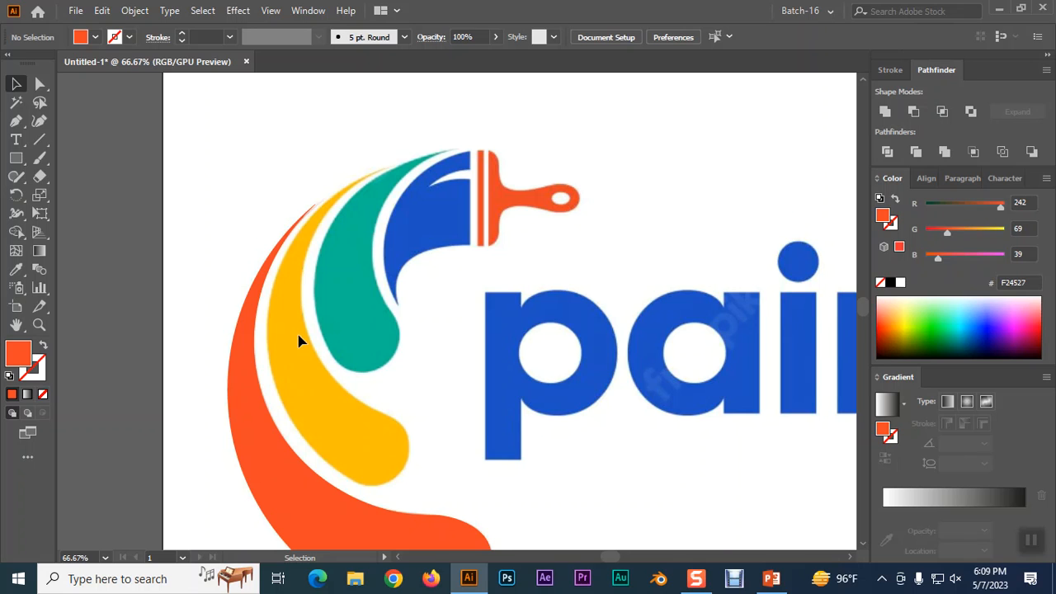
click(16, 120)
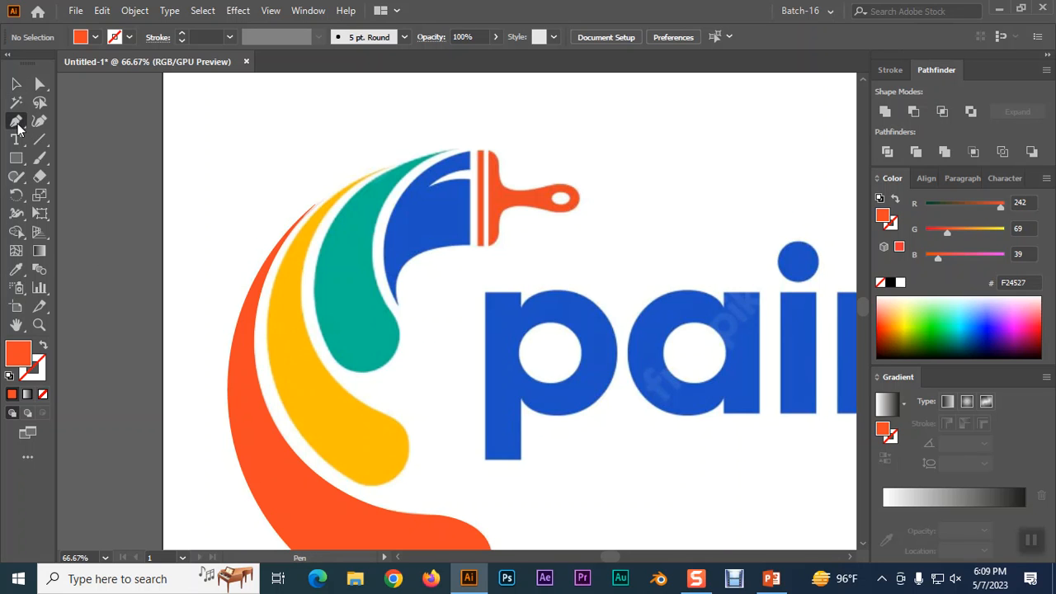
click(381, 168)
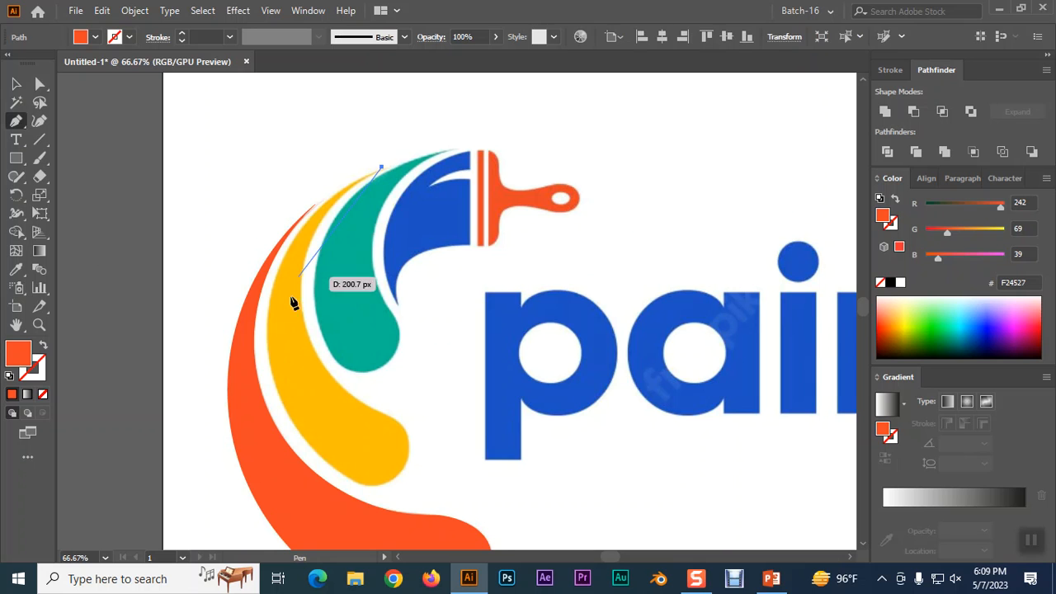
click(349, 478)
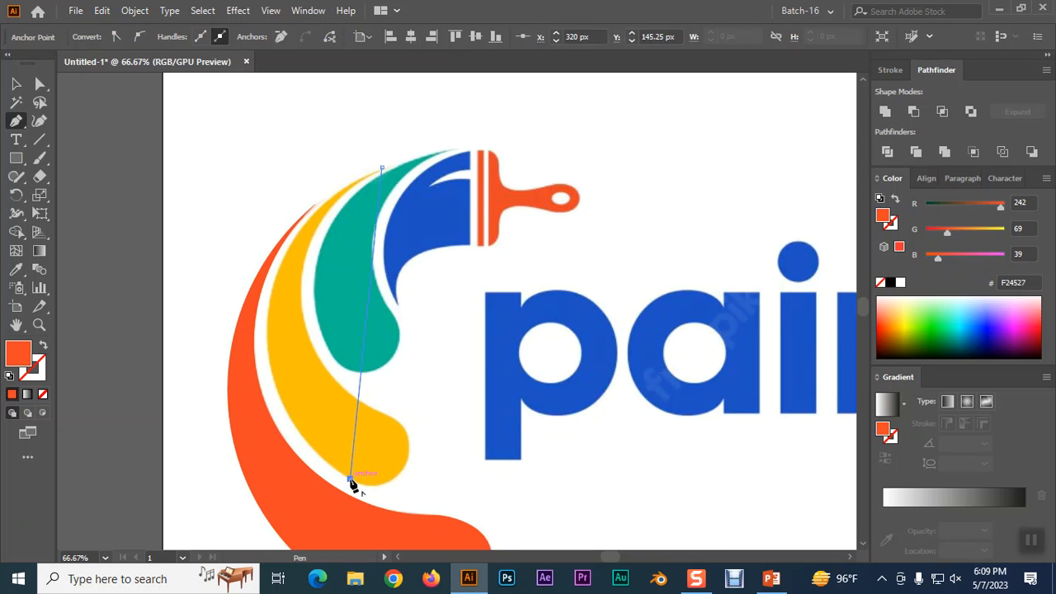
click(385, 412)
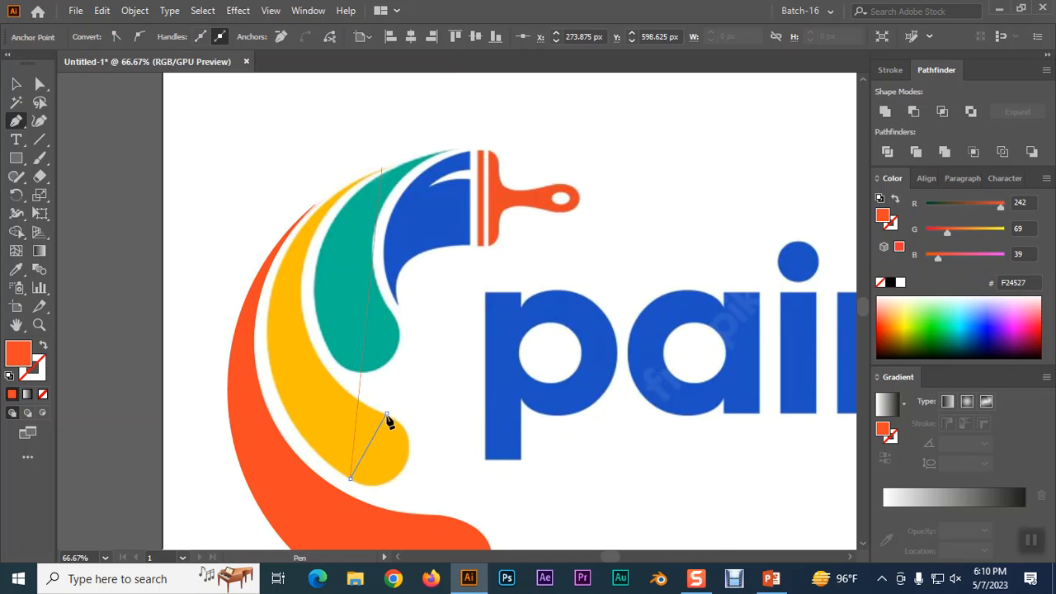
click(382, 169)
- Swap the path's fill and stroke, and bend its three sides with the Curvature tool to follow the yellow swoosh's edges and rounded end
click(39, 122)
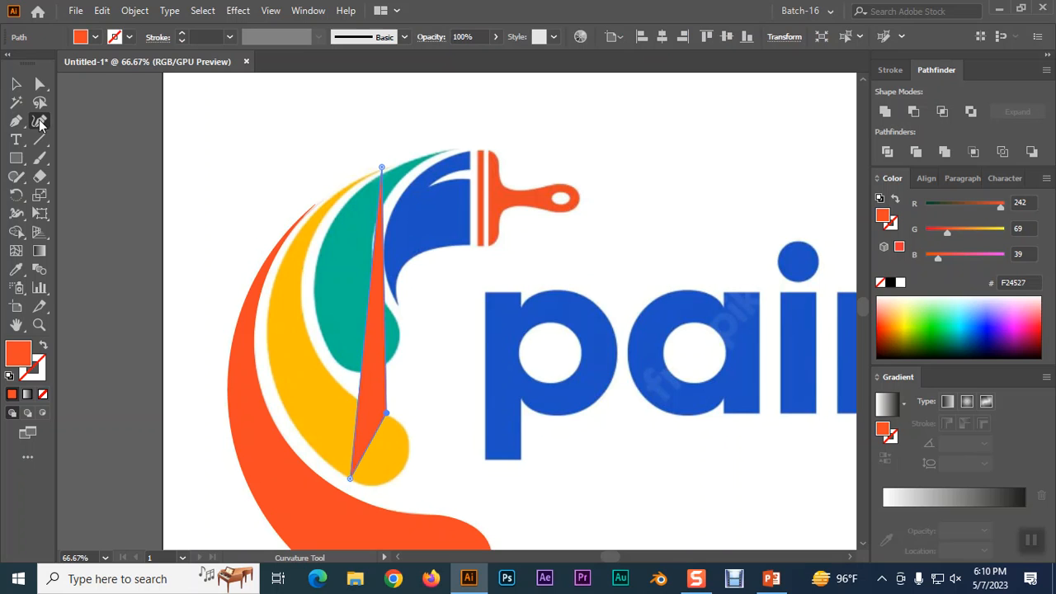
click(44, 347)
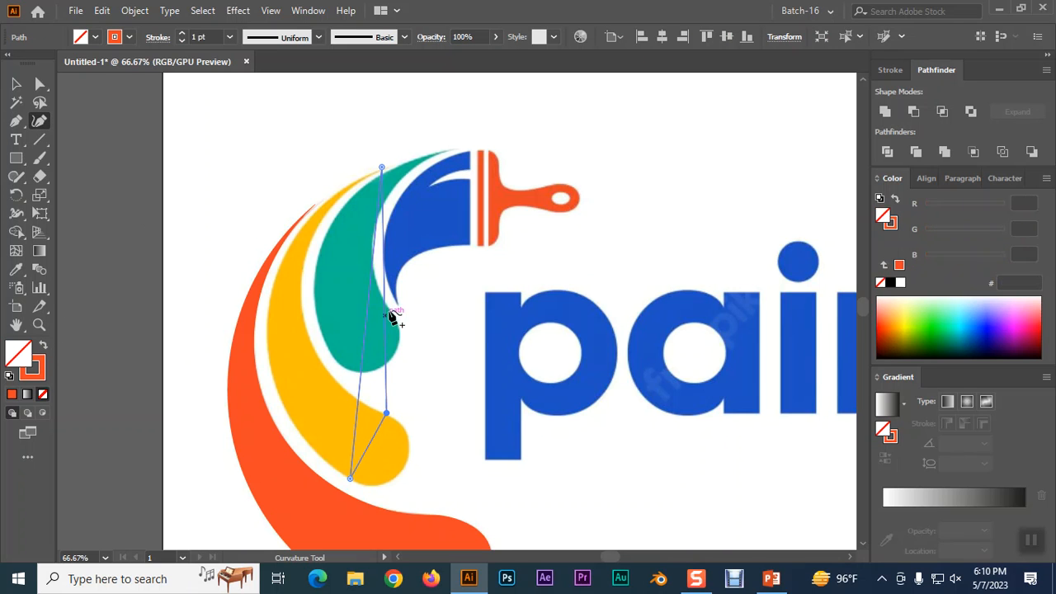
drag(367, 317, 266, 331)
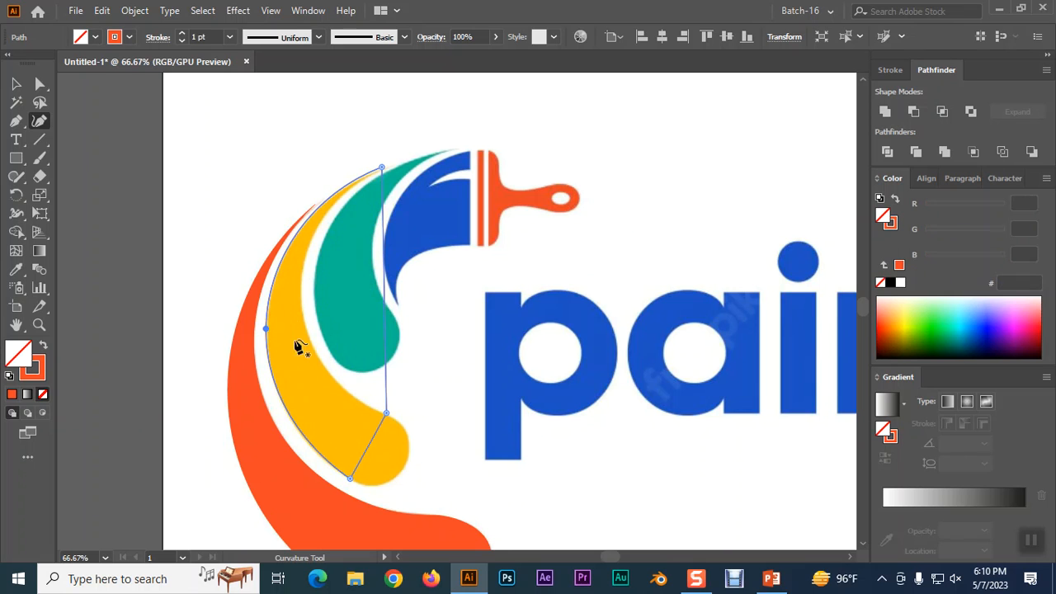
drag(385, 287, 303, 321)
drag(371, 446, 400, 477)
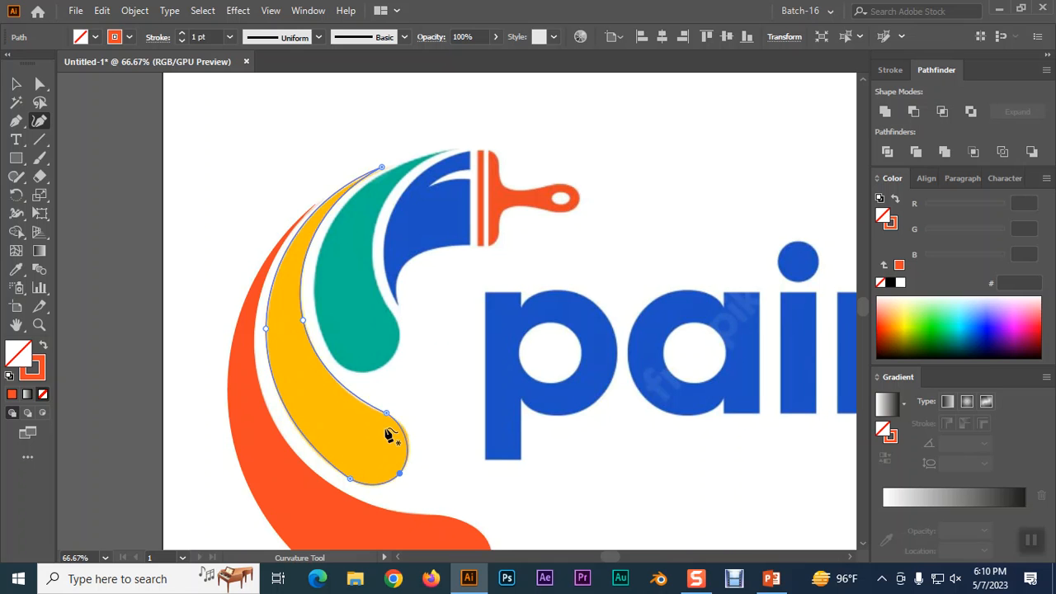
- Round the path's upper corner at the yellow swoosh's blunt end to a radius of about 62 px
scroll(442, 477, up, 1)
scroll(442, 477, up, 2)
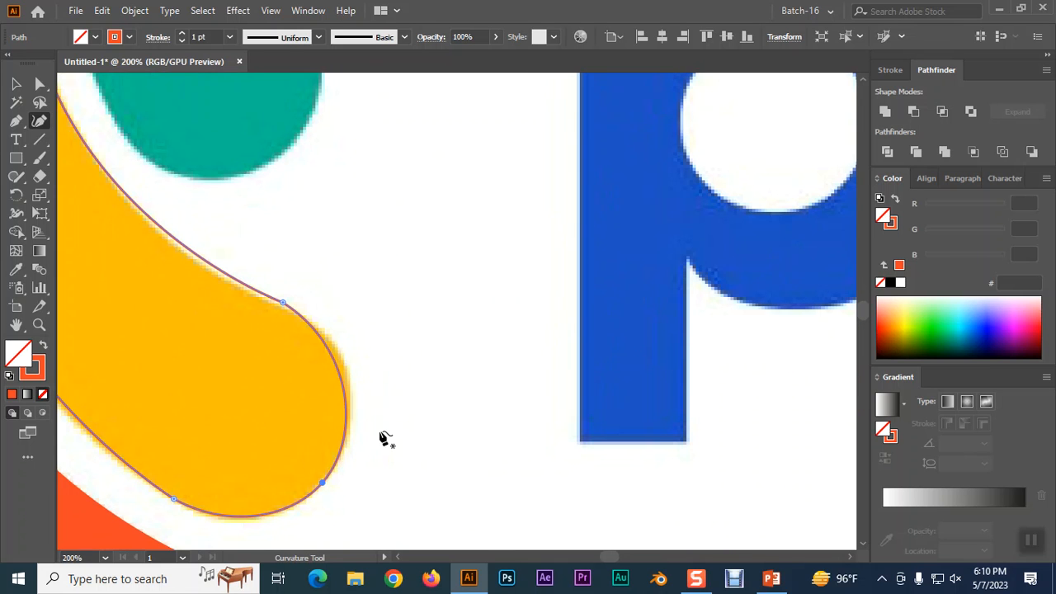
drag(379, 440, 569, 457)
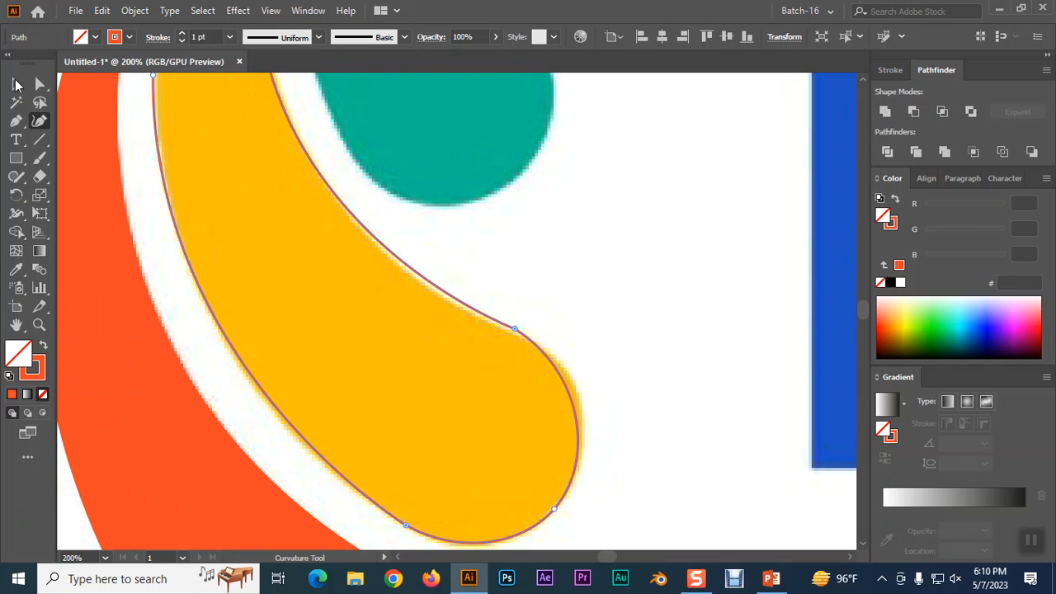
click(40, 83)
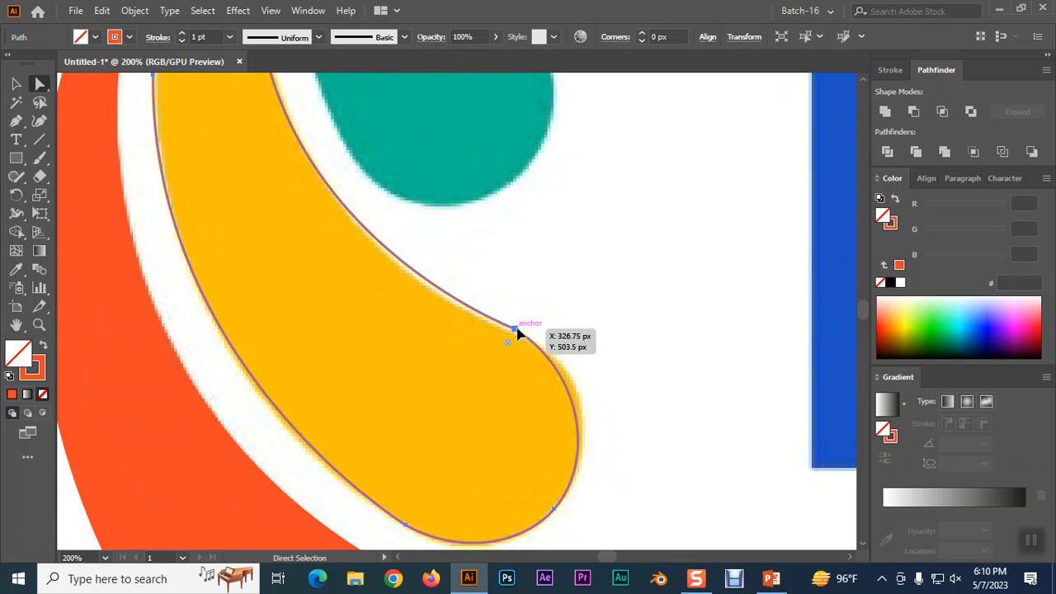
click(516, 330)
drag(507, 346, 448, 441)
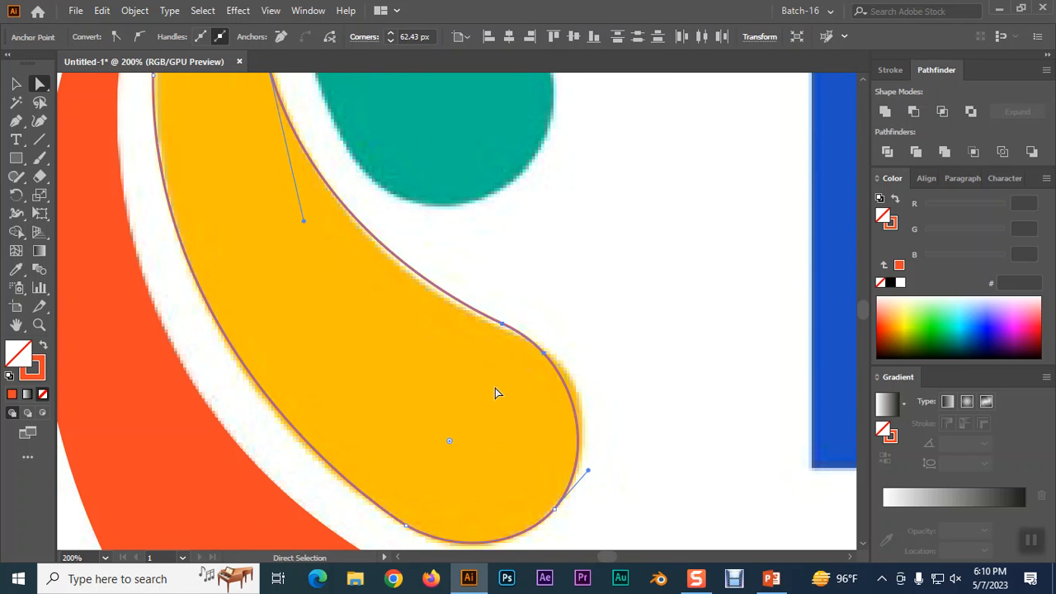
- Move the rounded corner's outer anchor to about X 346.8 px, Y 517.3 px to match the yellow swoosh's end
click(543, 354)
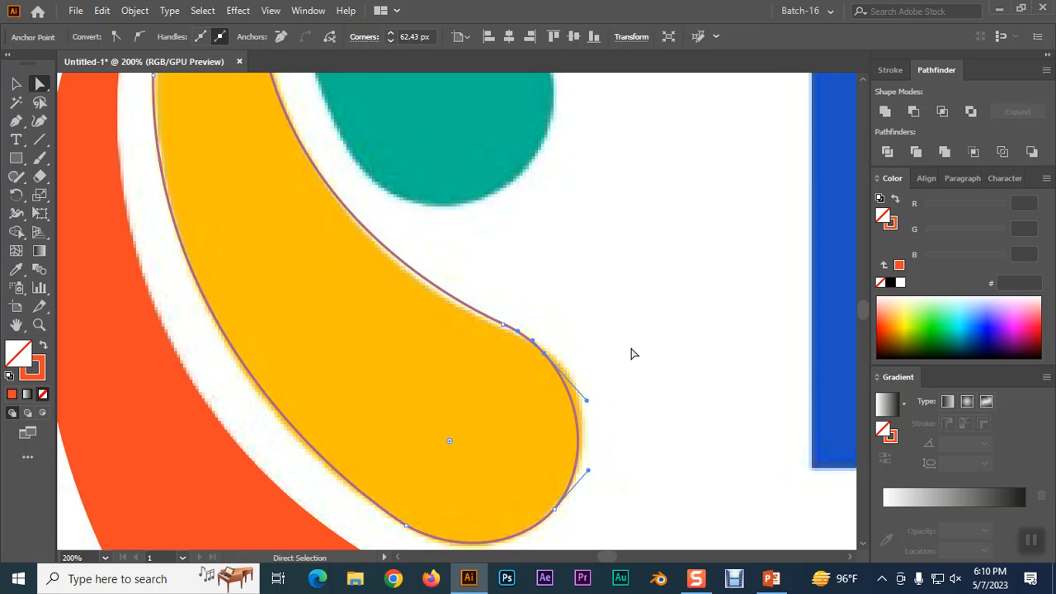
key(Right)
key(Right)
key(Right)
key(Right)
key(Right)
key(Right)
key(Right)
key(Right)
key(Right)
key(Right)
key(Right)
key(Right)
key(Right)
key(Right)
key(Right)
key(Right)
key(Right)
key(Right)
key(Right)
key(Right)
key(Right)
key(Right)
key(Right)
key(Right)
key(Right)
key(Right)
key(Right)
key(Right)
key(Right)
key(Right)
key(Right)
key(Right)
key(Left)
key(Left)
key(Left)
key(Left)
key(Left)
key(Left)
key(Left)
key(Left)
key(Left)
key(Left)
key(Left)
key(Left)
key(Left)
key(Left)
key(Left)
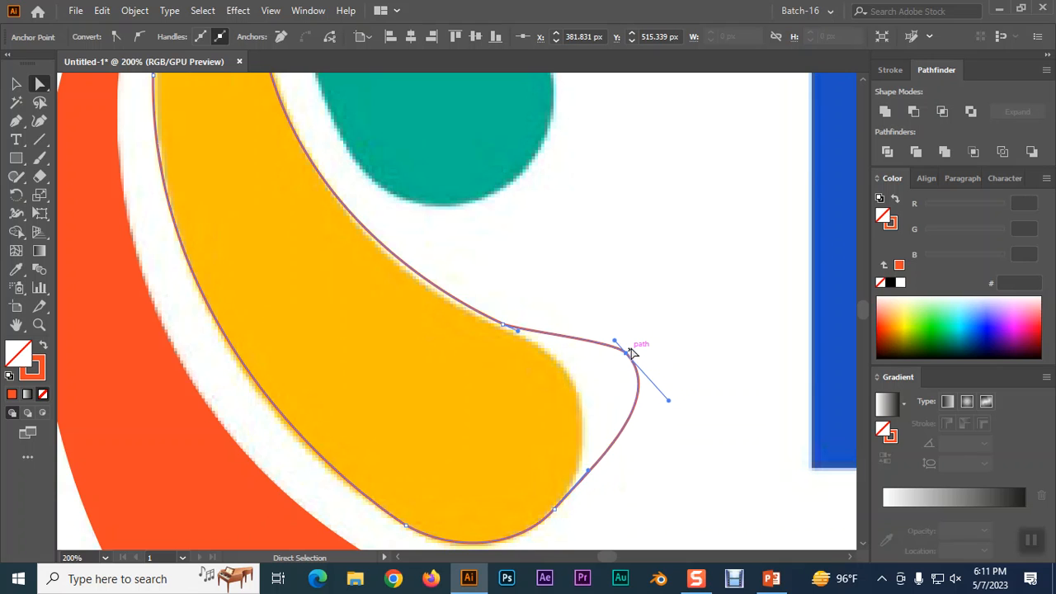
key(Left)
key(Left)
key(Left)
key(Left)
key(Left)
key(Left)
key(Left)
key(Left)
key(Left)
key(Left)
key(Left)
key(Left)
key(Left)
key(Left)
key(Left)
key(Left)
key(Left)
key(Left)
key(Left)
key(Left)
key(Left)
key(Left)
key(Left)
key(Left)
key(Left)
key(Left)
key(Left)
key(Left)
key(Left)
key(Left)
key(Left)
key(Left)
key(Left)
key(Left)
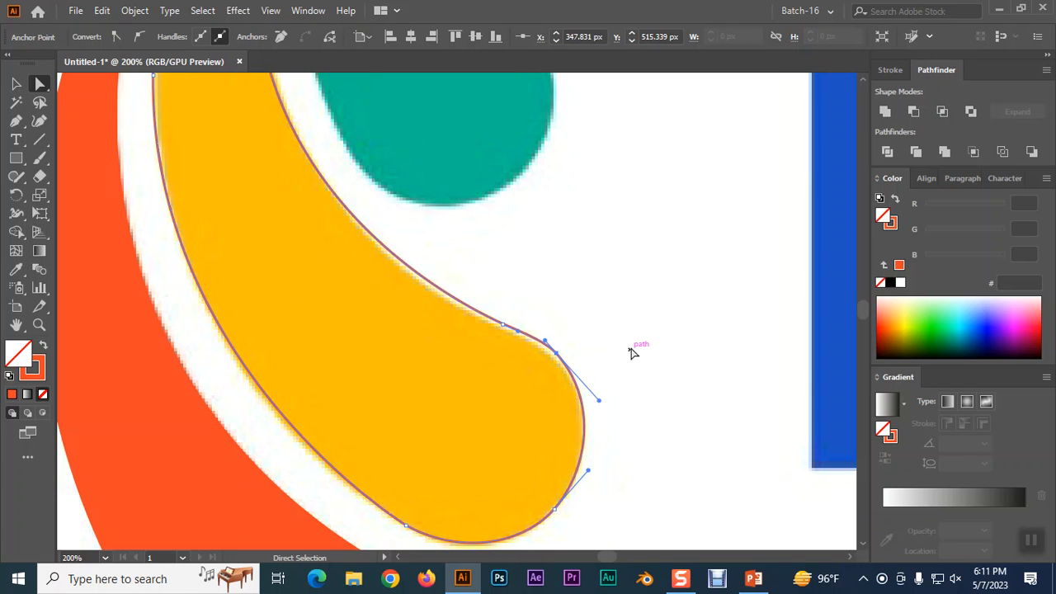
key(Down)
key(Down)
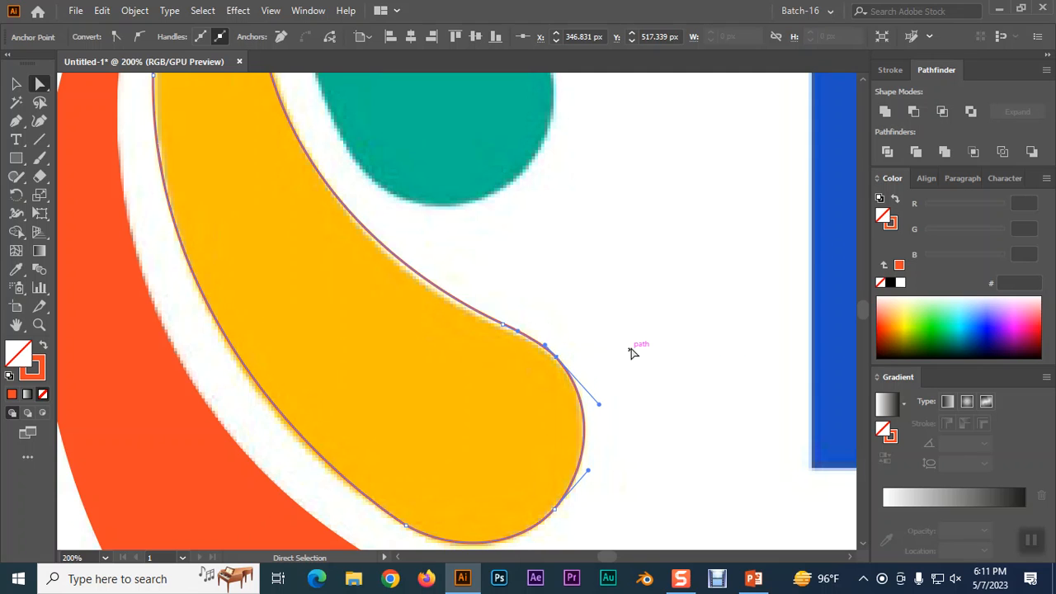
- Nudge the rounded corner's other anchor, on the yellow swoosh's inner edge, to about X 317.9 px, Y 501 px
click(503, 327)
key(Left)
key(Left)
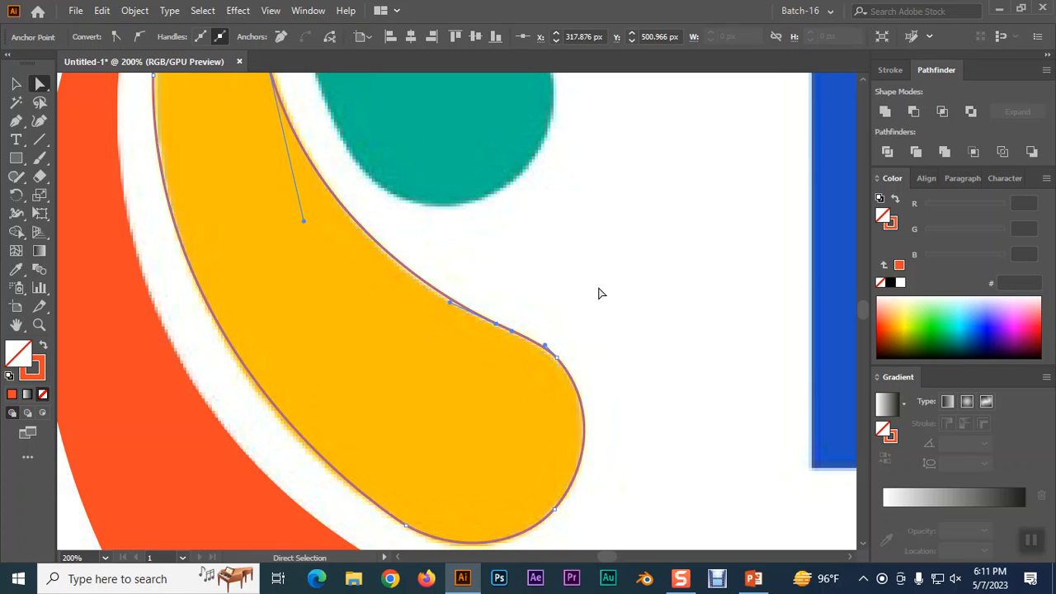
- Nudge the anchor midway along the yellow swoosh's inner edge to X 207.25 px, Y 370 px
scroll(588, 306, up, 5)
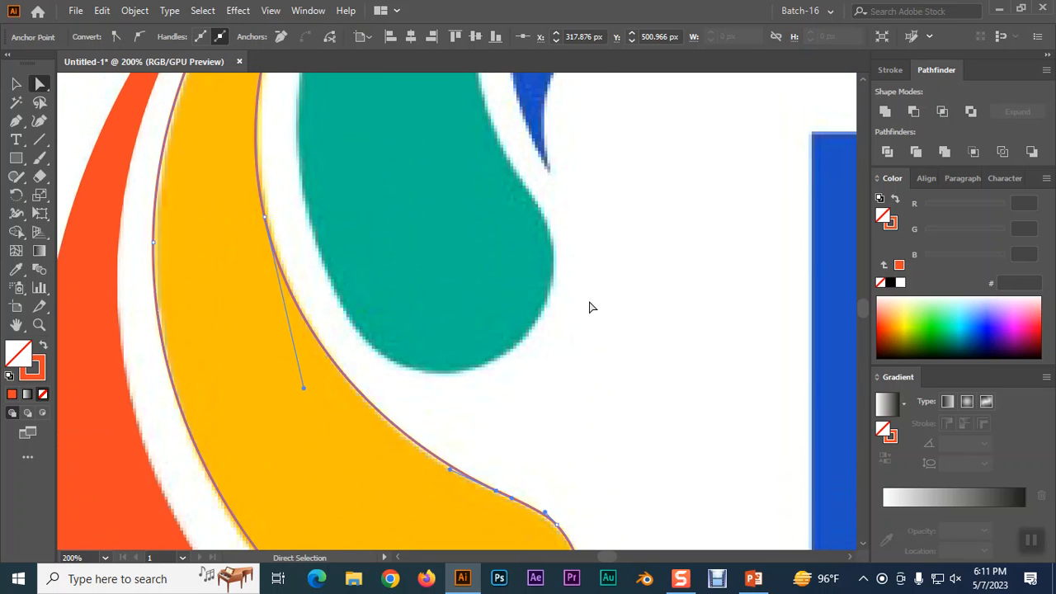
click(264, 273)
key(Right)
key(Right)
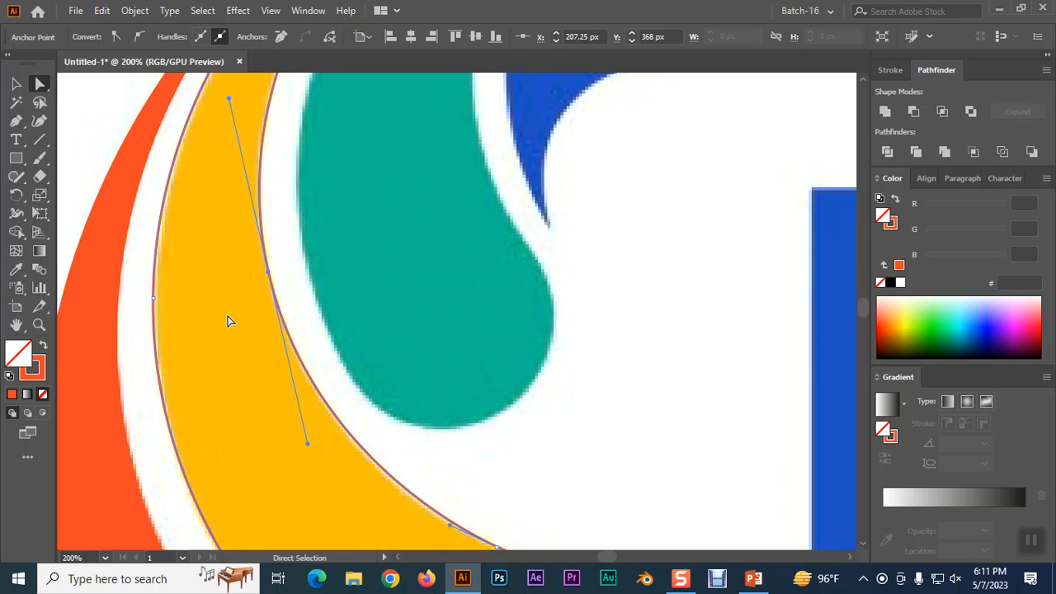
key(Down)
key(Down)
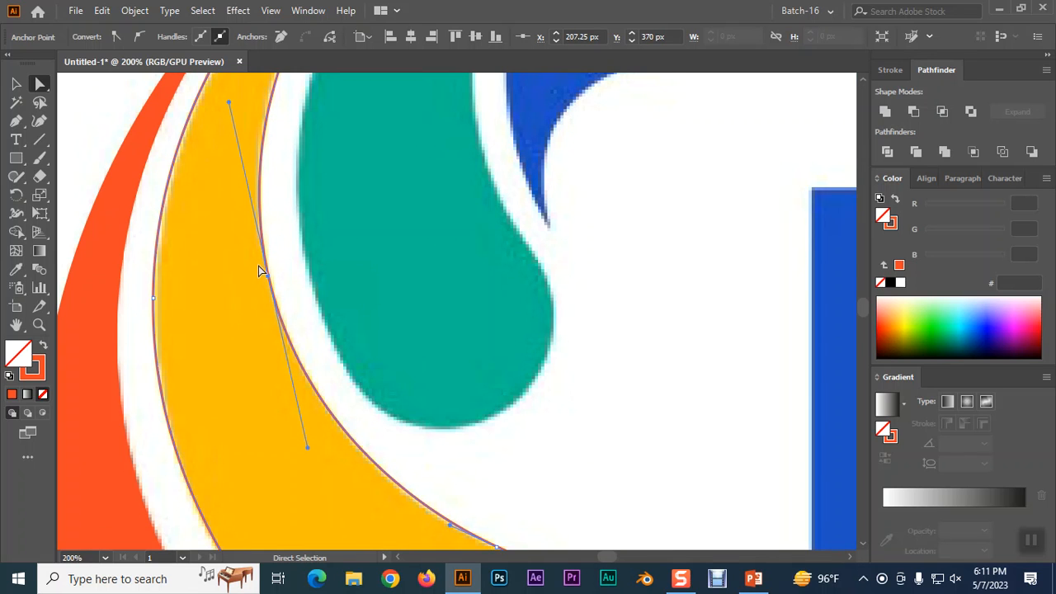
- Nudge the anchor on the yellow swoosh's lower outer edge to X 273.875 px, Y 599.625 px and extend its handle along the edge
scroll(307, 370, down, 6)
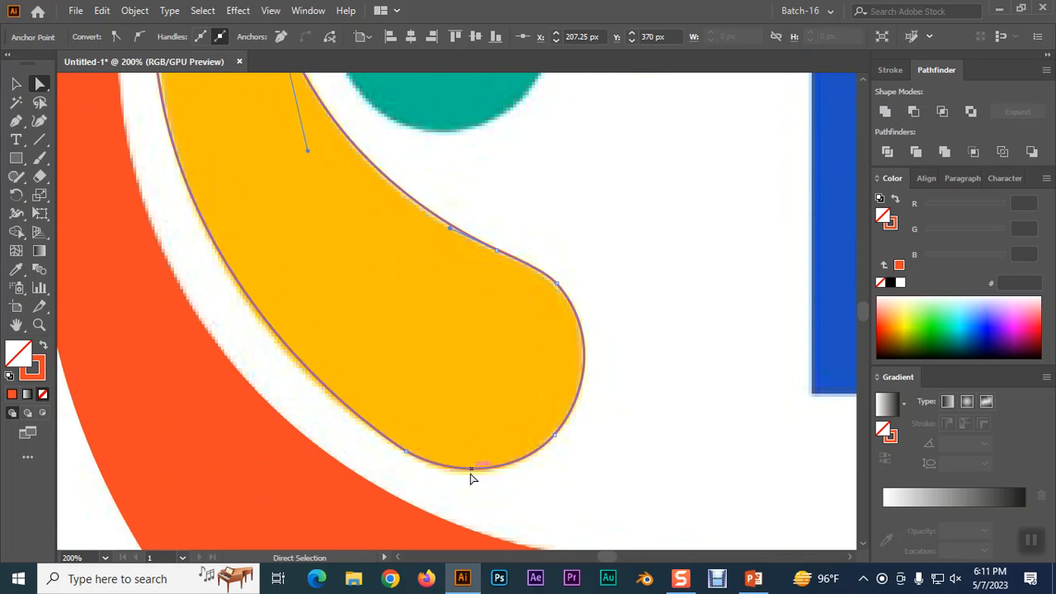
click(405, 451)
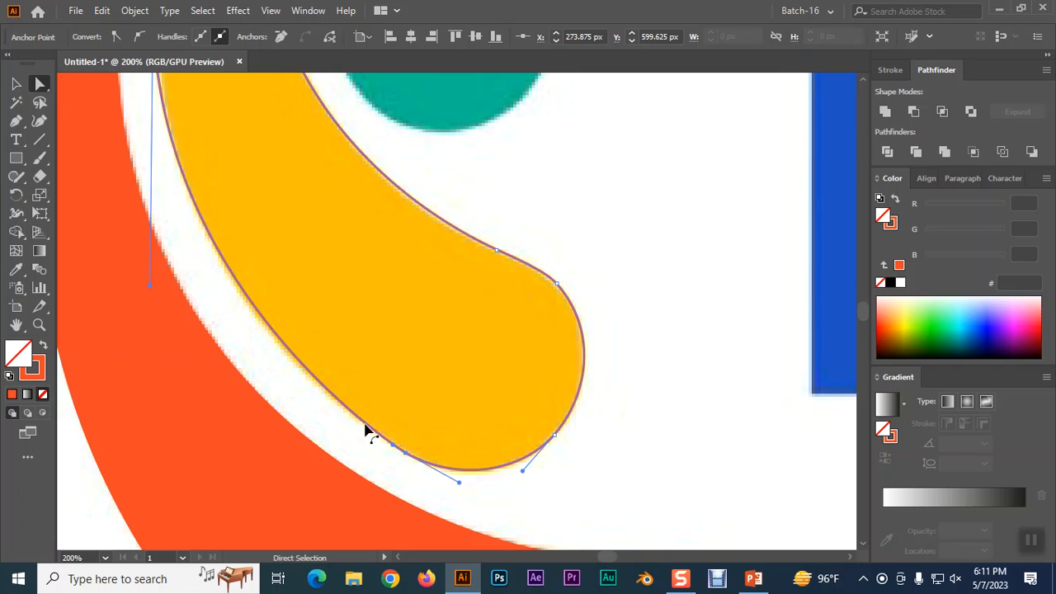
drag(392, 444, 378, 440)
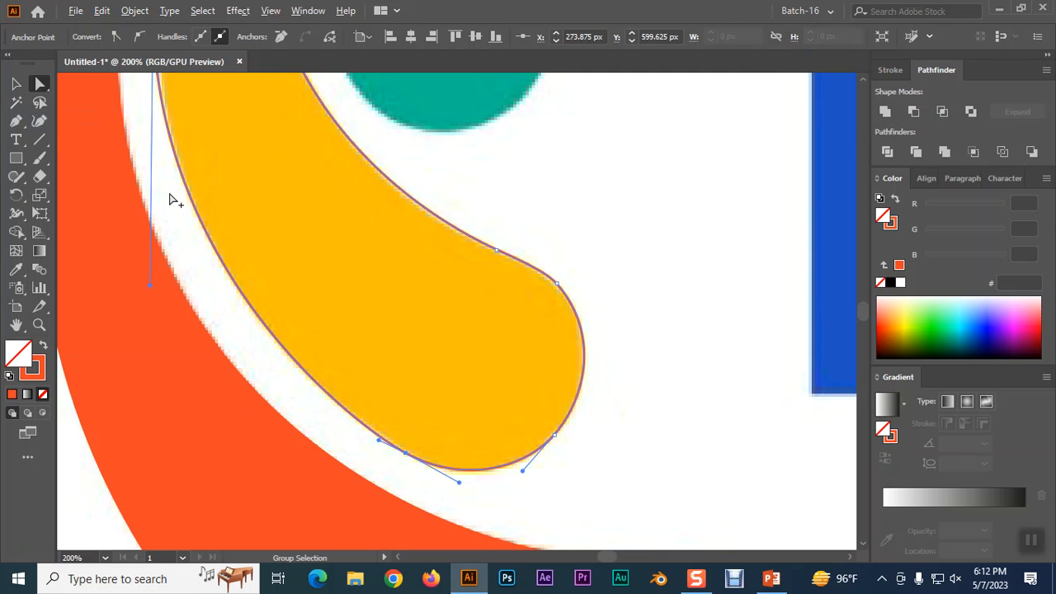
- Remove the yellow swoosh path's stroke, fill it with yellow FEBF00 sampled from the reference image, and deselect it
scroll(169, 200, down, 2)
scroll(169, 200, down, 1)
scroll(301, 311, up, 2)
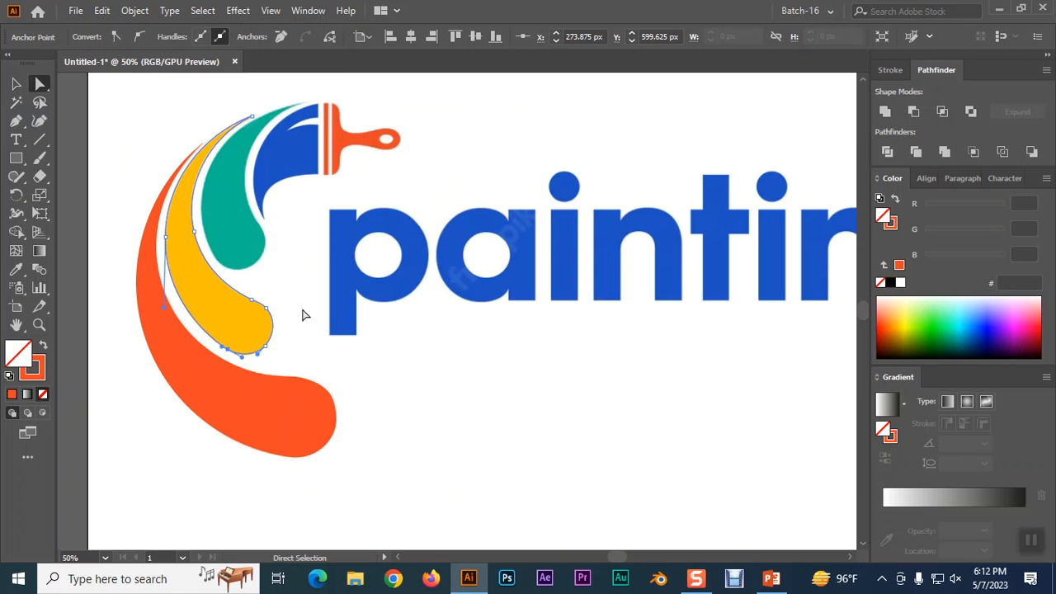
click(16, 84)
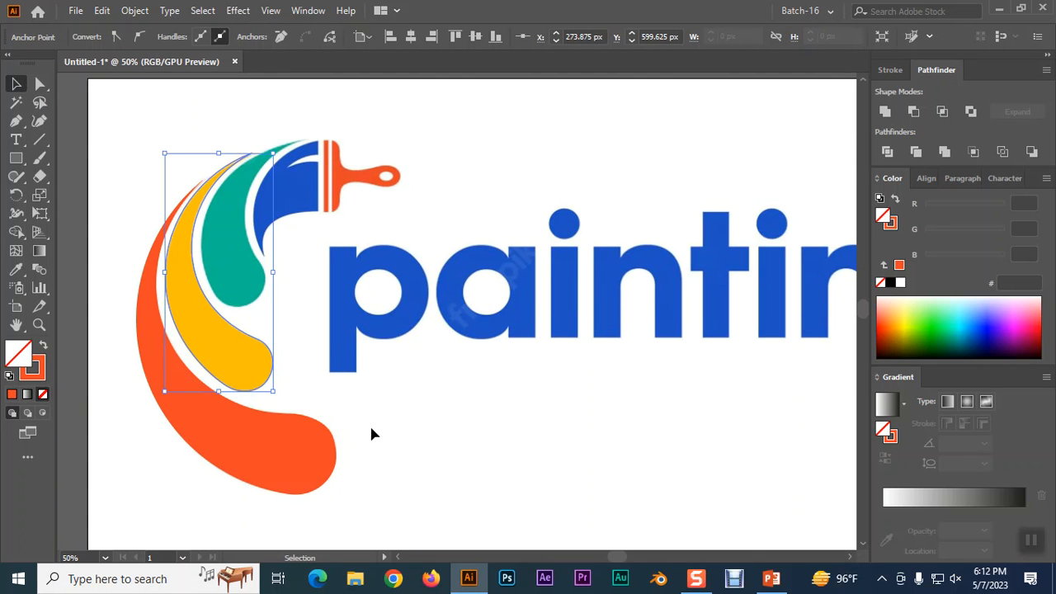
click(245, 338)
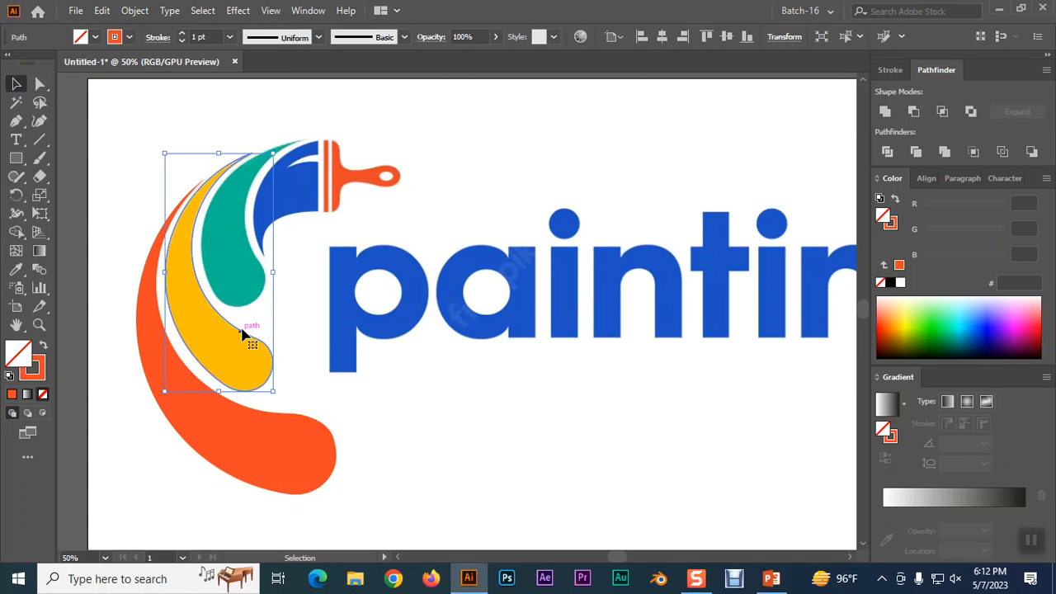
click(38, 370)
click(43, 394)
click(22, 353)
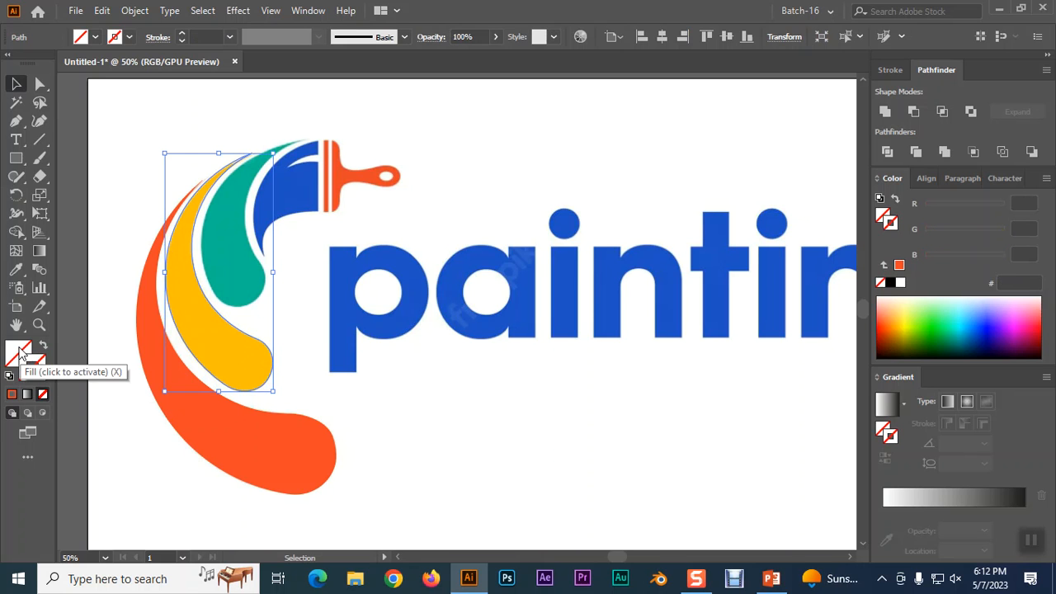
click(17, 273)
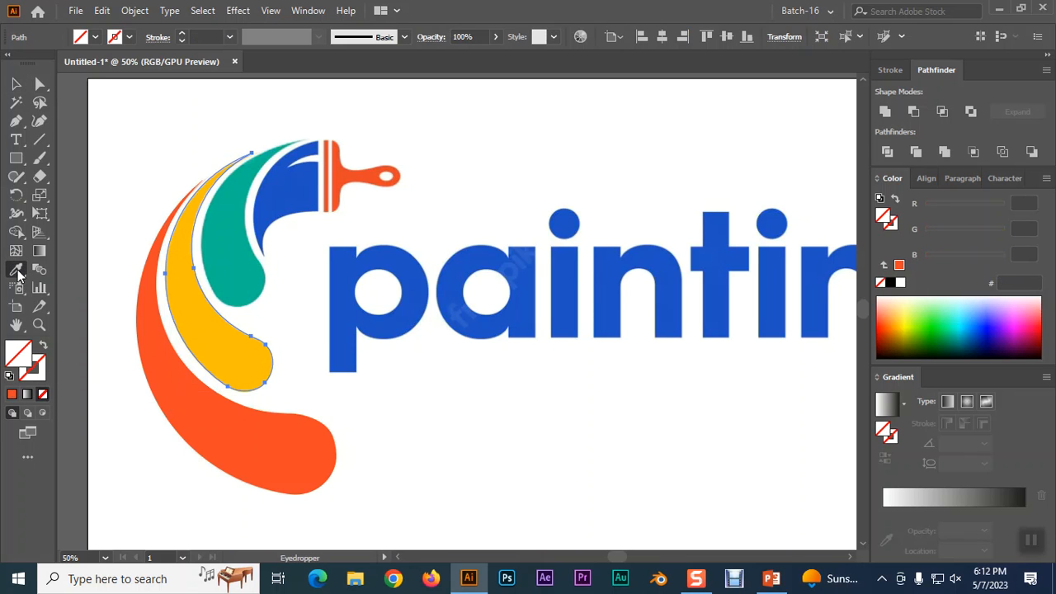
click(212, 325)
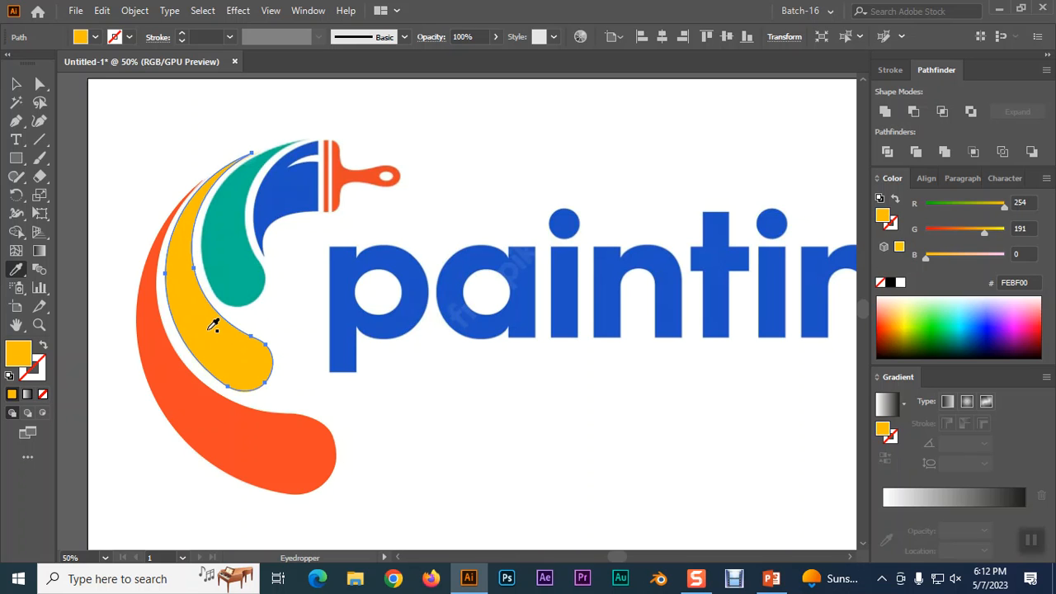
click(16, 83)
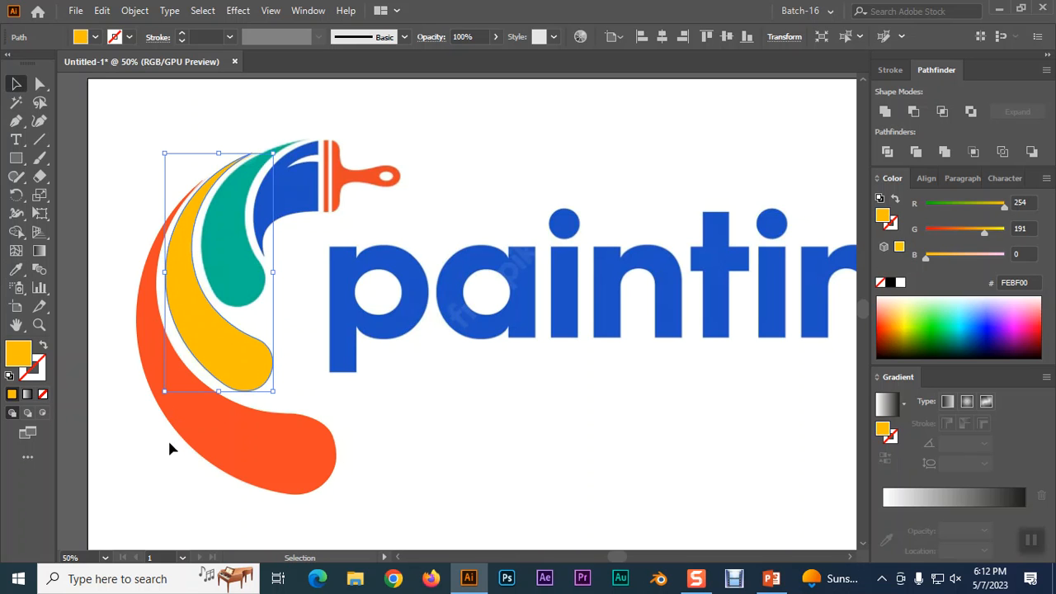
click(345, 439)
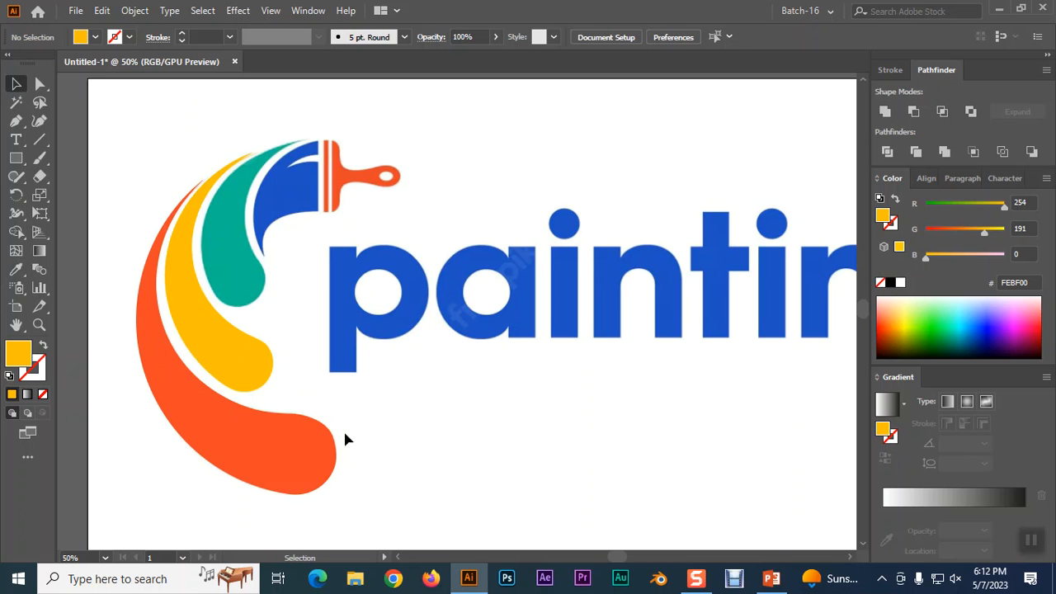
click(261, 386)
click(441, 451)
- Draw a closed triangular Pen path from the teal swoosh's tip through both sides of its blunt end, and swap its fill and stroke
scroll(259, 355, up, 3)
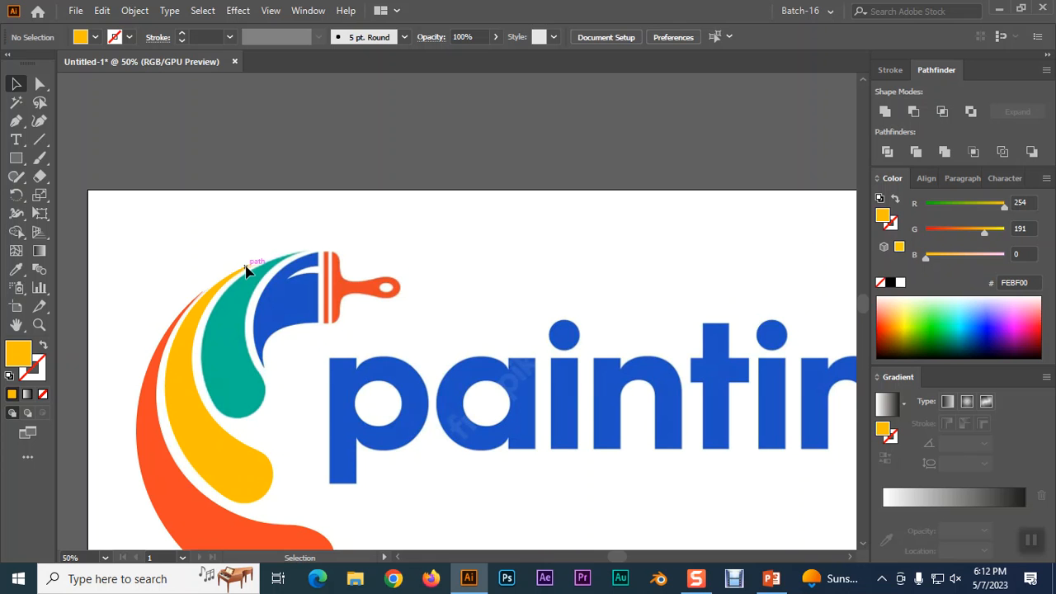
scroll(307, 384, up, 3)
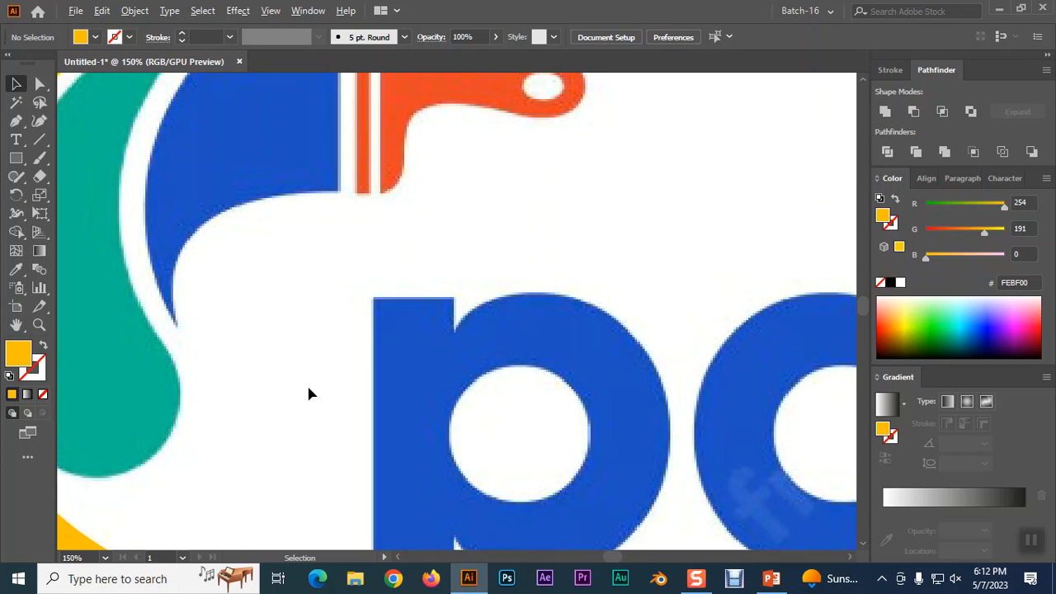
drag(232, 303, 450, 484)
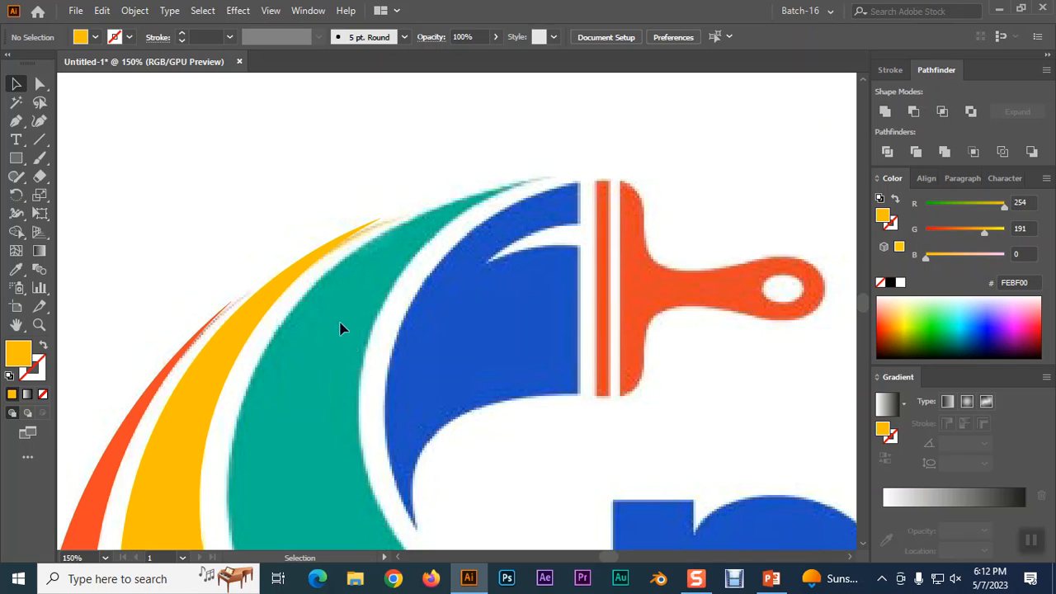
click(16, 120)
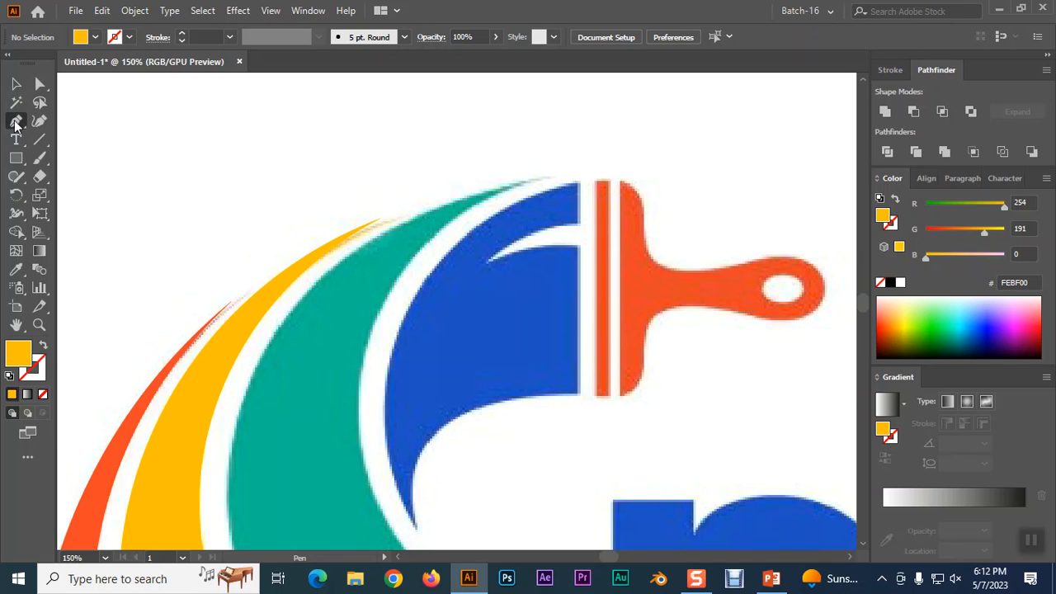
click(545, 181)
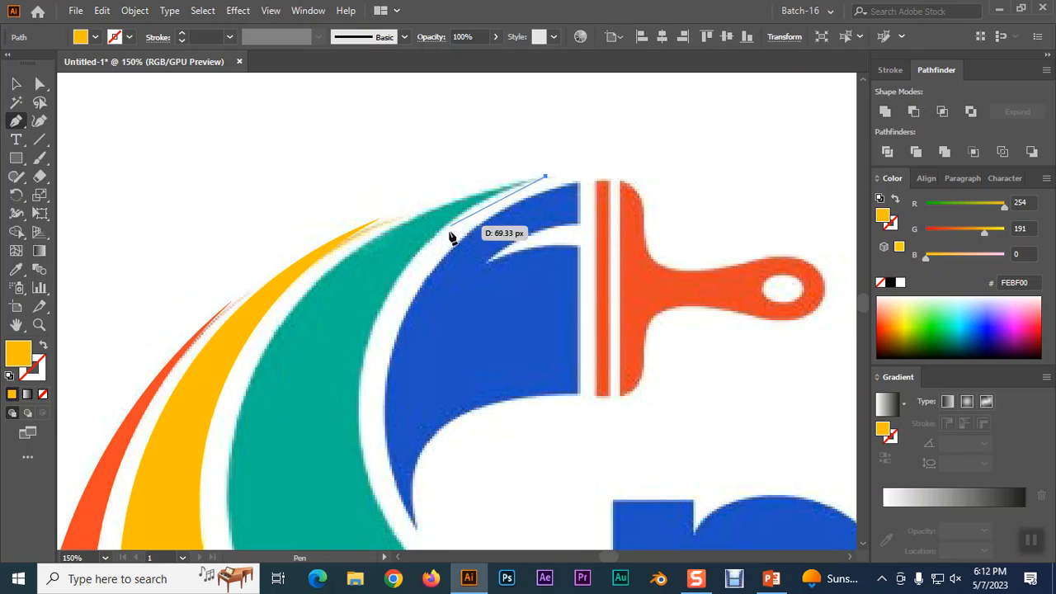
scroll(448, 306, down, 5)
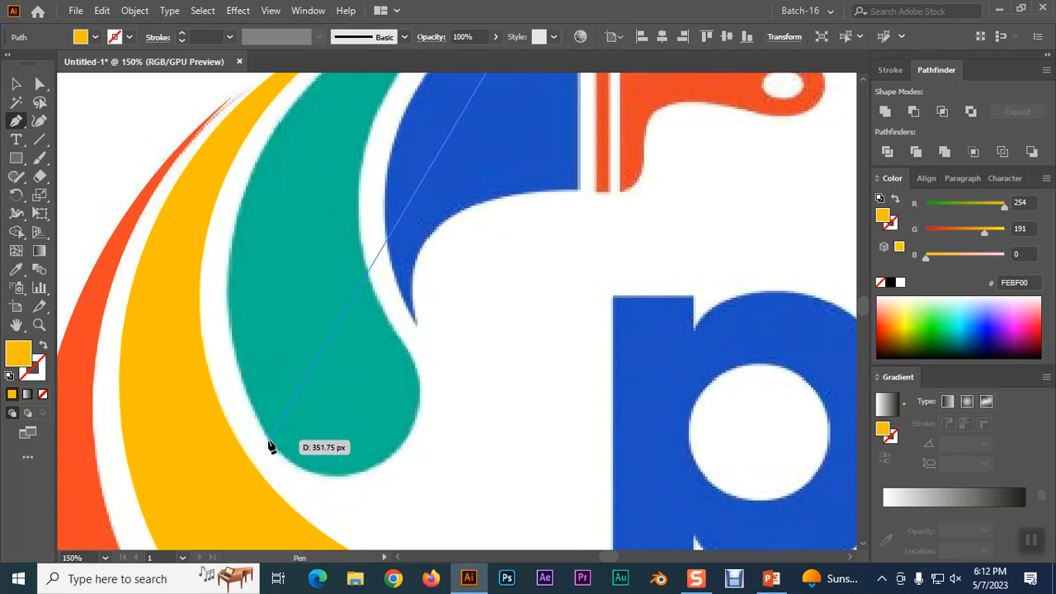
click(407, 348)
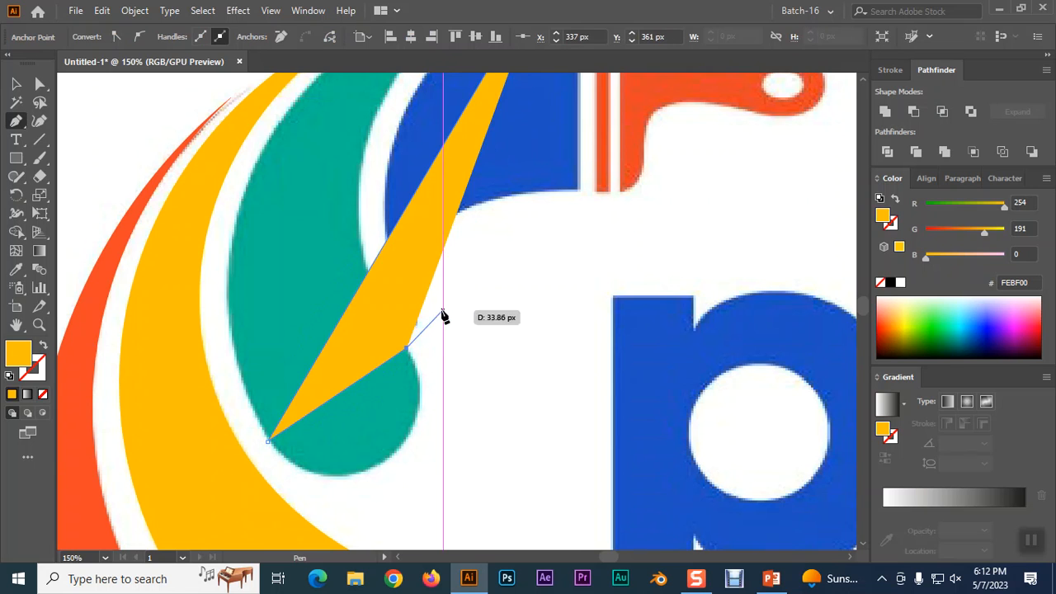
scroll(443, 311, up, 5)
click(546, 195)
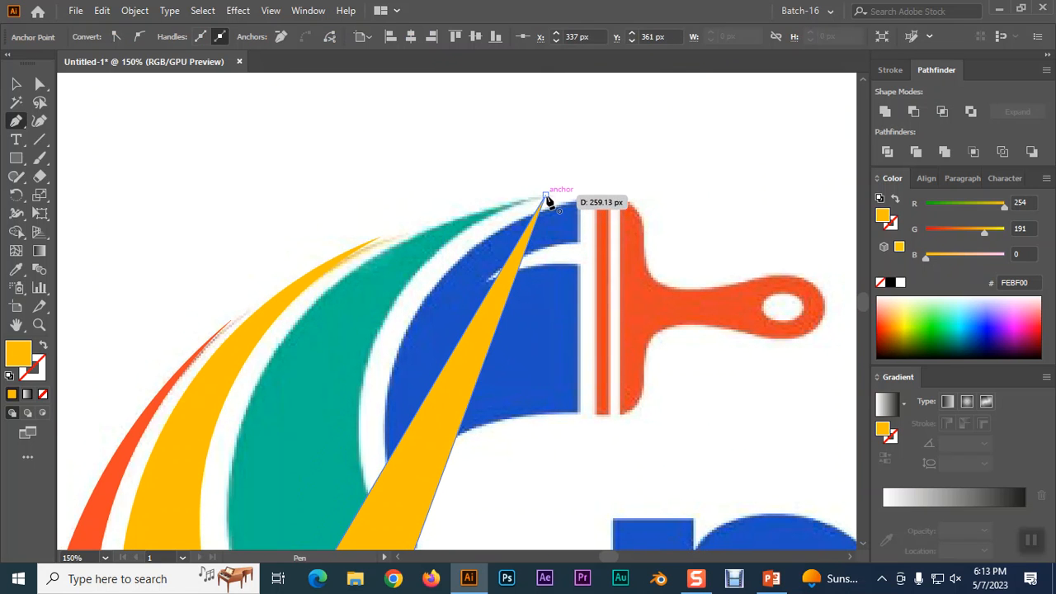
click(43, 344)
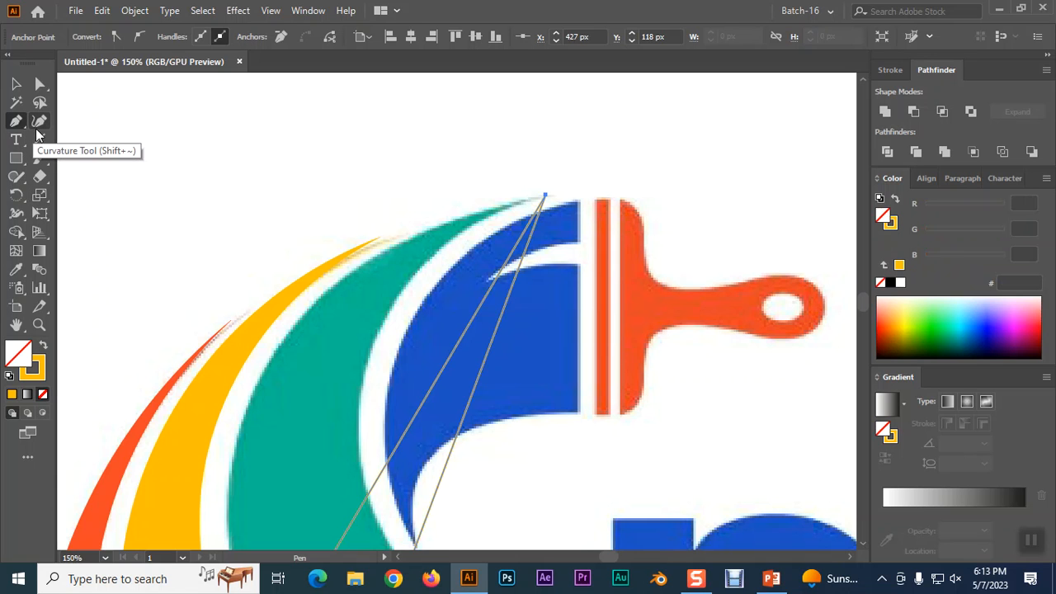
- Bend the triangle's three sides with the Curvature tool to follow the teal swoosh's outer edge, inner edge and rounded end
click(38, 123)
scroll(445, 379, down, 3)
scroll(441, 372, down, 1)
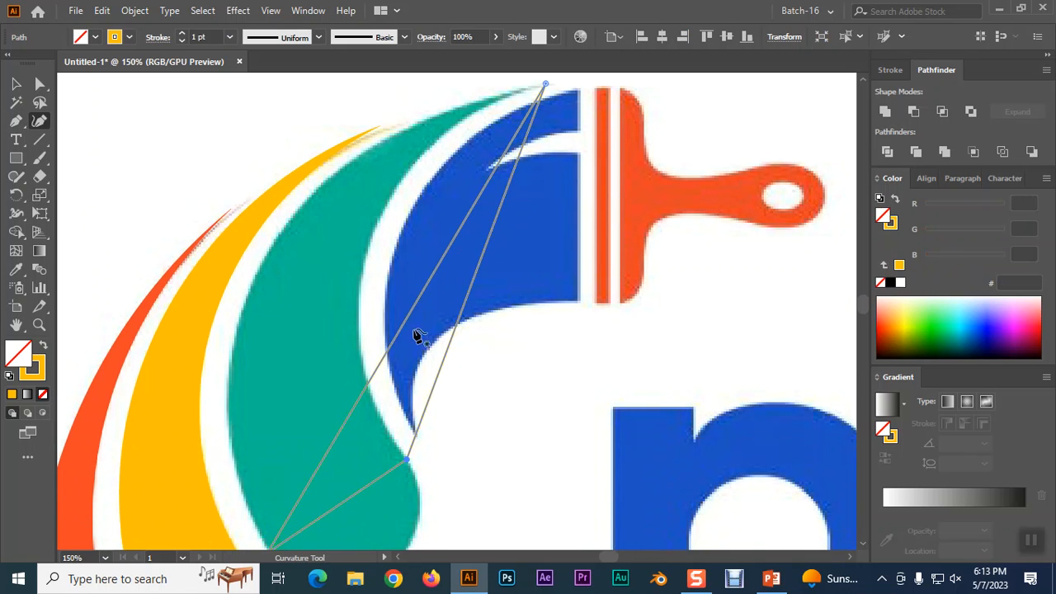
drag(406, 320, 238, 332)
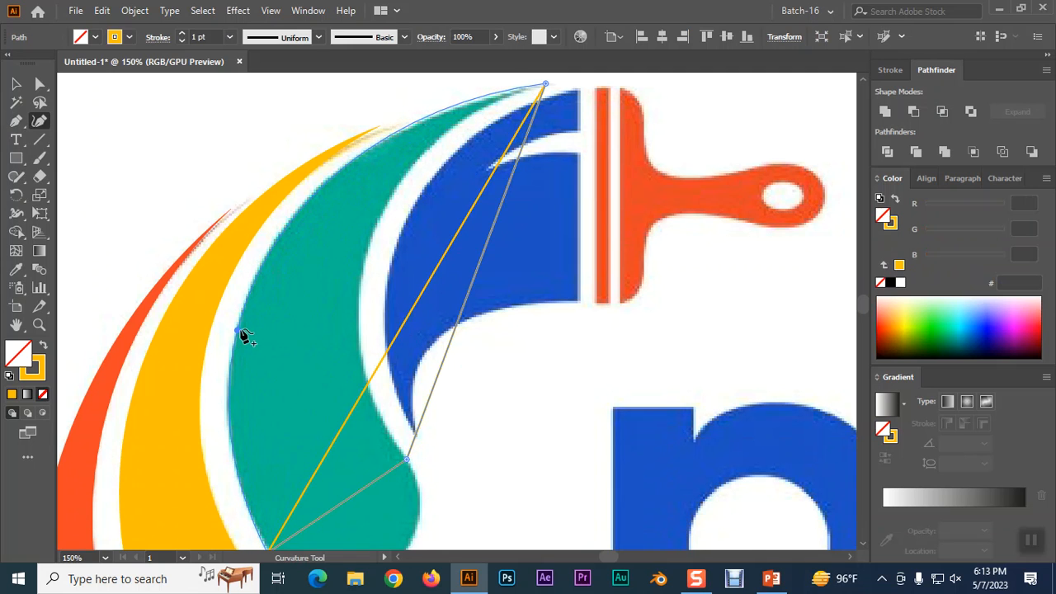
scroll(371, 418, down, 3)
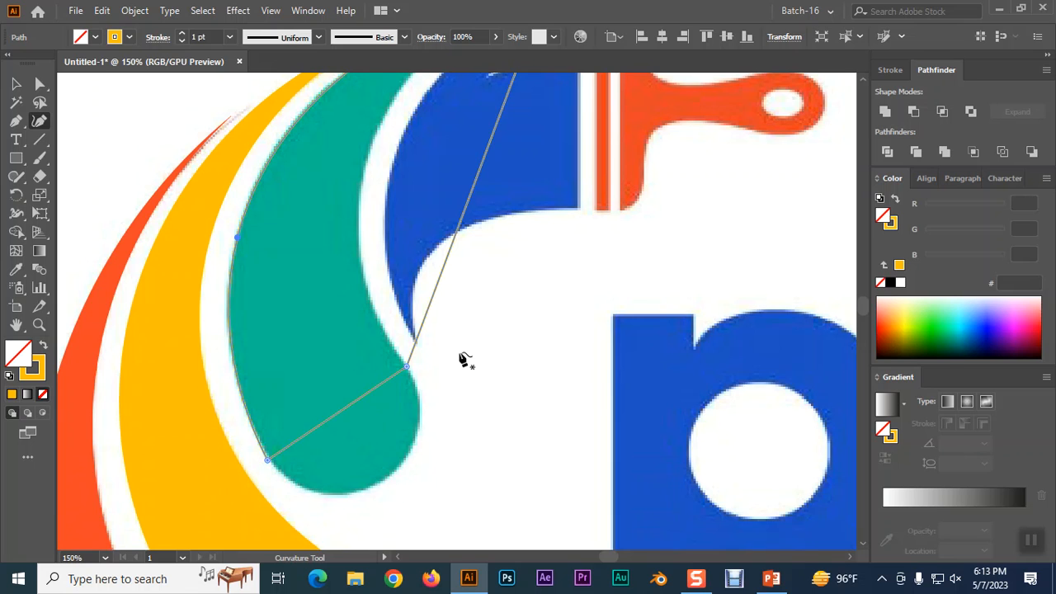
scroll(462, 360, up, 3)
drag(467, 300, 369, 280)
scroll(393, 406, down, 4)
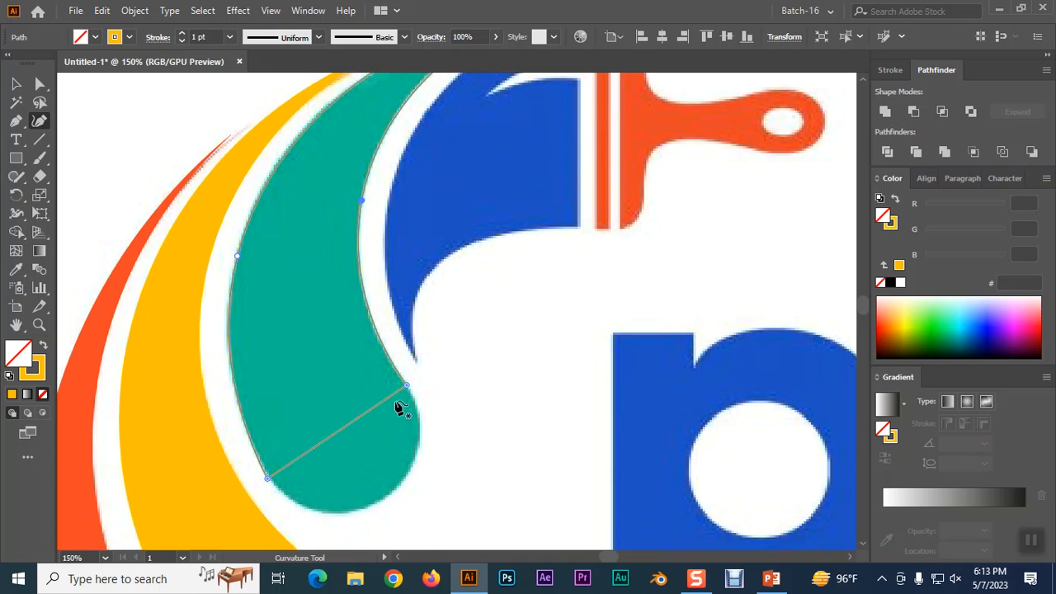
drag(343, 382, 382, 446)
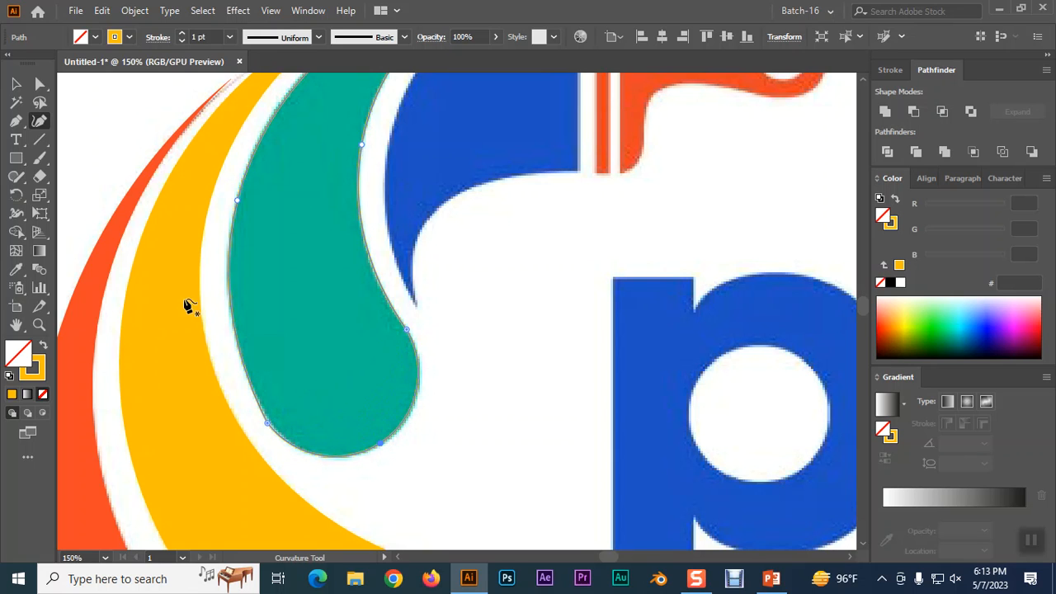
- Round the path's lower outer corner at the teal swoosh's blunt end to a radius of about 54.79 px
click(41, 85)
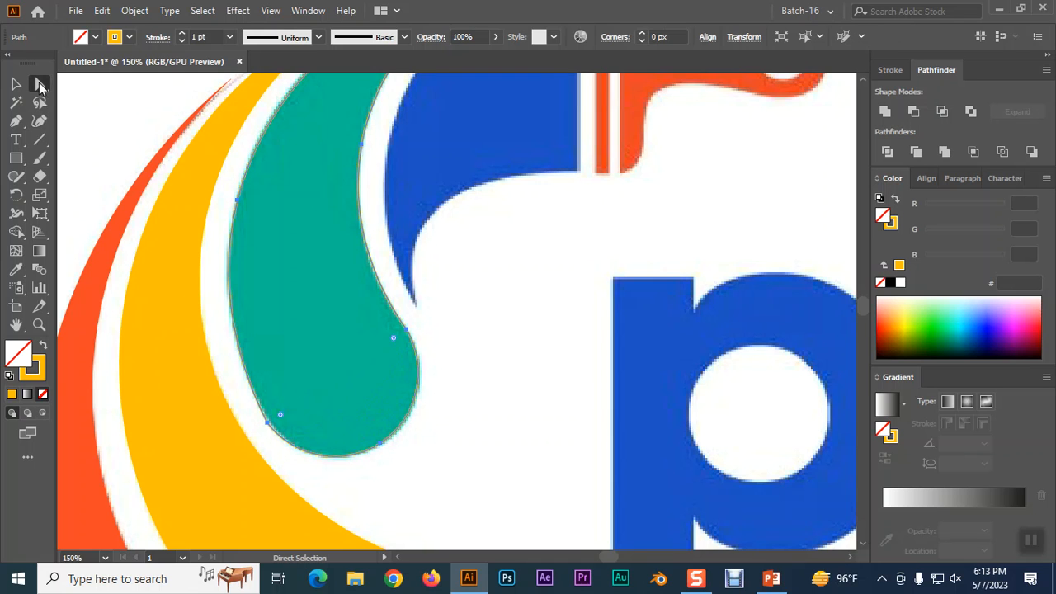
click(266, 423)
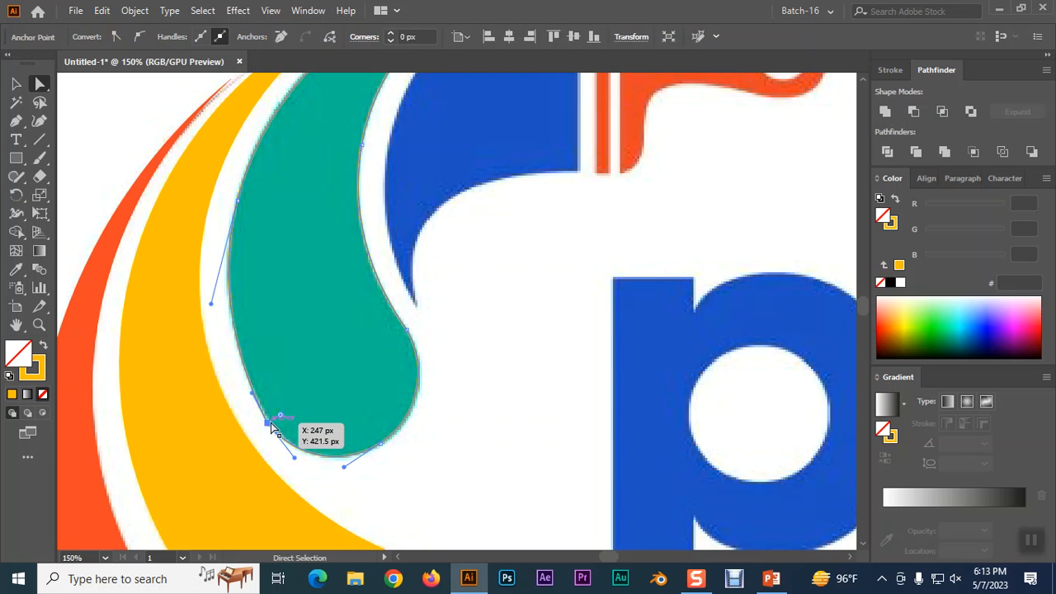
drag(285, 411, 324, 362)
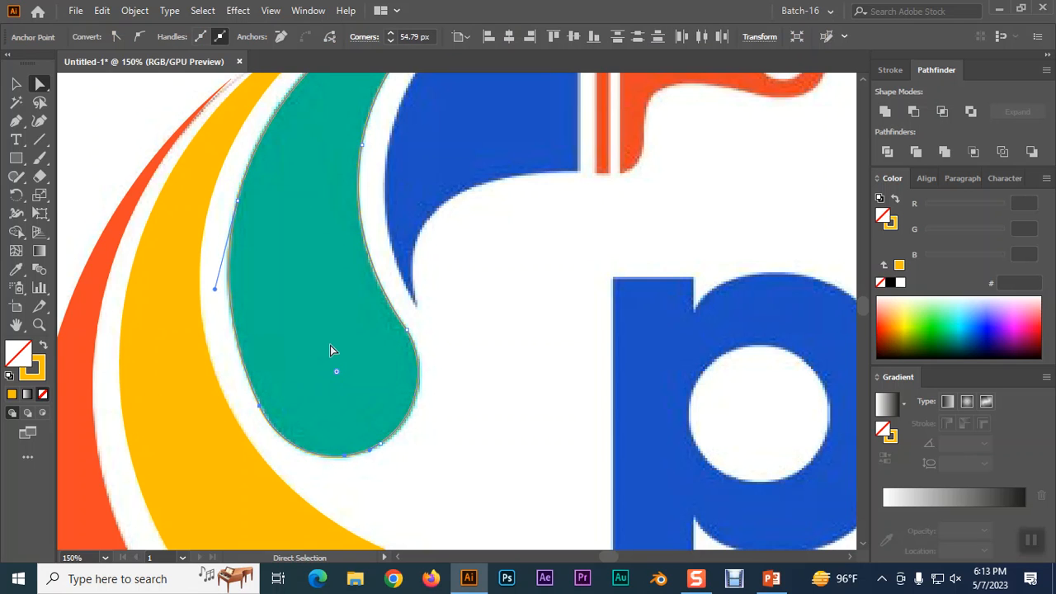
- Remove the teal swoosh path's stroke, fill it with teal 05BB92 sampled from the reference image, and deselect it
click(16, 85)
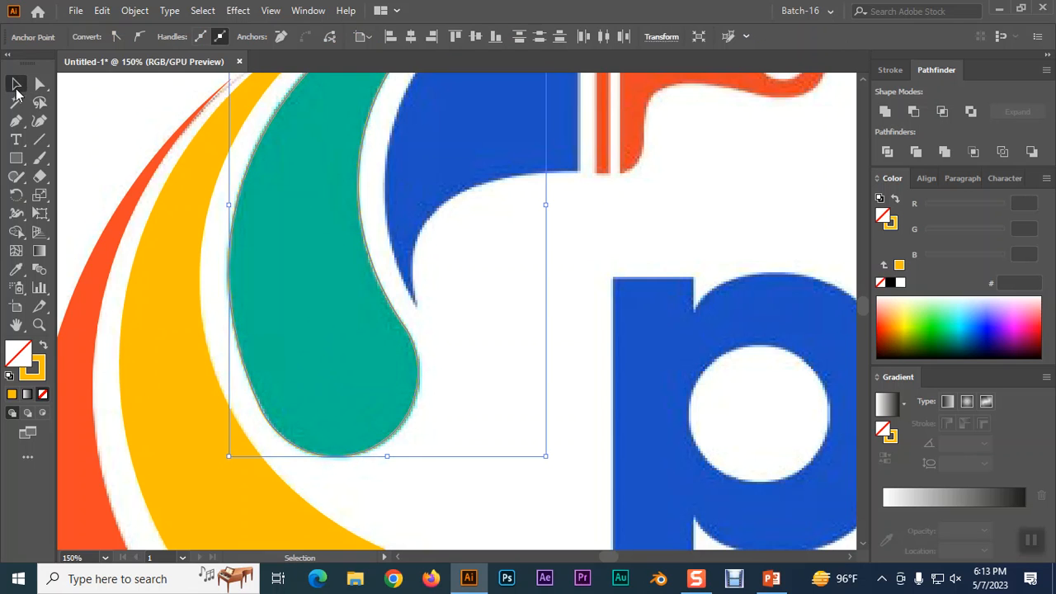
click(36, 376)
click(43, 398)
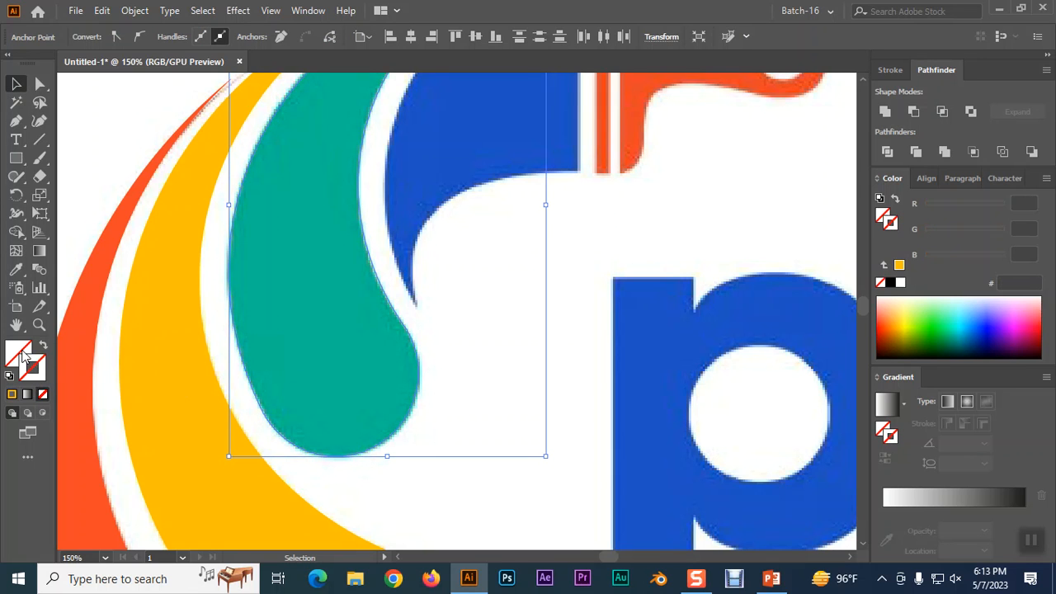
click(15, 269)
click(323, 310)
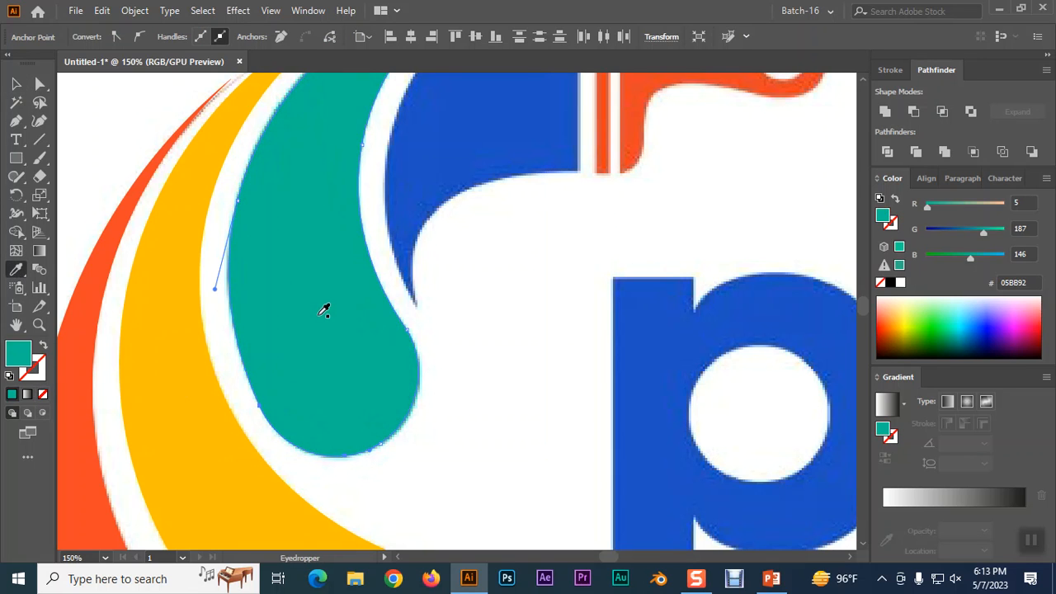
click(16, 83)
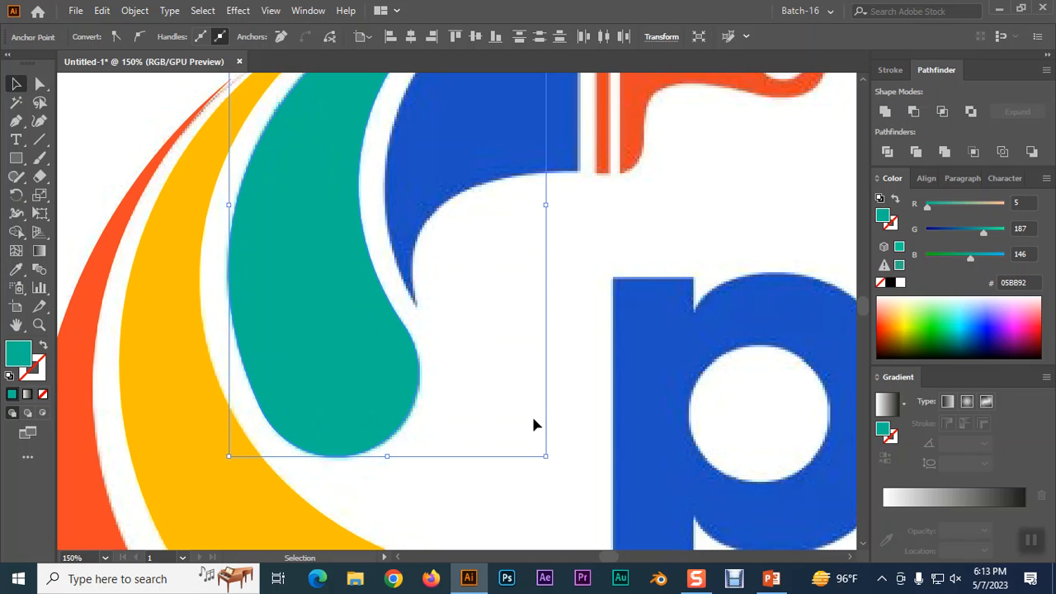
key(ctrl+shift+a)
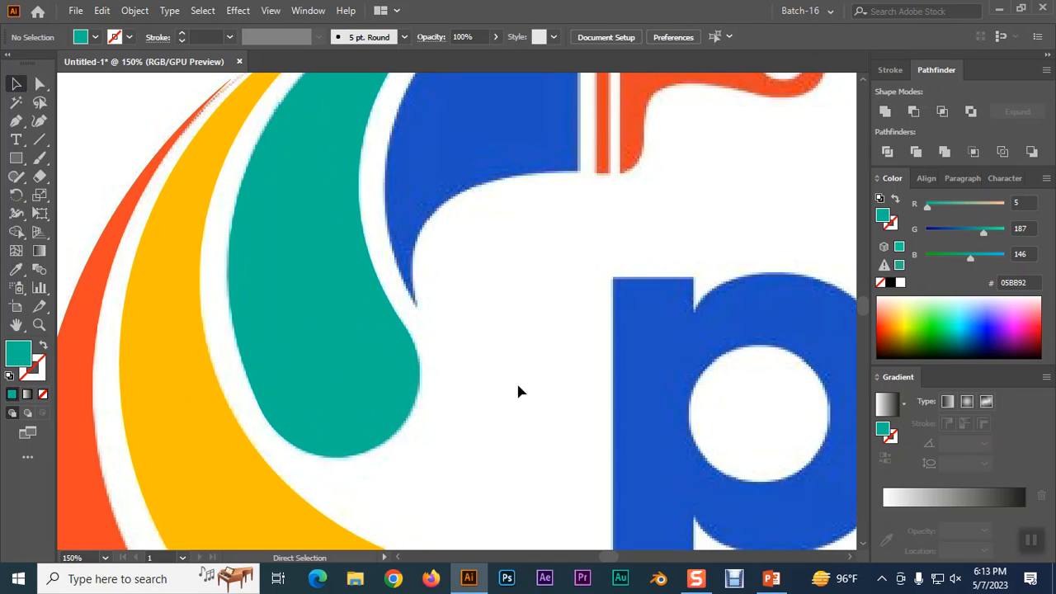
- Draw a closed Pen path through the blue brush shape's outer corners and the tip of its white notch, and swap its fill and stroke
scroll(504, 428, up, 5)
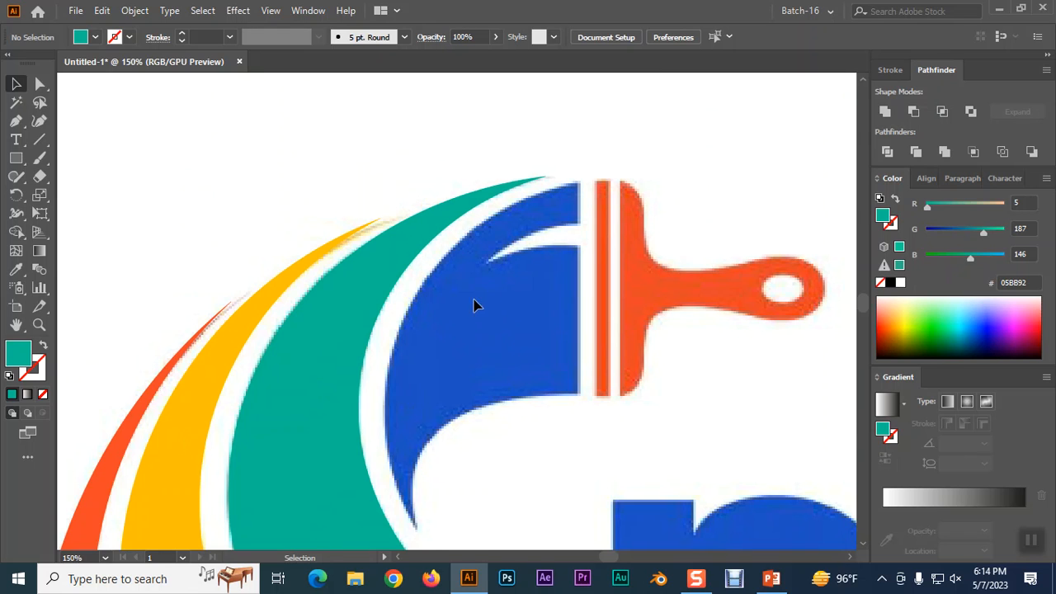
click(17, 122)
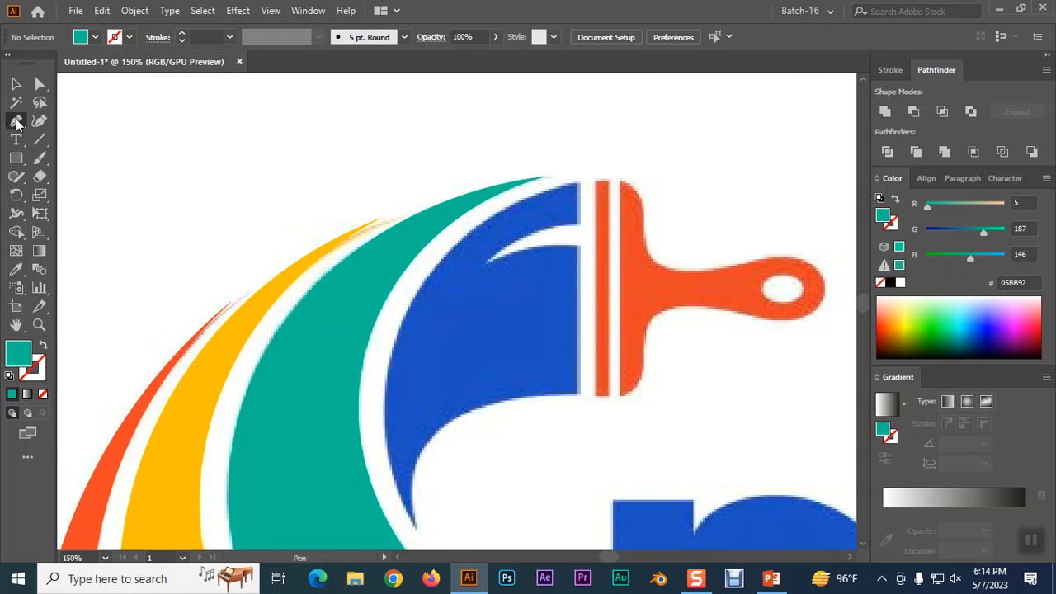
click(576, 181)
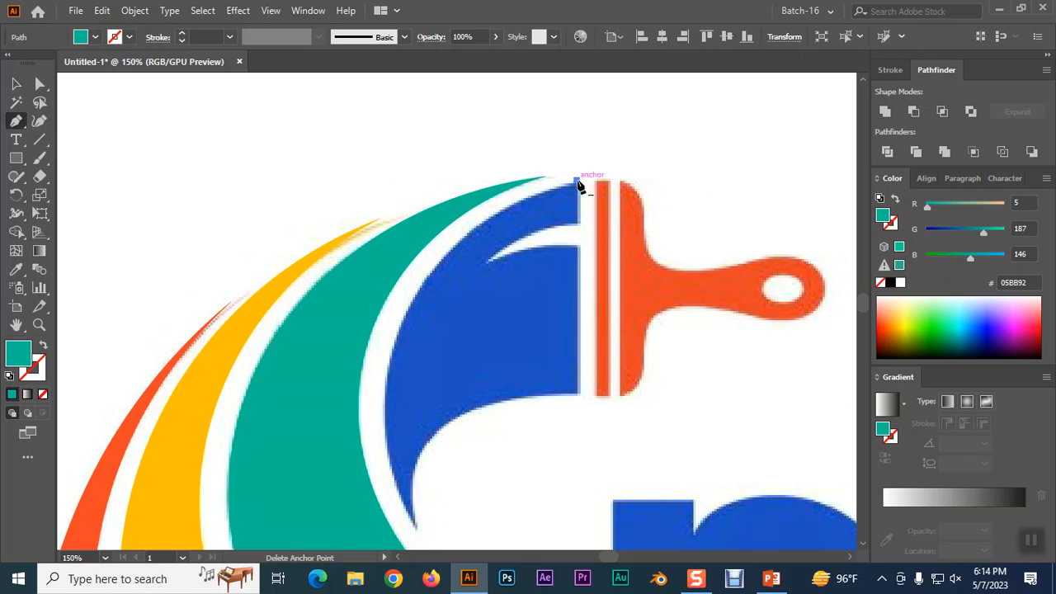
click(417, 525)
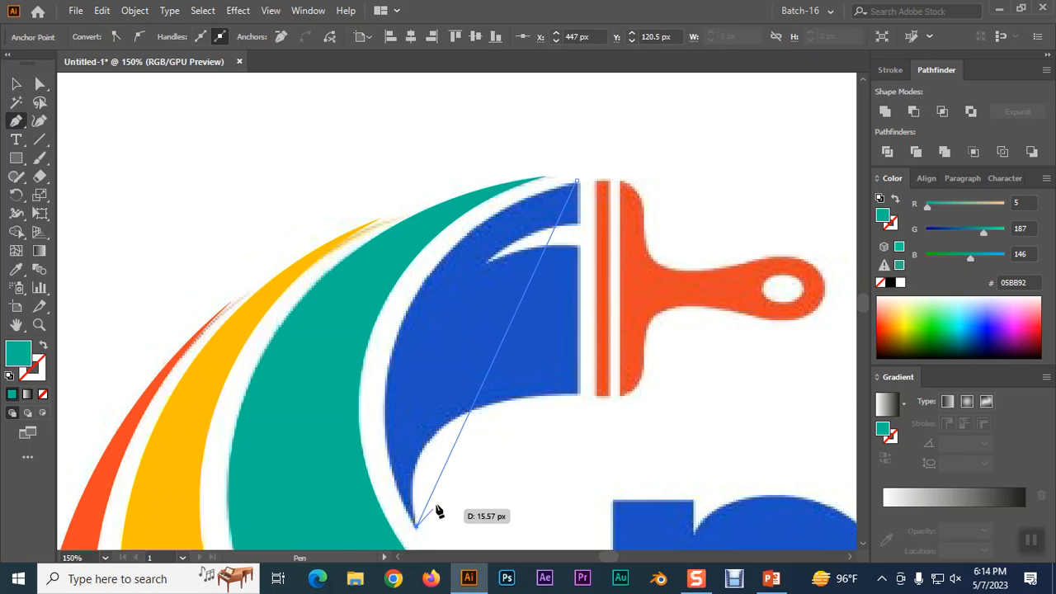
click(576, 396)
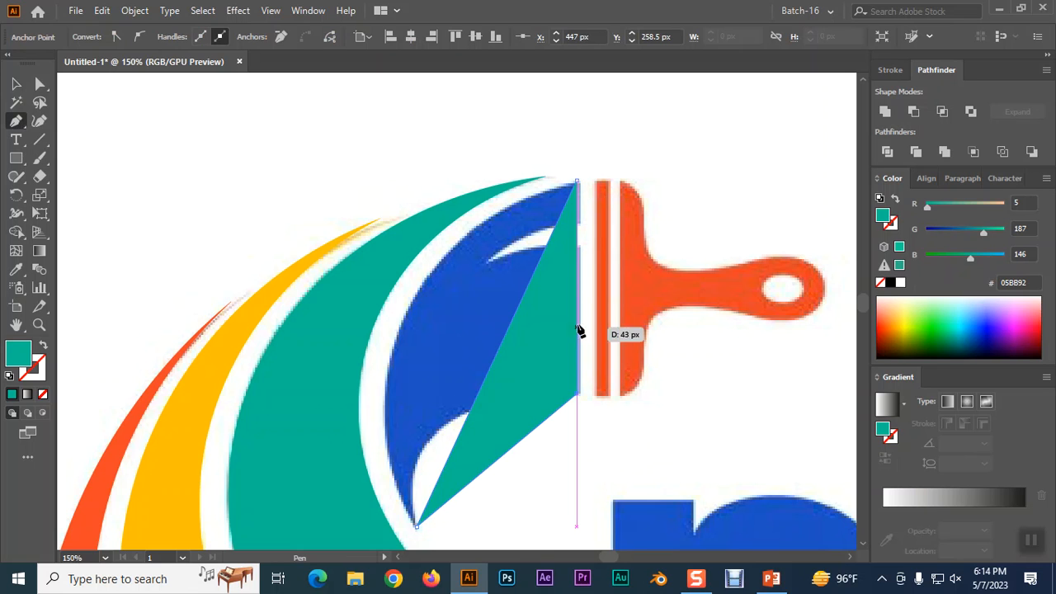
click(576, 250)
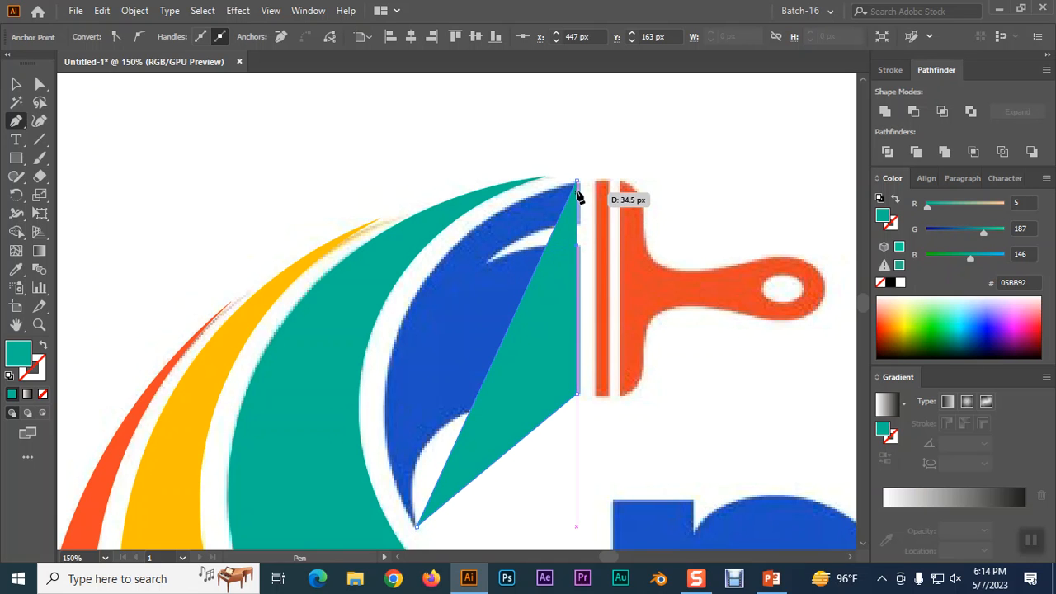
click(488, 261)
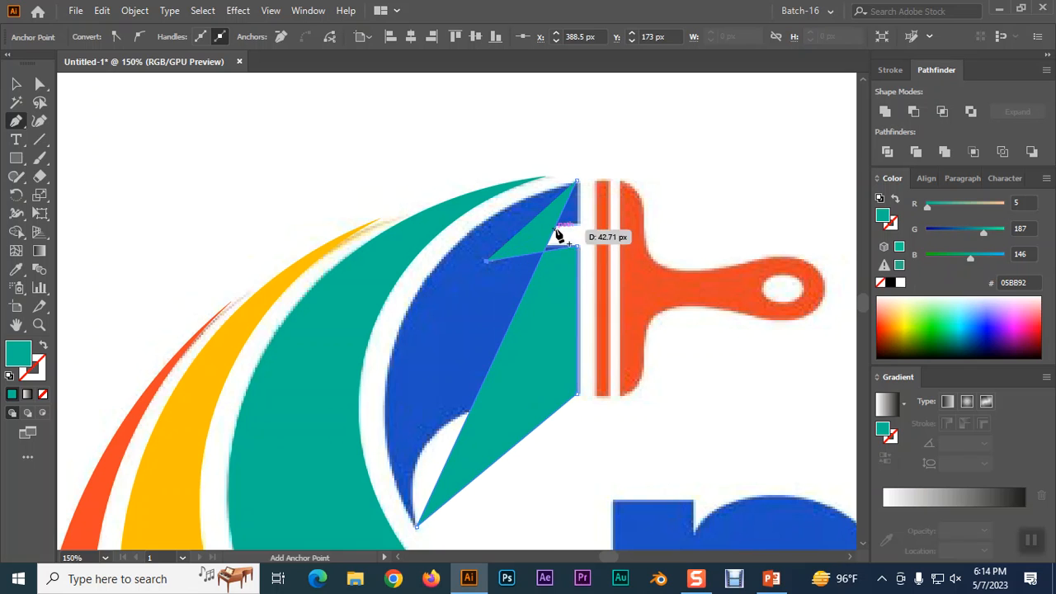
click(577, 230)
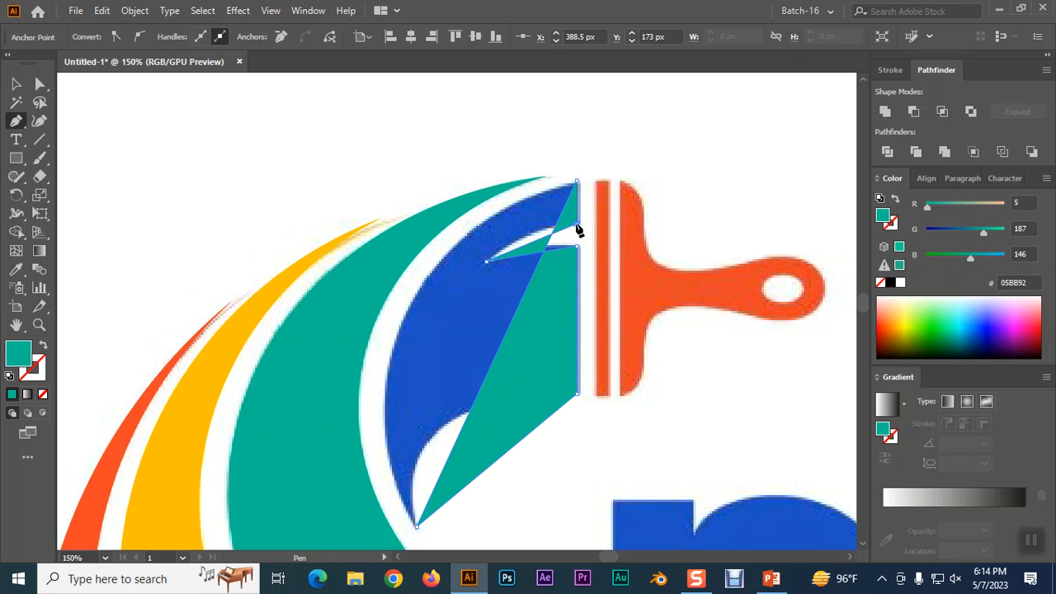
click(576, 183)
click(40, 121)
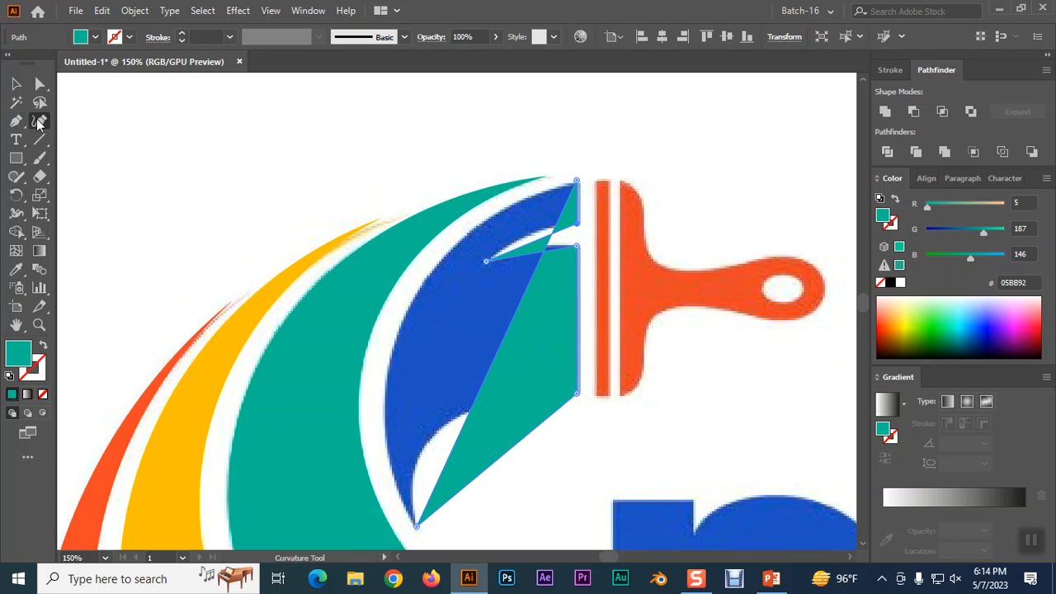
click(43, 346)
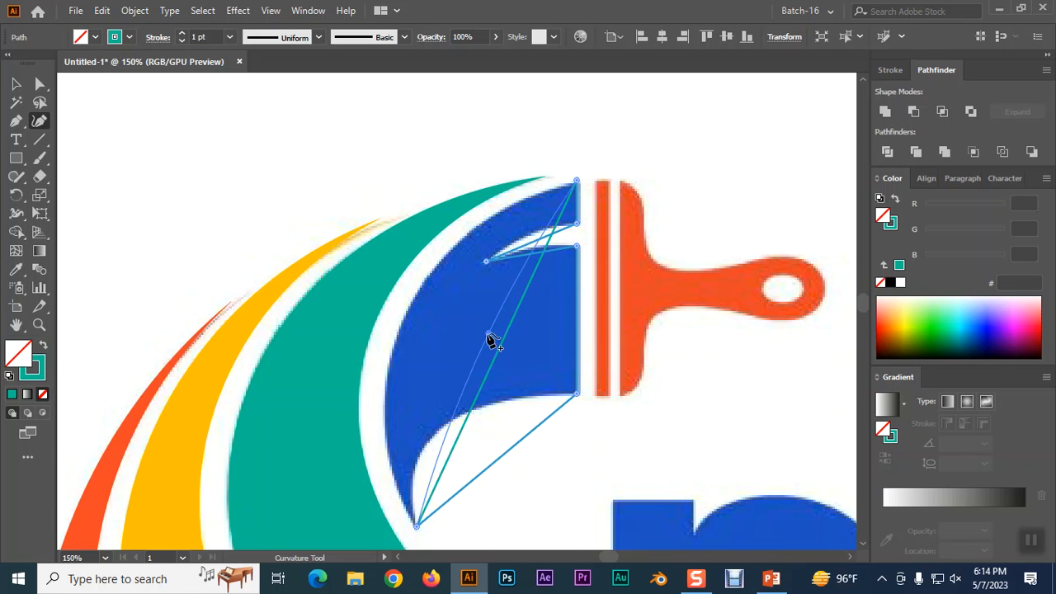
- Bend the path with the Curvature tool to follow the blue shape's outer edge, lower edge and both edges of the notch
click(394, 342)
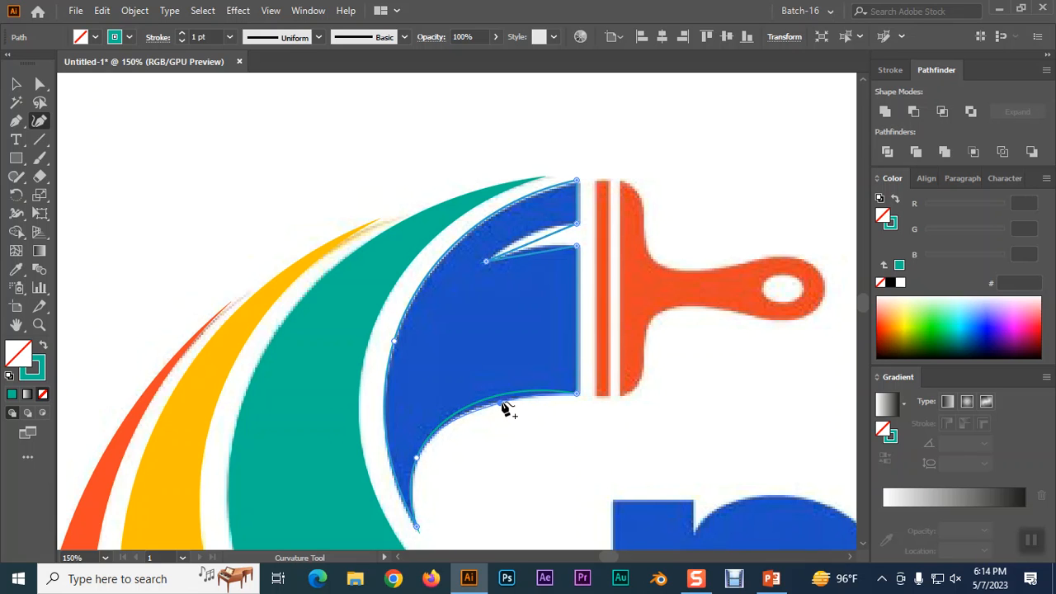
click(491, 404)
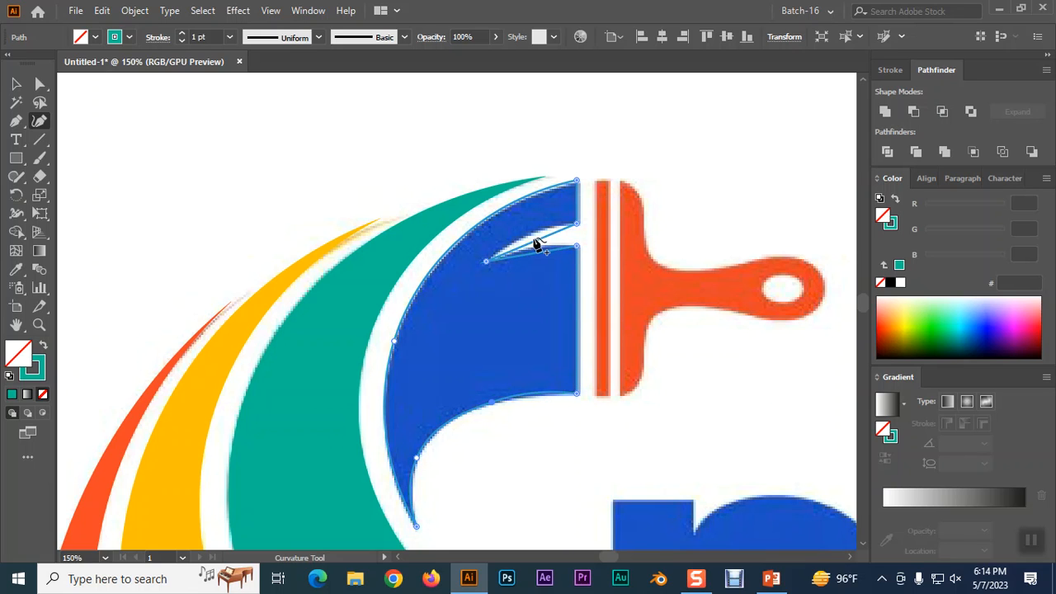
drag(534, 245, 529, 234)
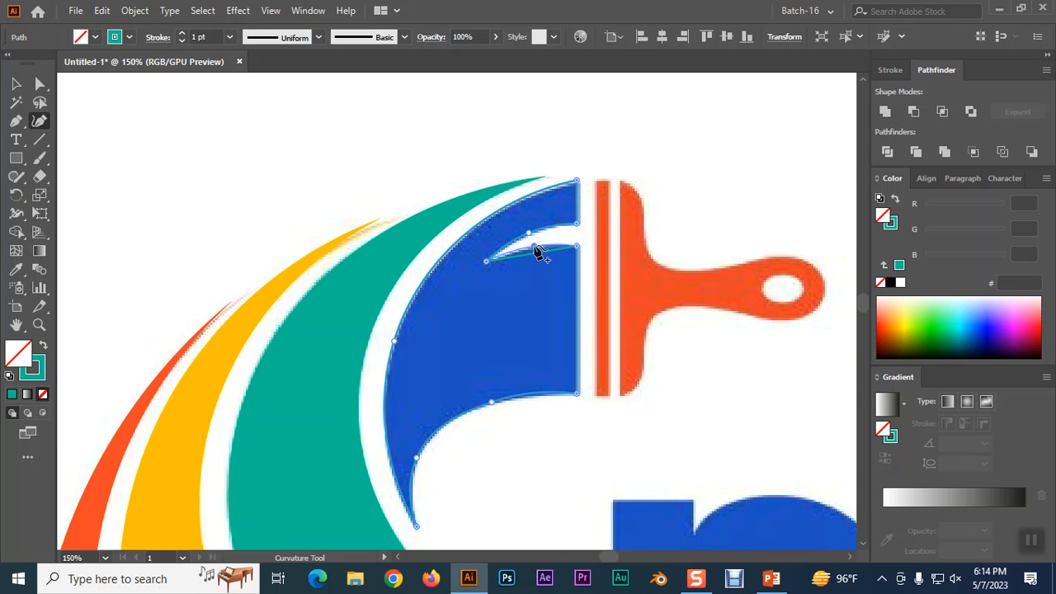
click(534, 246)
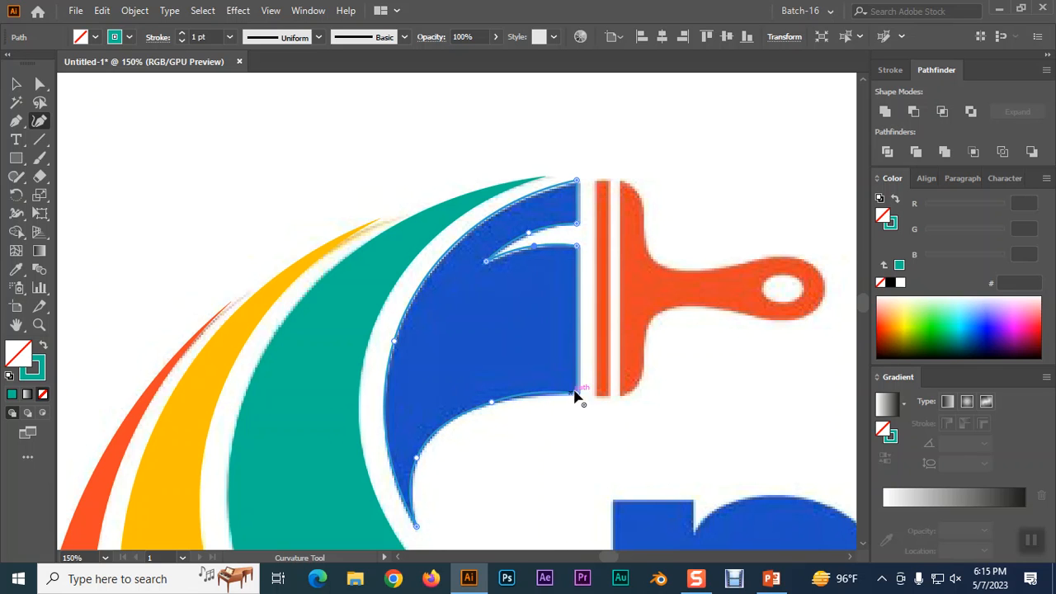
- Adjust the blue shape path's lower-edge anchors and handles to fit the reference, and nudge its upper corner anchor down 2 px
click(40, 84)
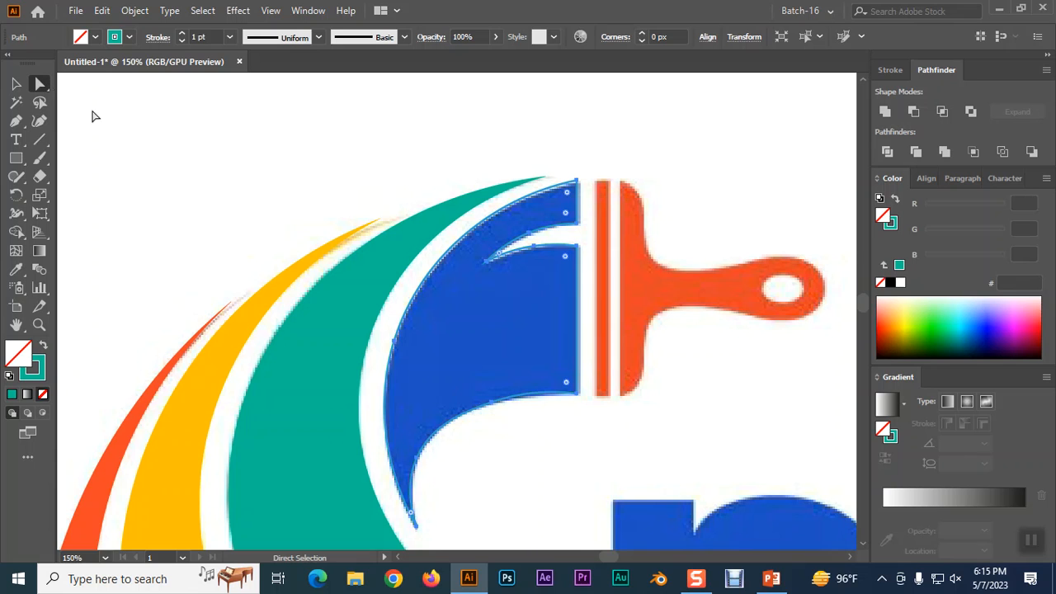
drag(493, 408, 532, 397)
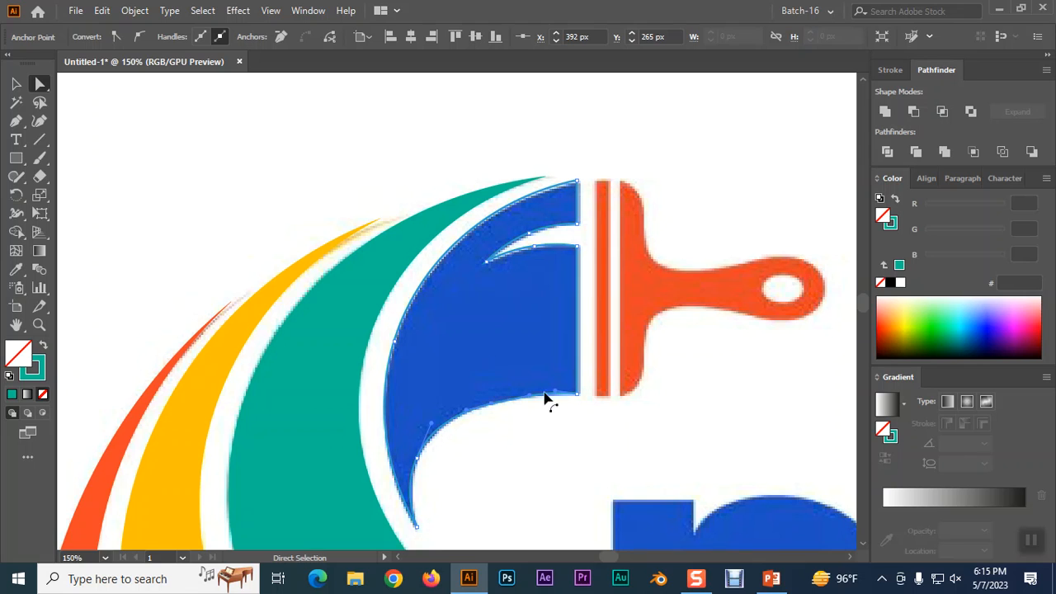
drag(555, 394, 556, 397)
drag(415, 456, 415, 458)
key(Right)
click(576, 182)
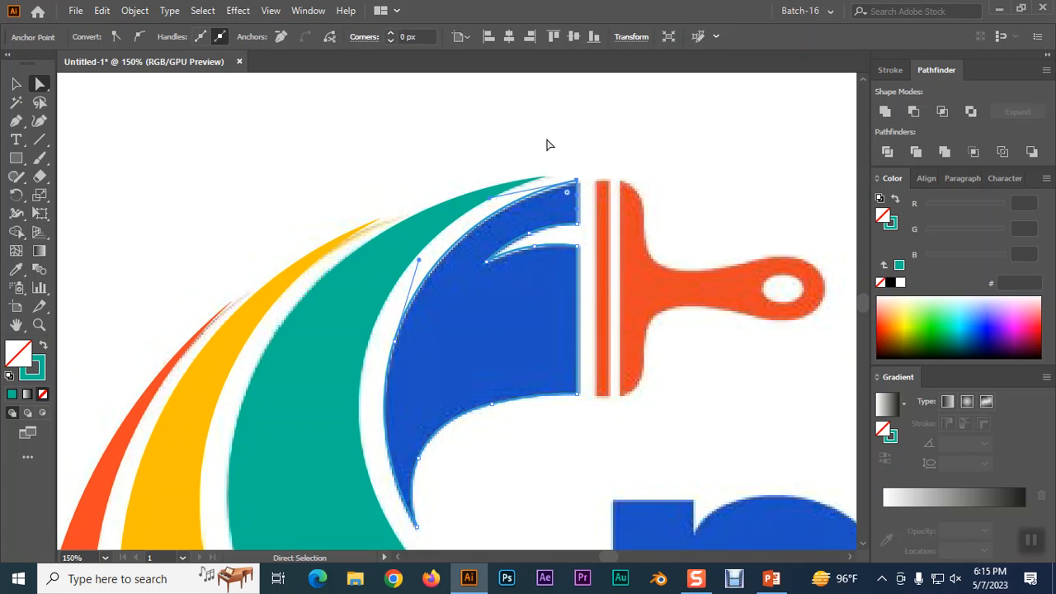
key(Down)
key(Down)
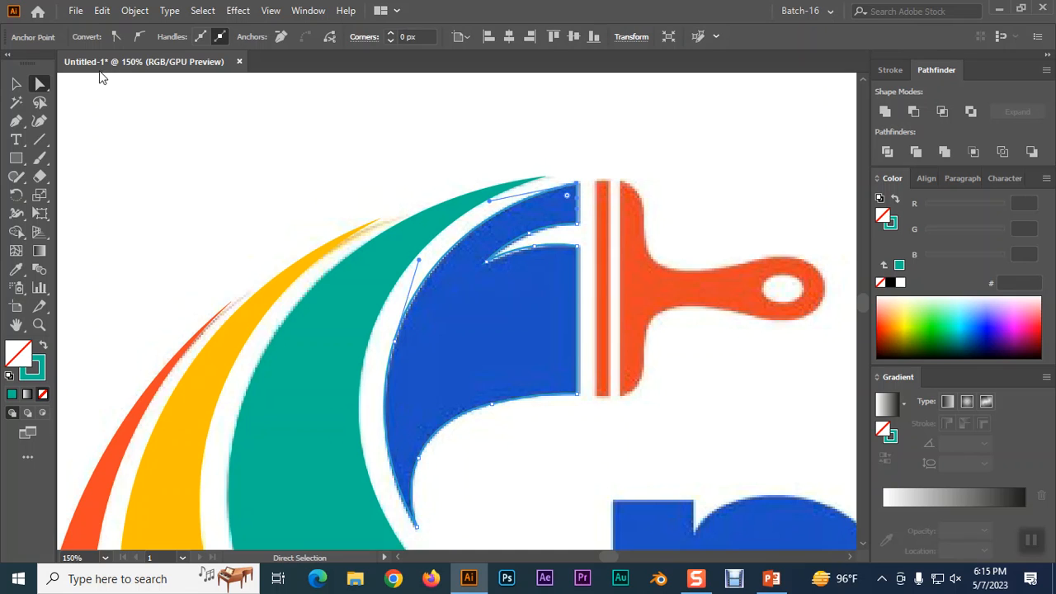
- Remove the blue shape path's stroke, fill it with blue 1D50C3 sampled from the reference image, and deselect it
click(16, 84)
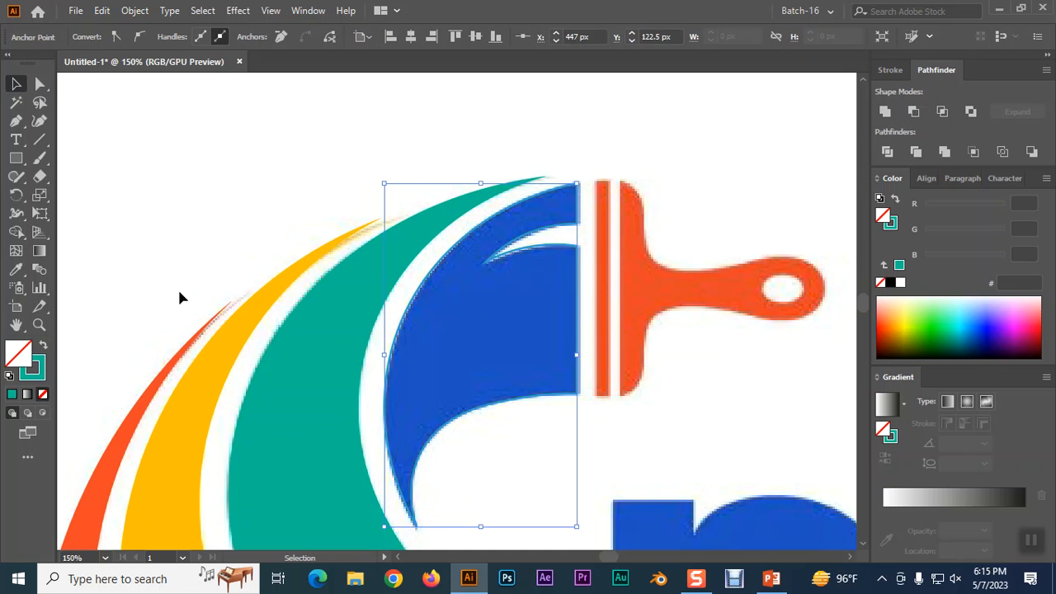
click(43, 394)
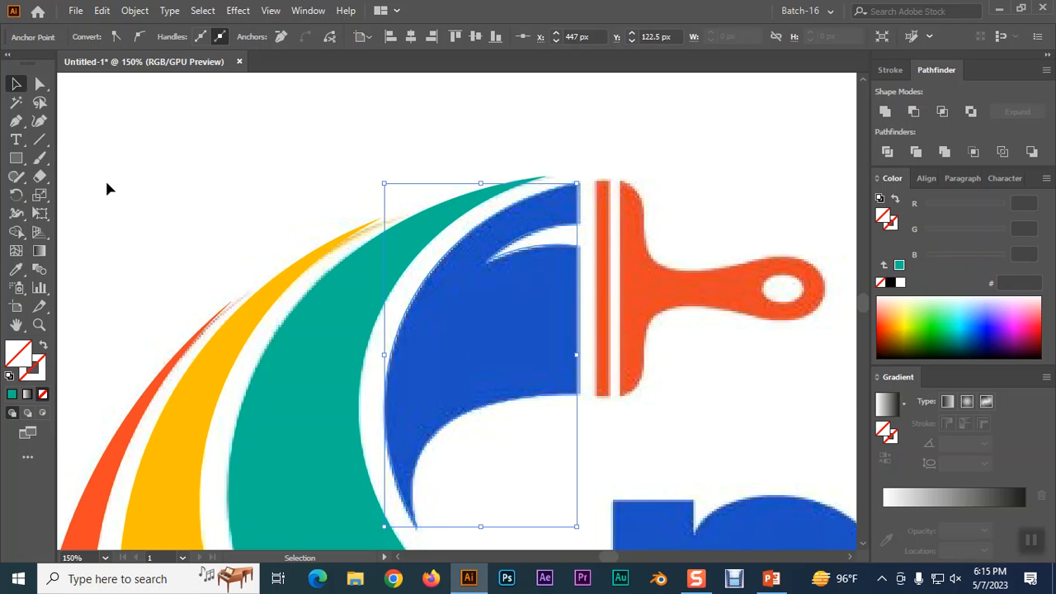
click(14, 273)
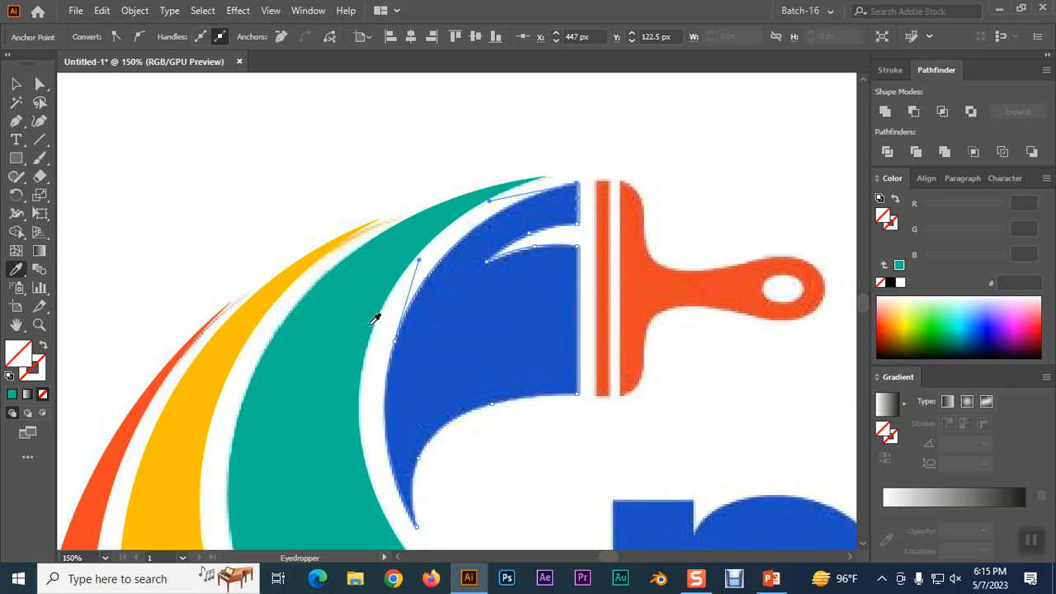
click(486, 329)
click(16, 84)
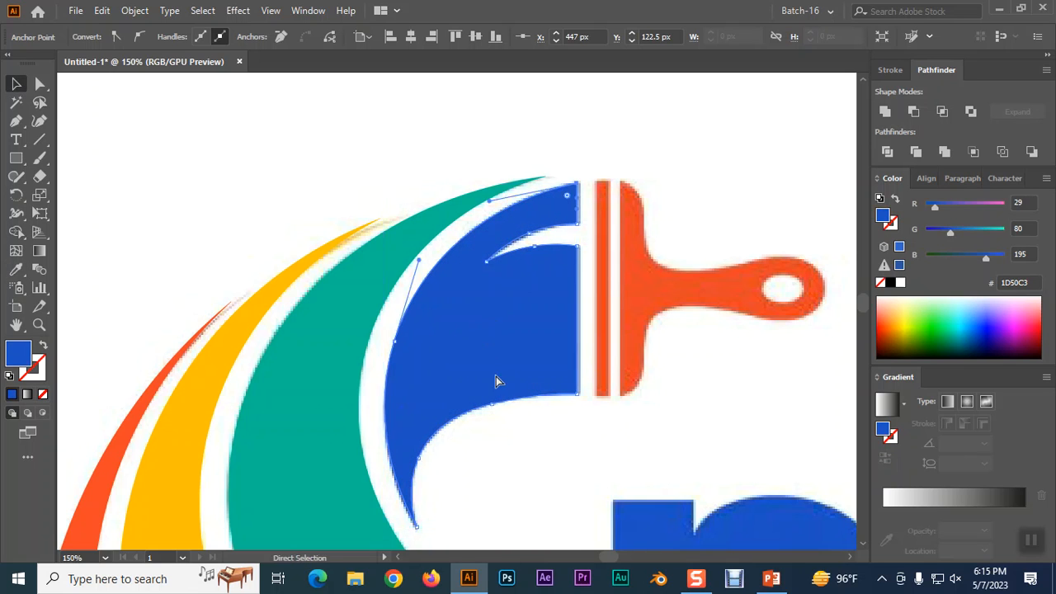
ctrl+click(692, 389)
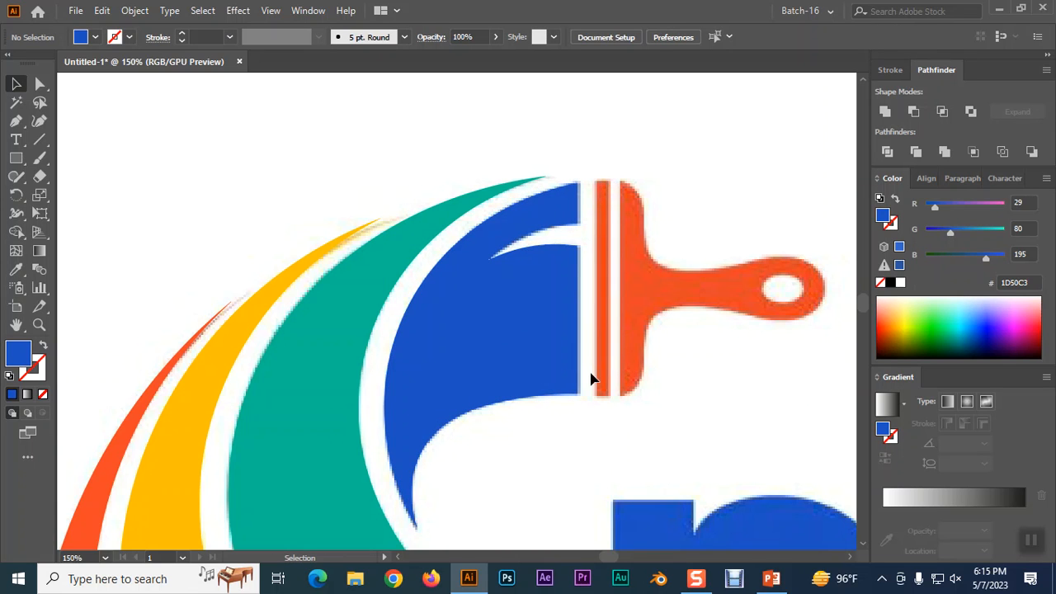
- Draw a rectangle over the narrow orange strip beside the blue shape and fill it with orange F13C17 sampled from the reference
click(16, 157)
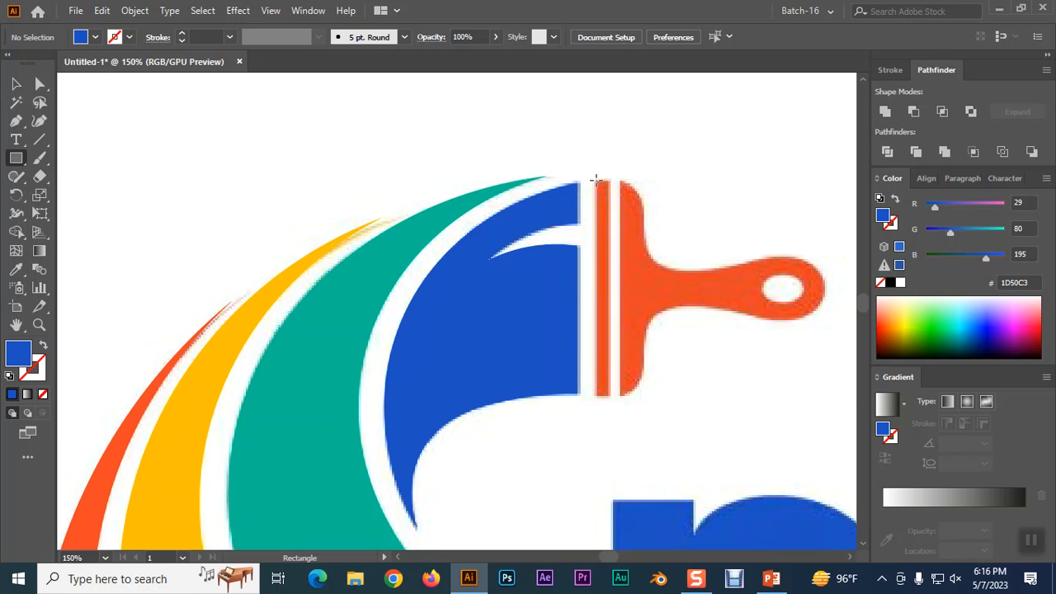
drag(596, 180, 611, 395)
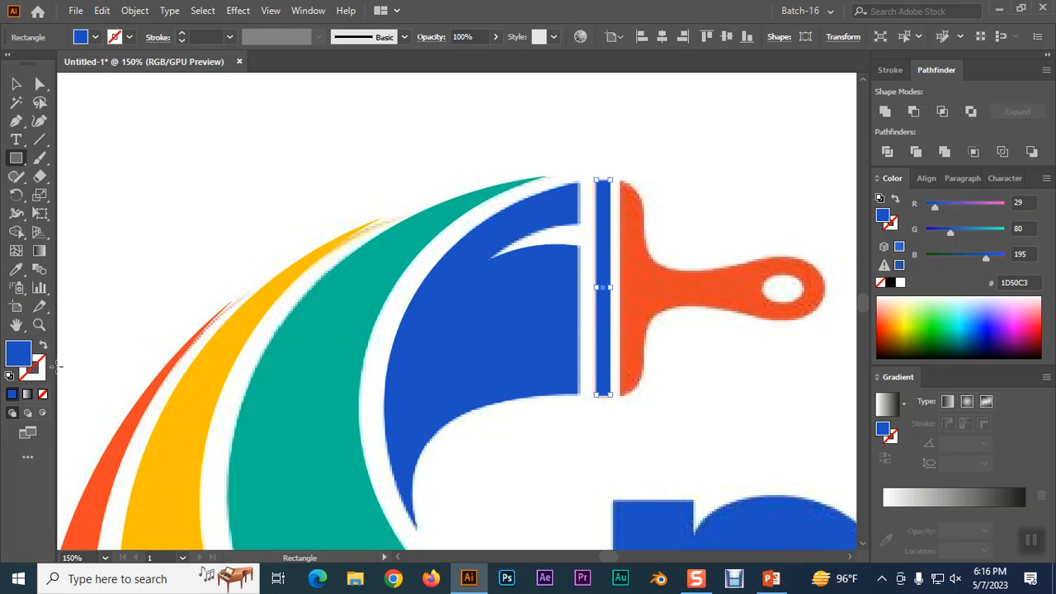
click(43, 394)
click(15, 269)
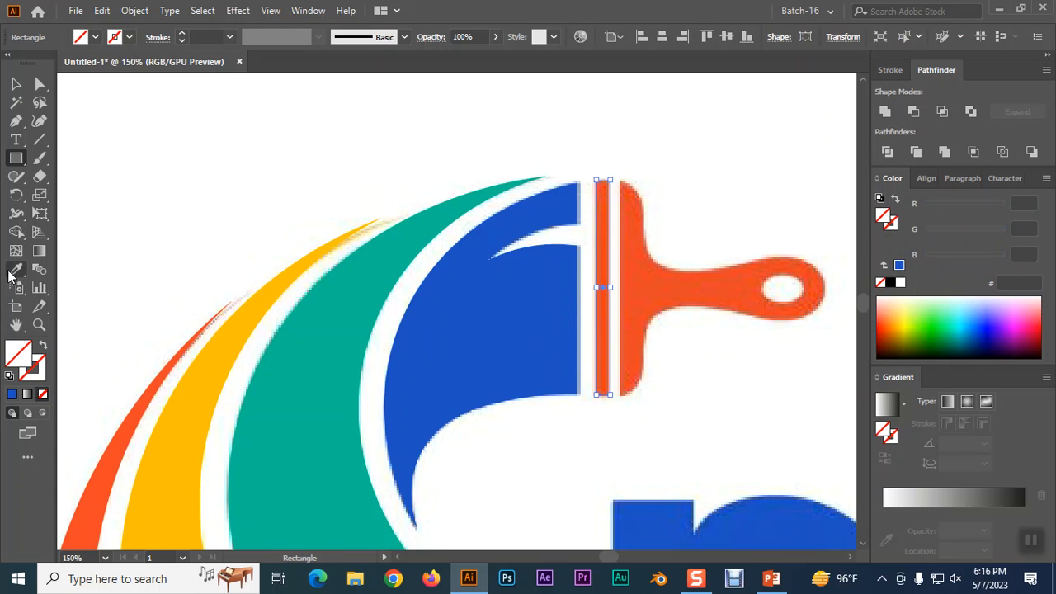
click(607, 300)
key(v)
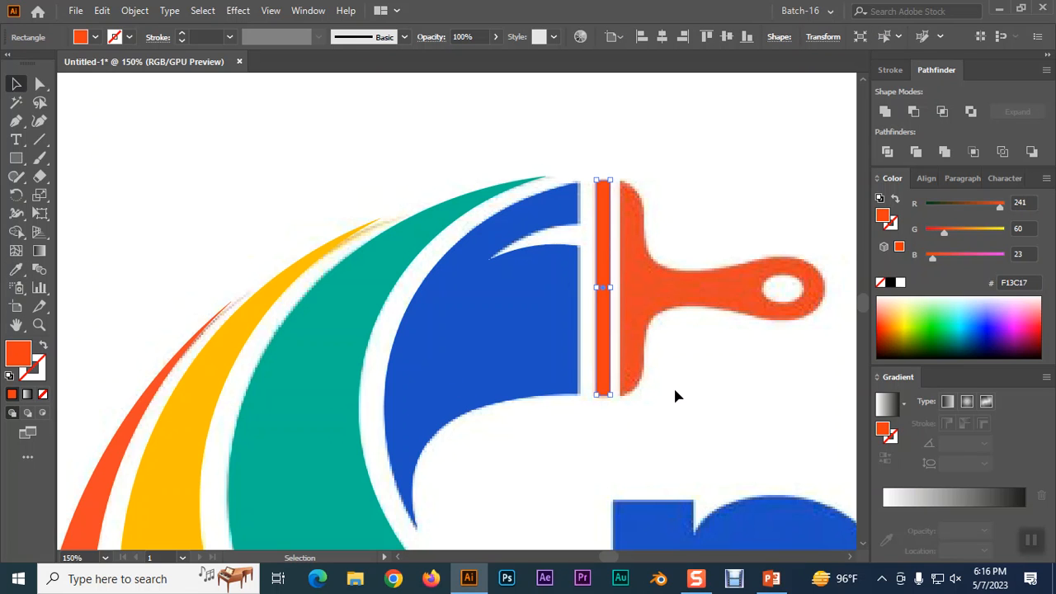
- Trace straight Pen tool segments from the brush handle's upper inner corner down its straight edge and along its lower side to the rounded end
key(space)
drag(612, 405, 474, 412)
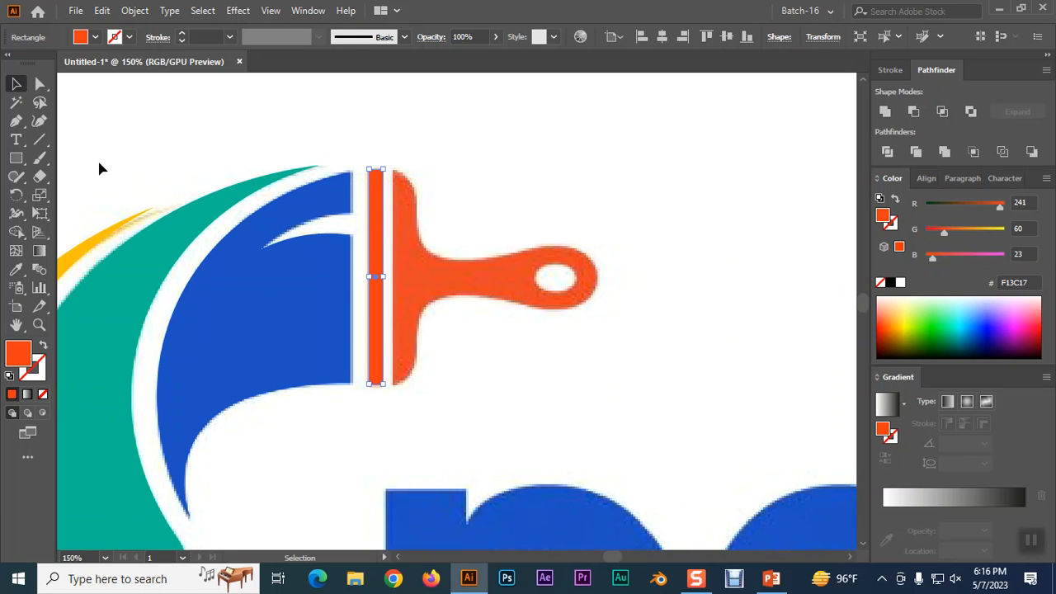
click(16, 122)
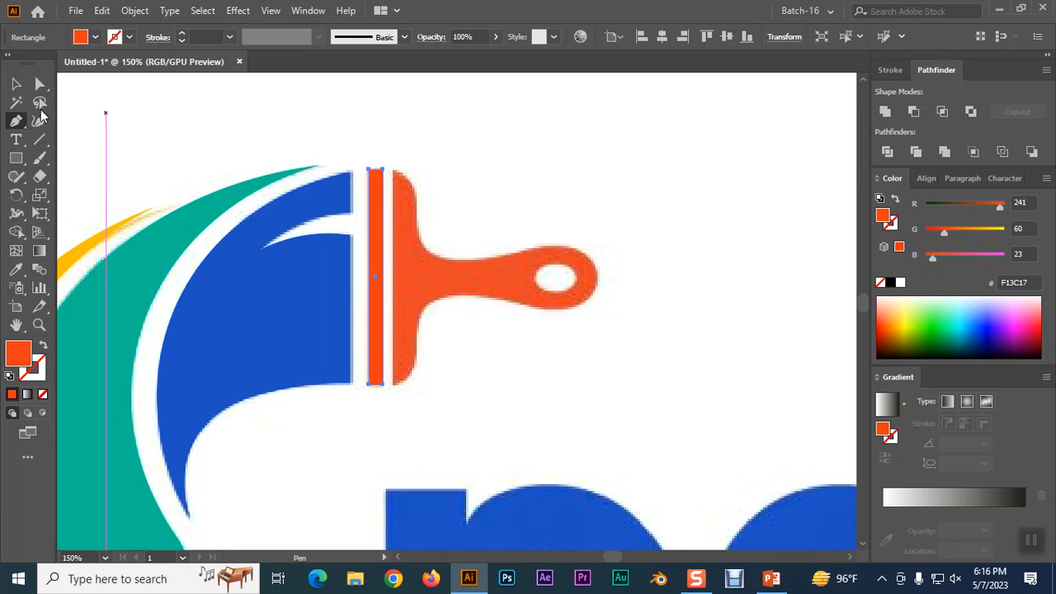
key(v)
click(208, 147)
click(16, 122)
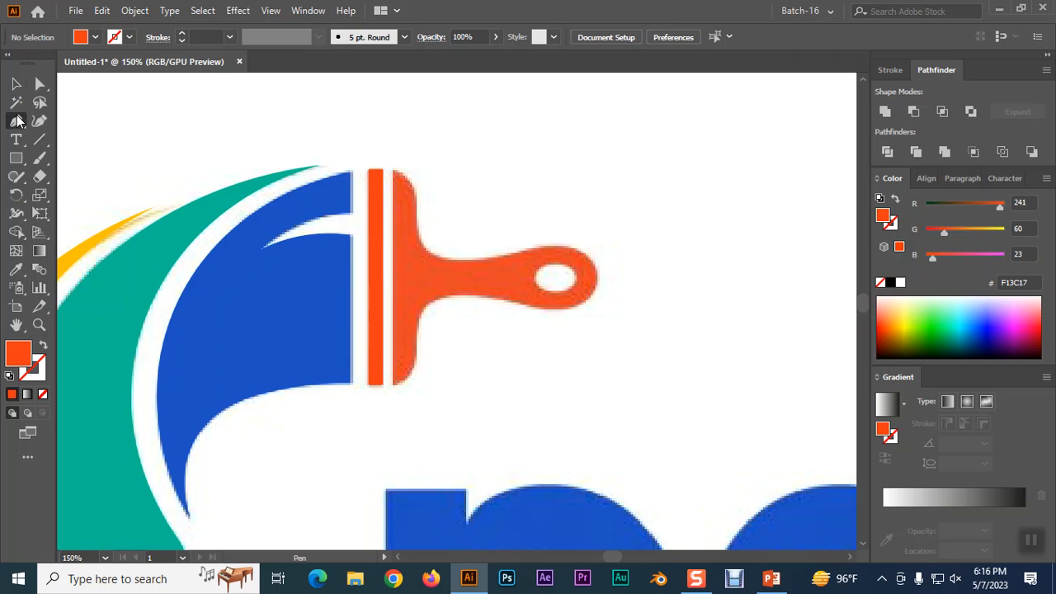
click(391, 170)
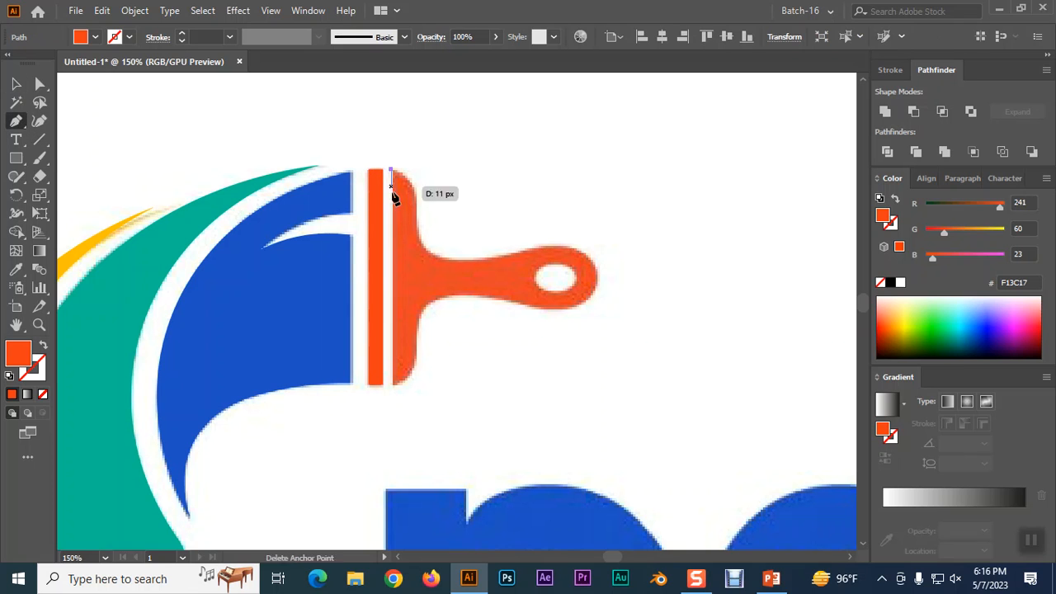
click(394, 386)
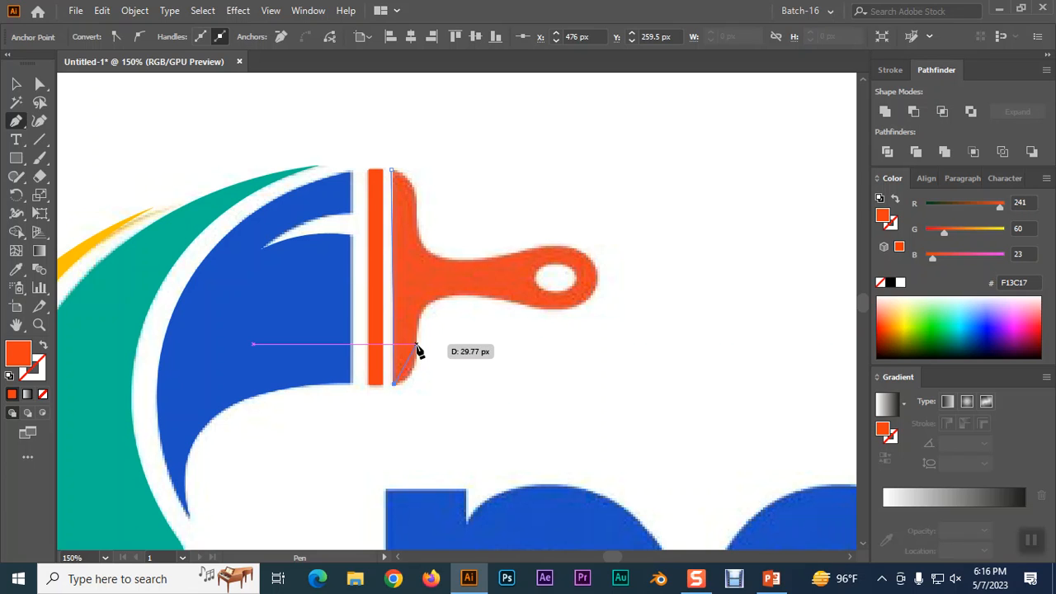
click(417, 345)
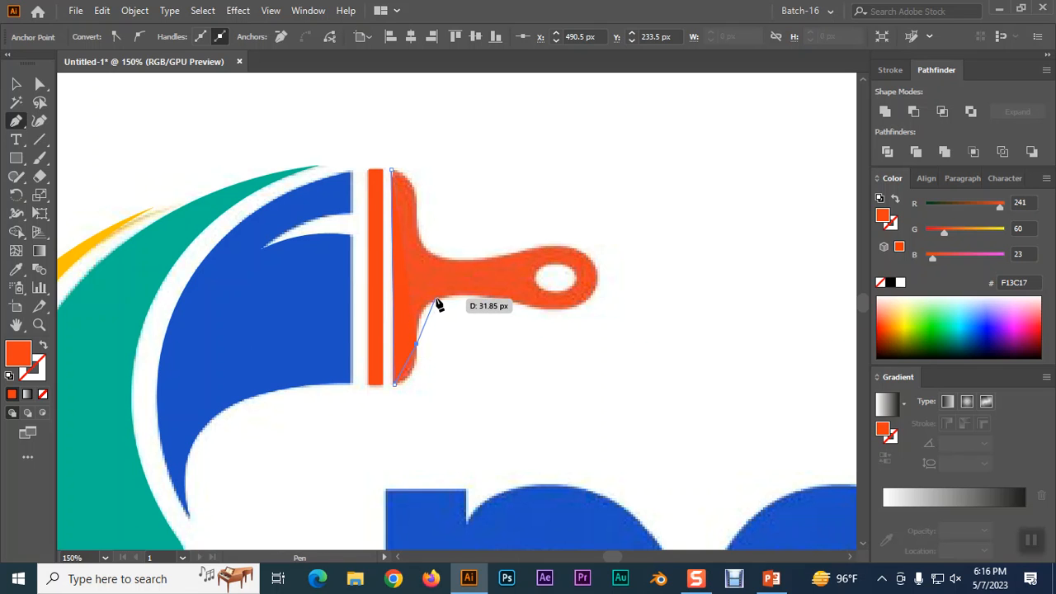
click(436, 300)
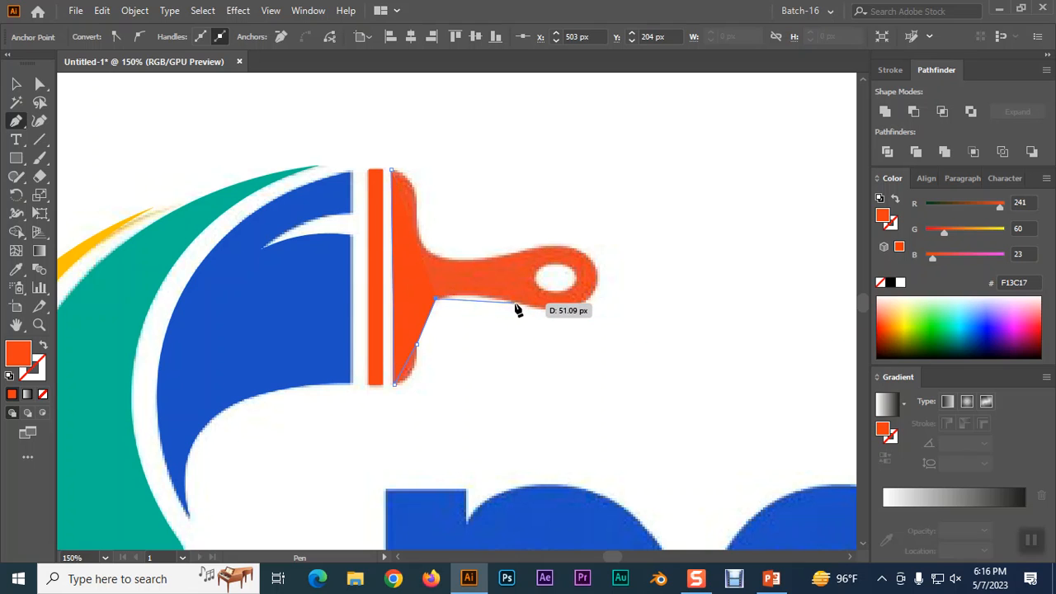
click(516, 302)
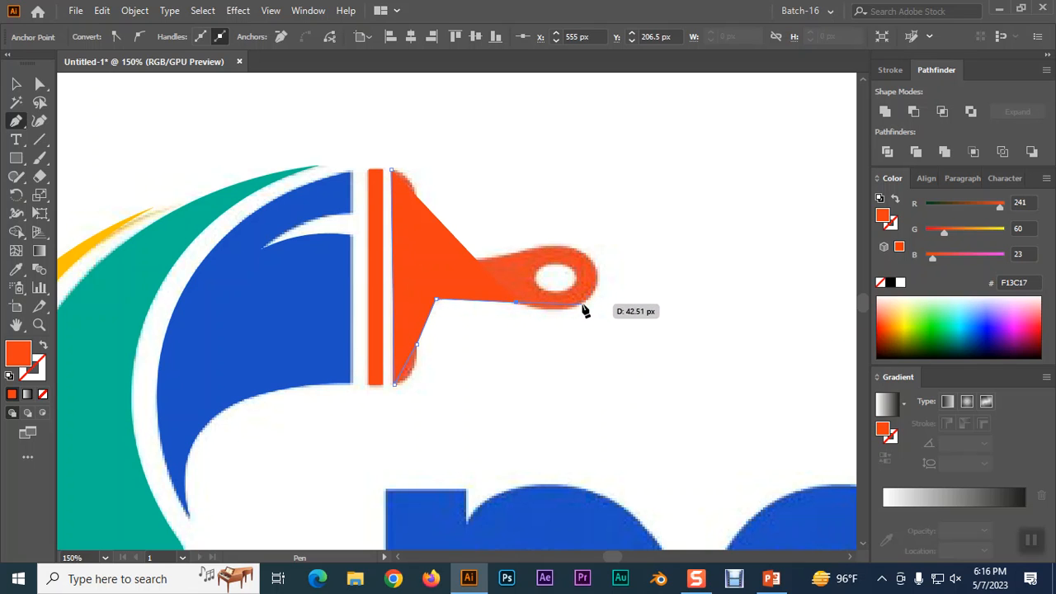
click(581, 303)
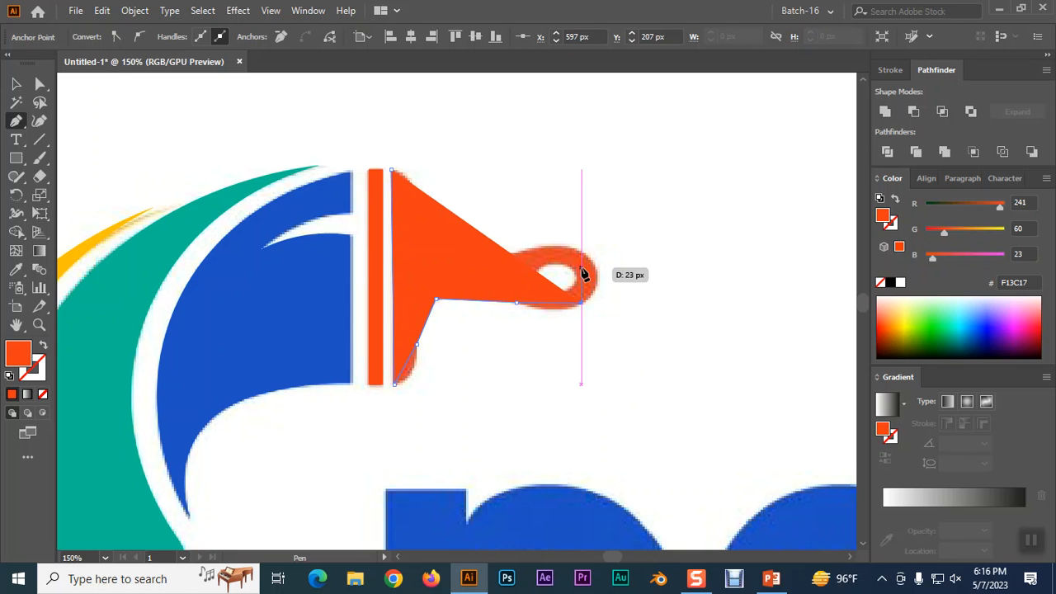
click(581, 252)
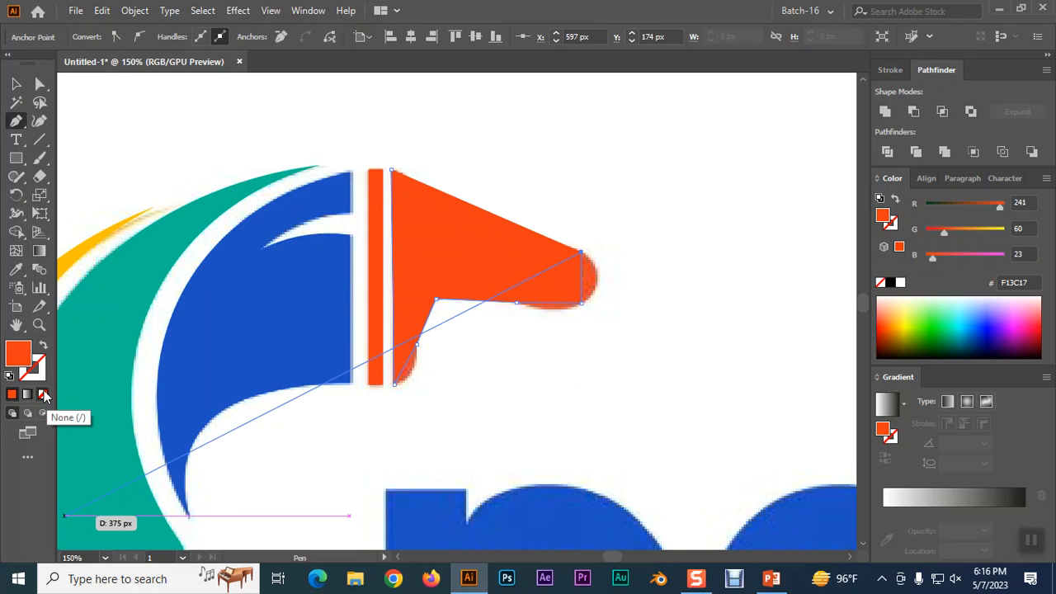
- Swap the handle path's fill and stroke, and close the outline along the upper side back to its starting anchor
click(44, 346)
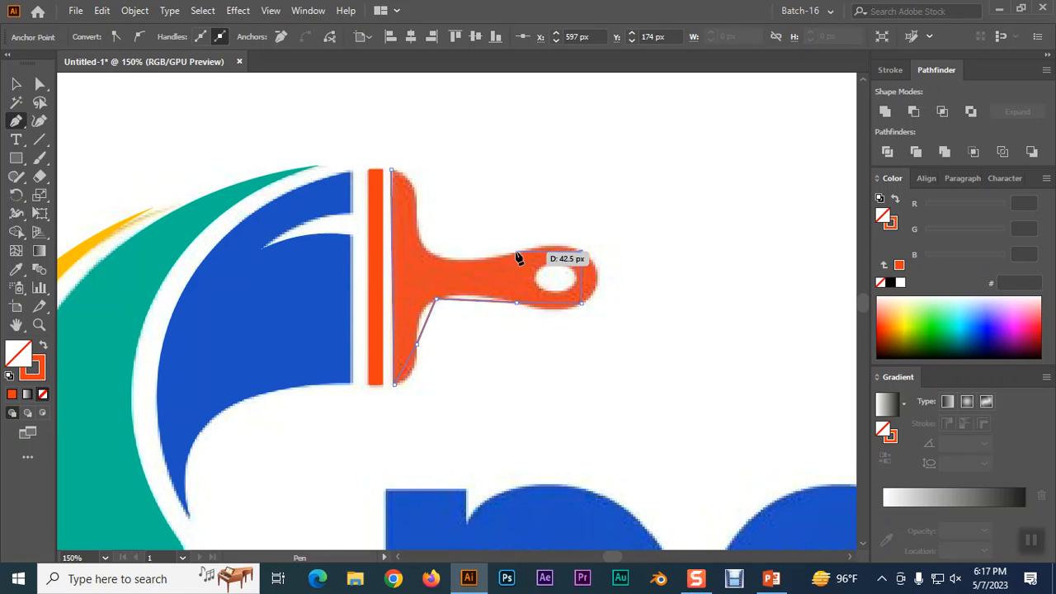
click(517, 254)
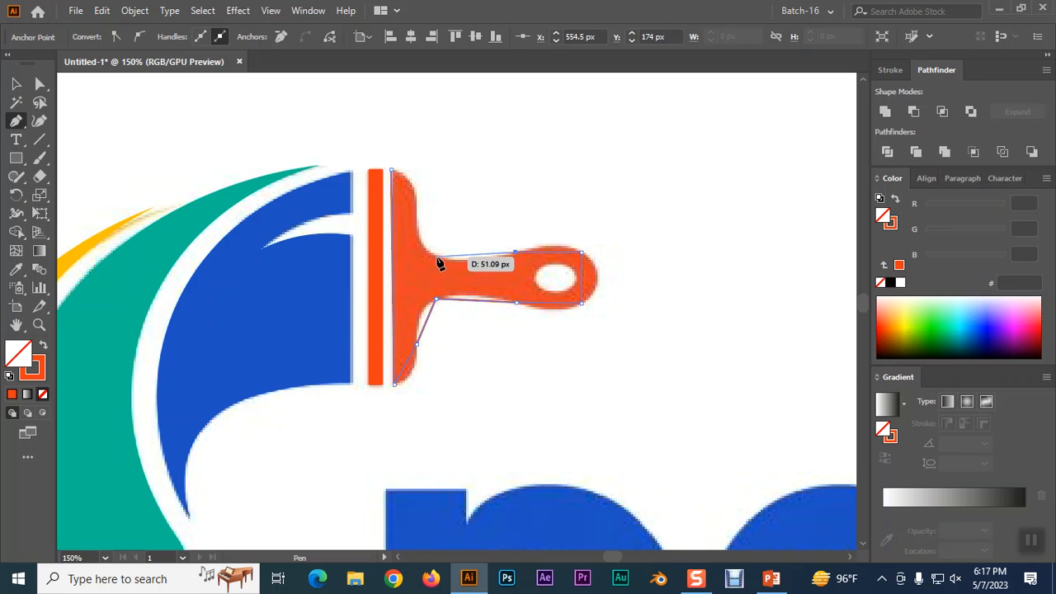
click(438, 257)
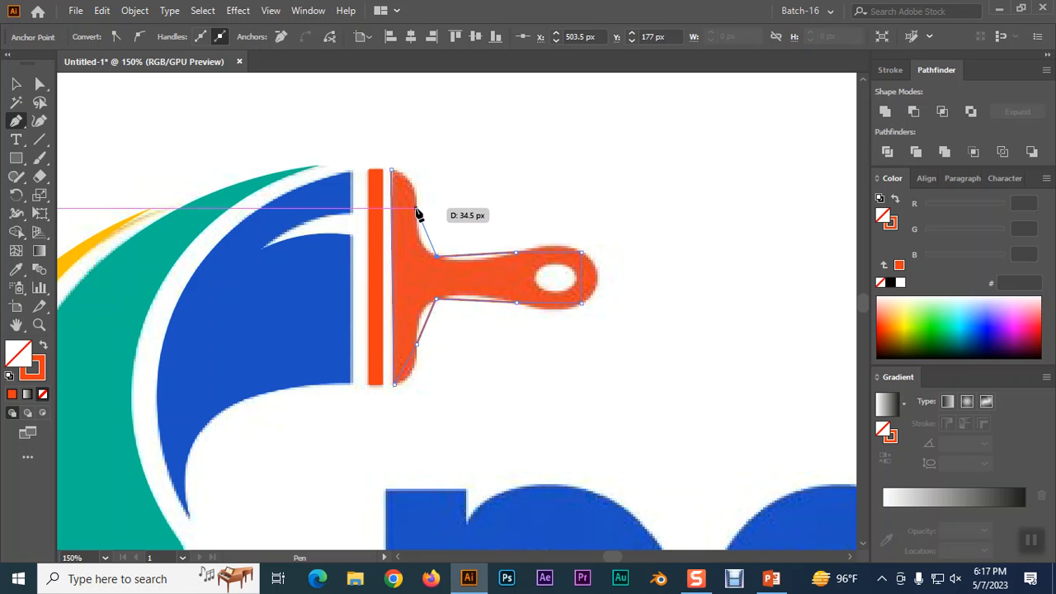
click(417, 209)
click(393, 170)
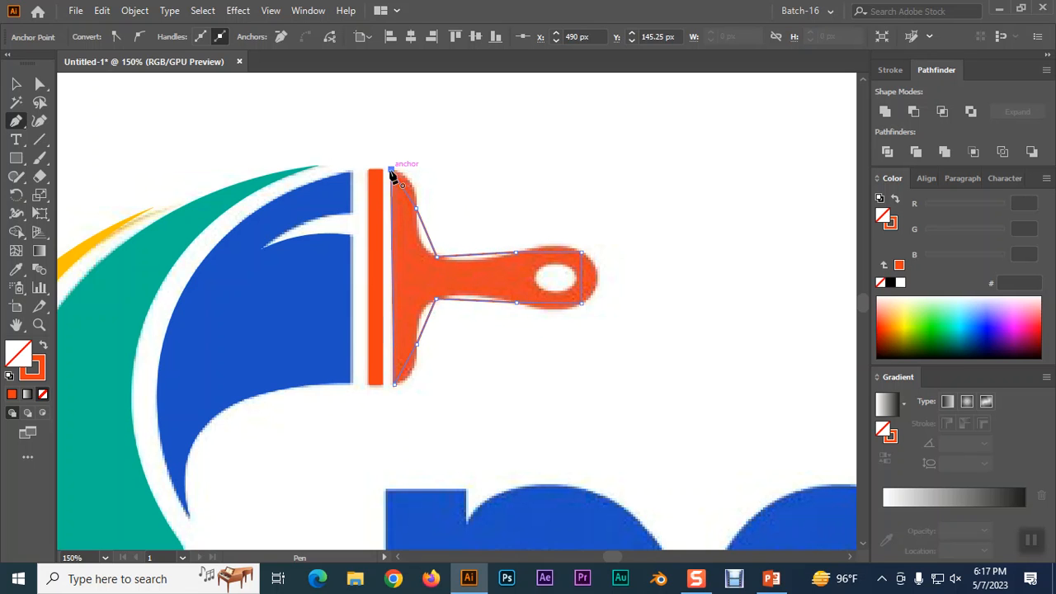
- Bend the handle path's upper shoulder, neck and rounded end with the Curvature tool to follow the reference
click(39, 122)
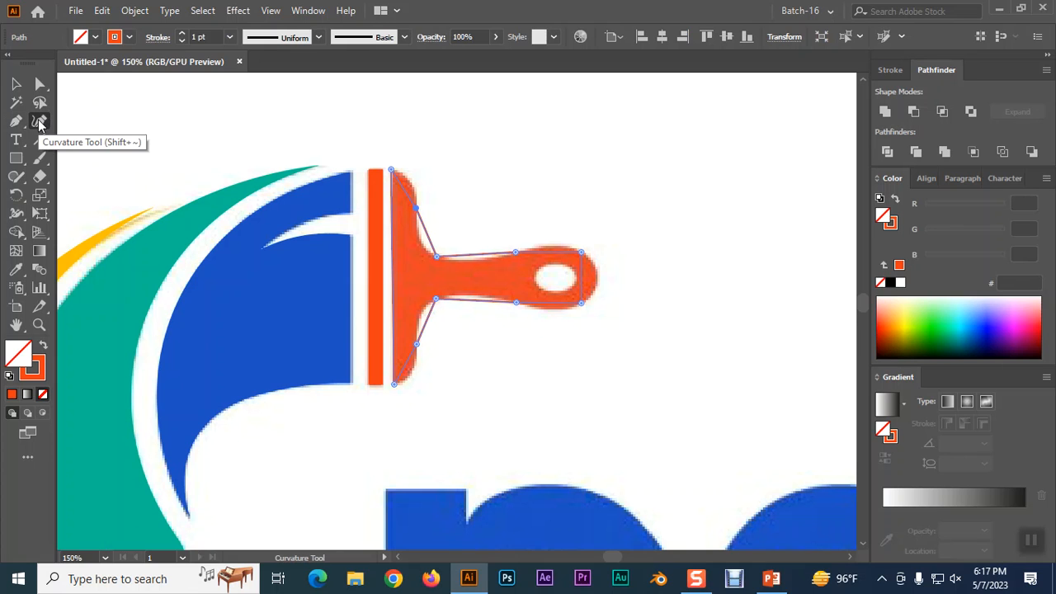
click(409, 180)
click(421, 231)
mouse_move(420, 237)
mouse_down()
mouse_move(427, 256)
mouse_move(422, 239)
mouse_up()
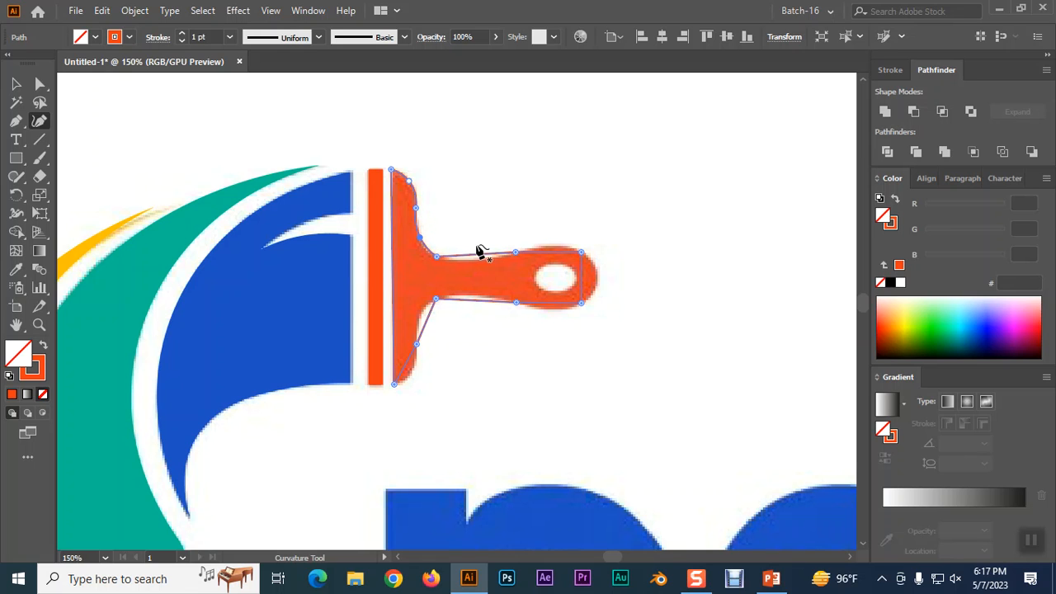
click(478, 255)
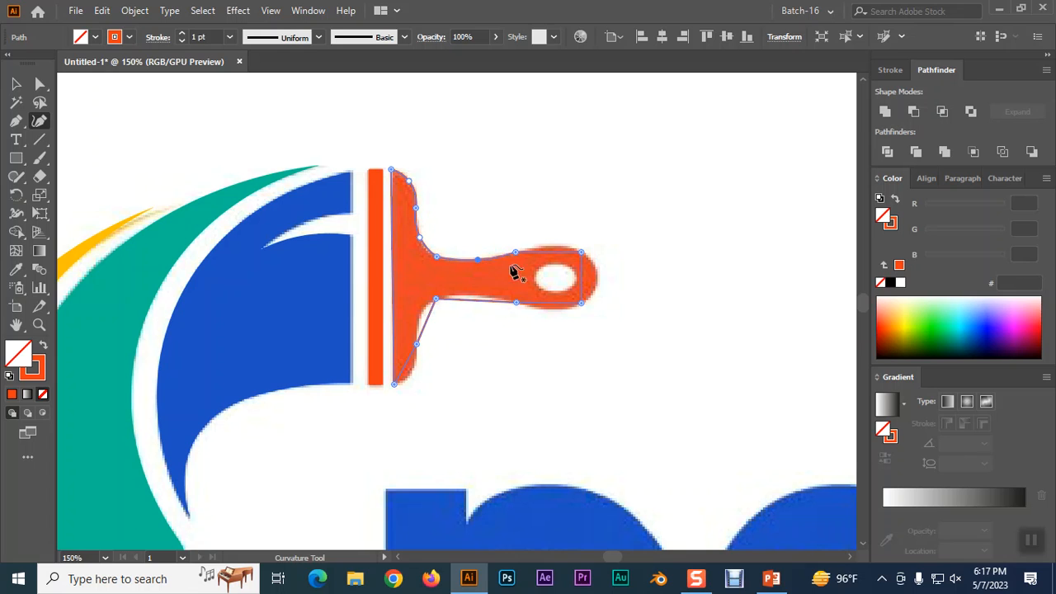
click(551, 244)
drag(555, 245, 553, 248)
click(594, 277)
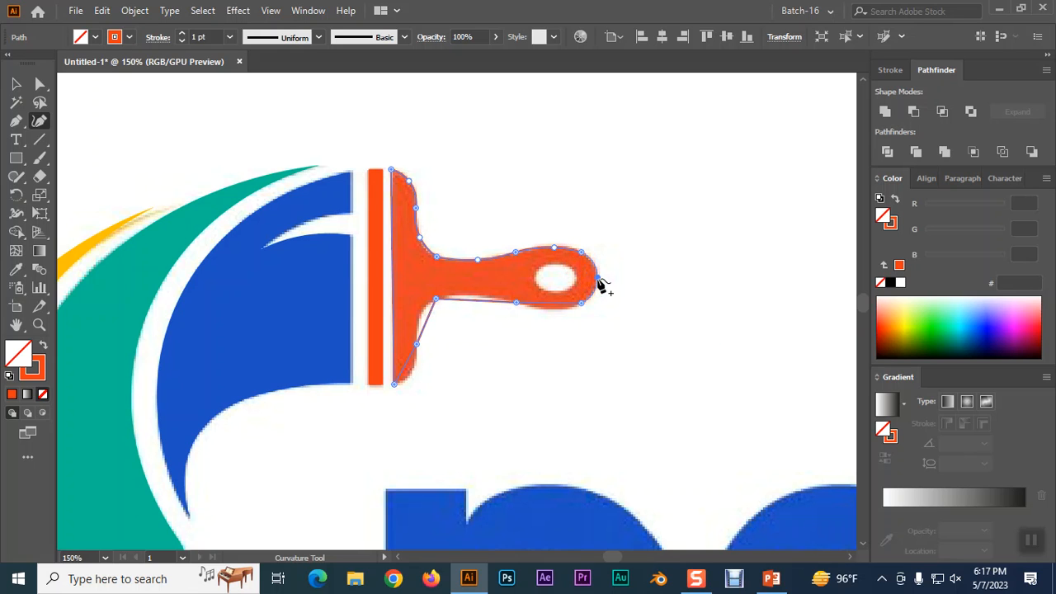
- Bend the handle path's lower edge and lower shoulder with the Curvature tool to match the reference
drag(552, 303, 553, 317)
drag(483, 301, 474, 295)
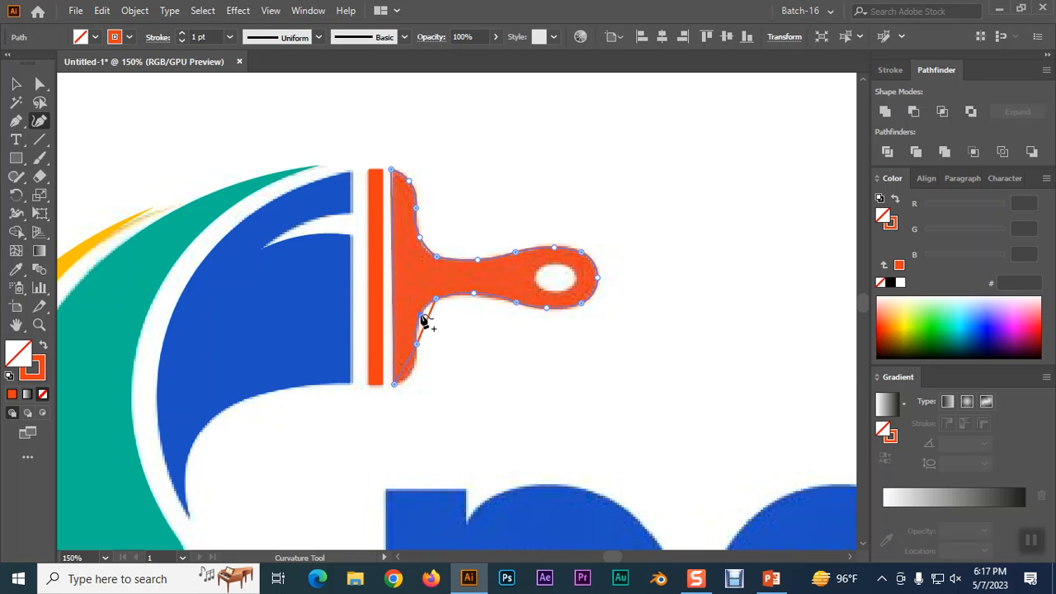
click(412, 365)
click(18, 84)
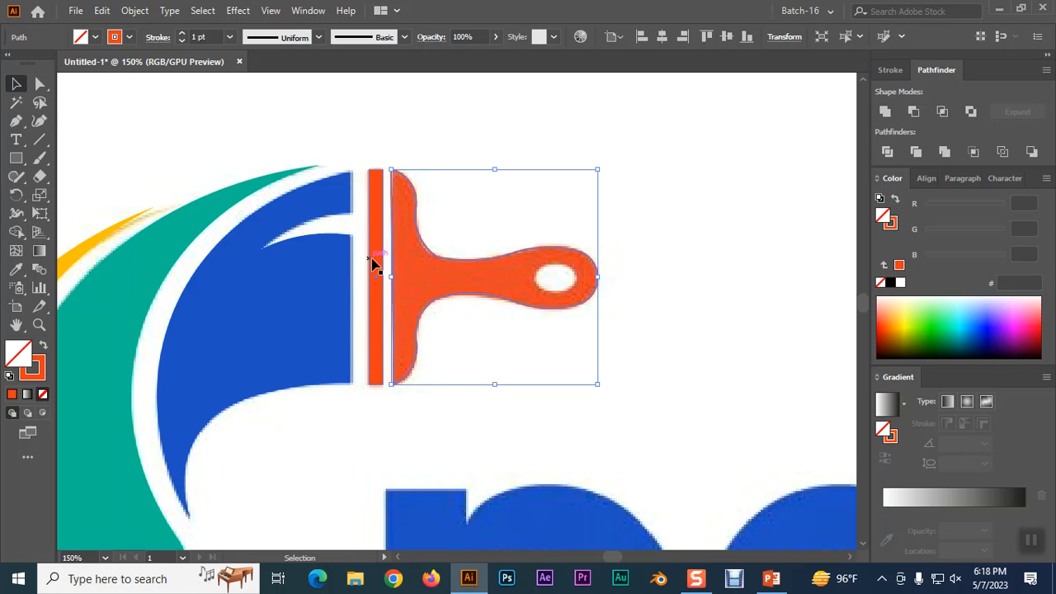
click(39, 84)
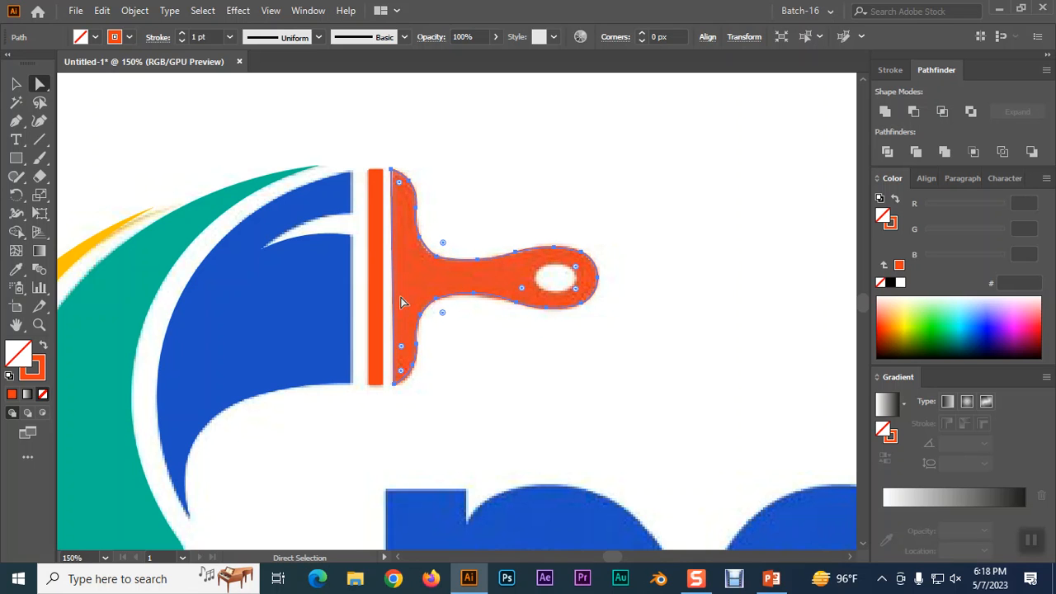
click(16, 84)
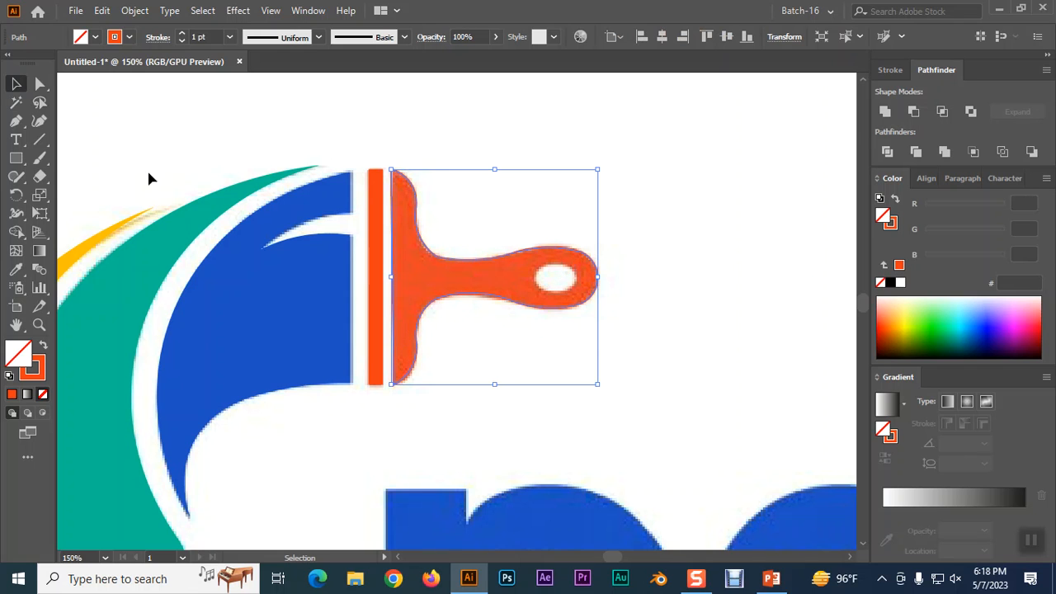
- Draw an ellipse over the hole in the brush handle and nudge it slightly left and down to fit the reference
click(59, 154)
click(17, 159)
drag(16, 159, 51, 197)
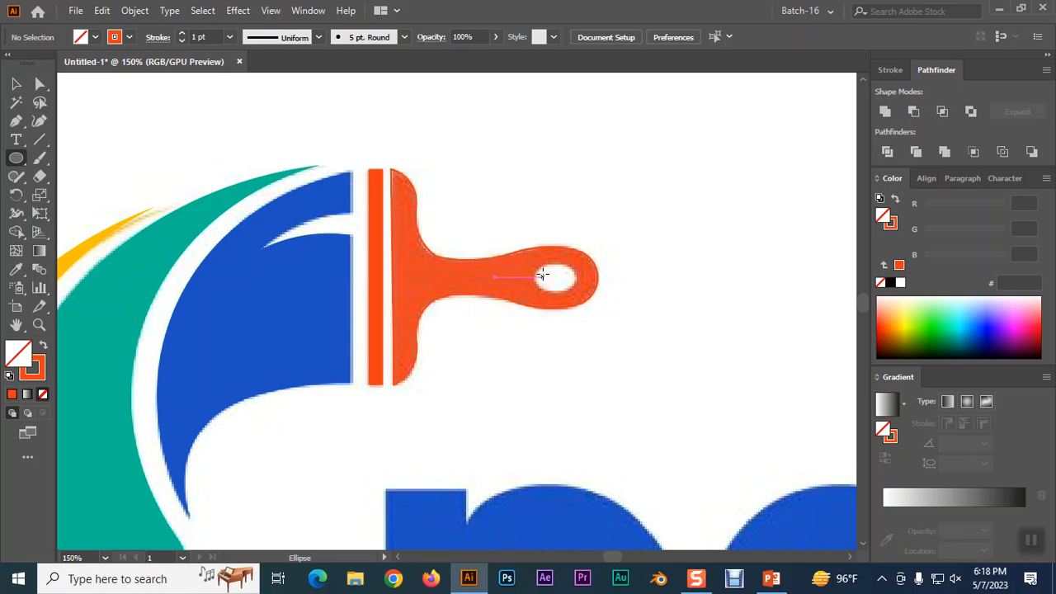
drag(542, 260, 577, 291)
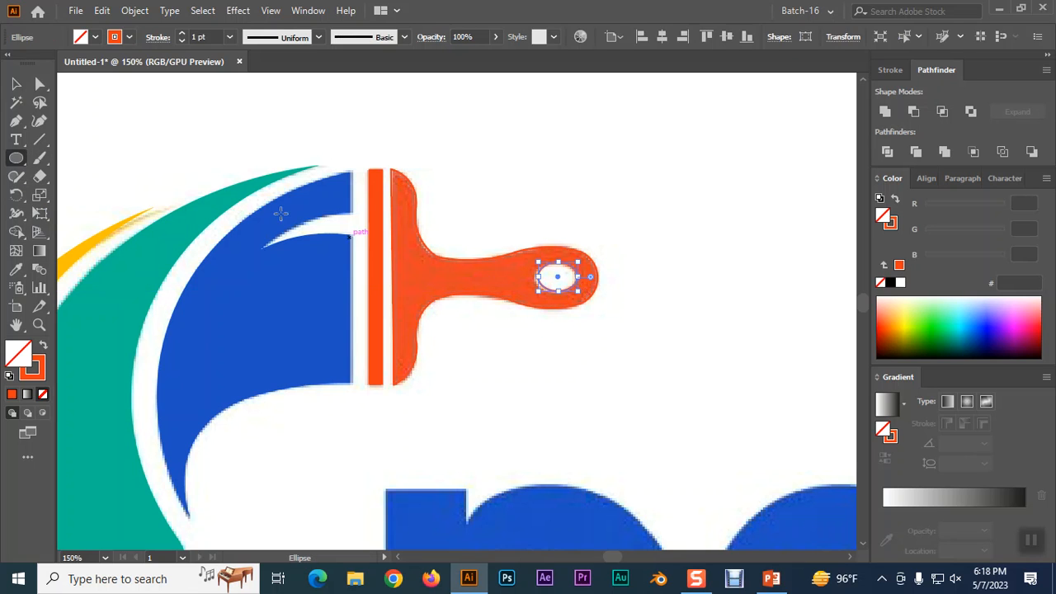
click(14, 84)
key(Left)
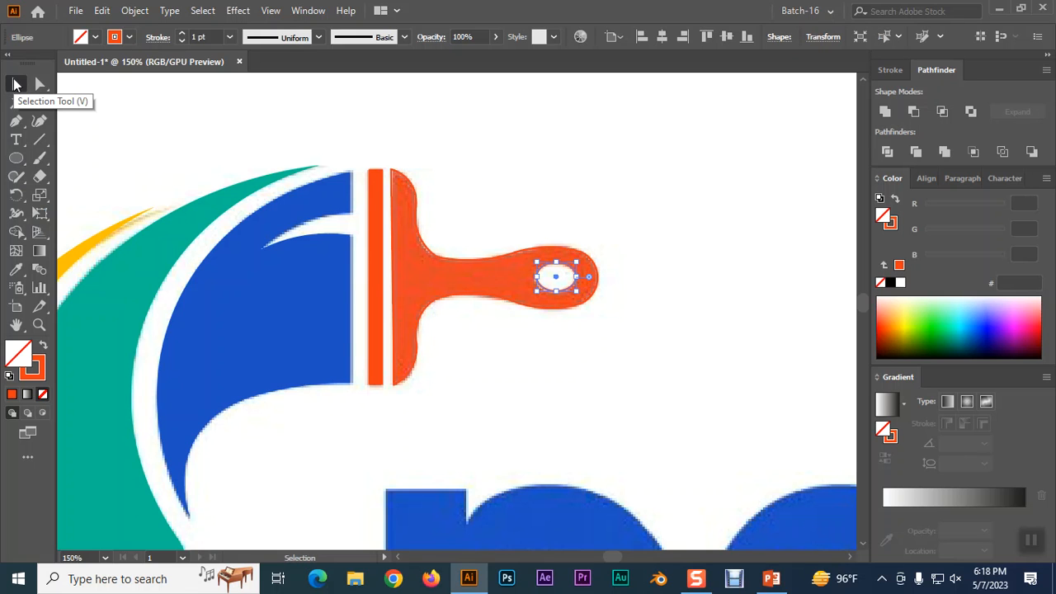
key(Left)
key(Right)
key(Down)
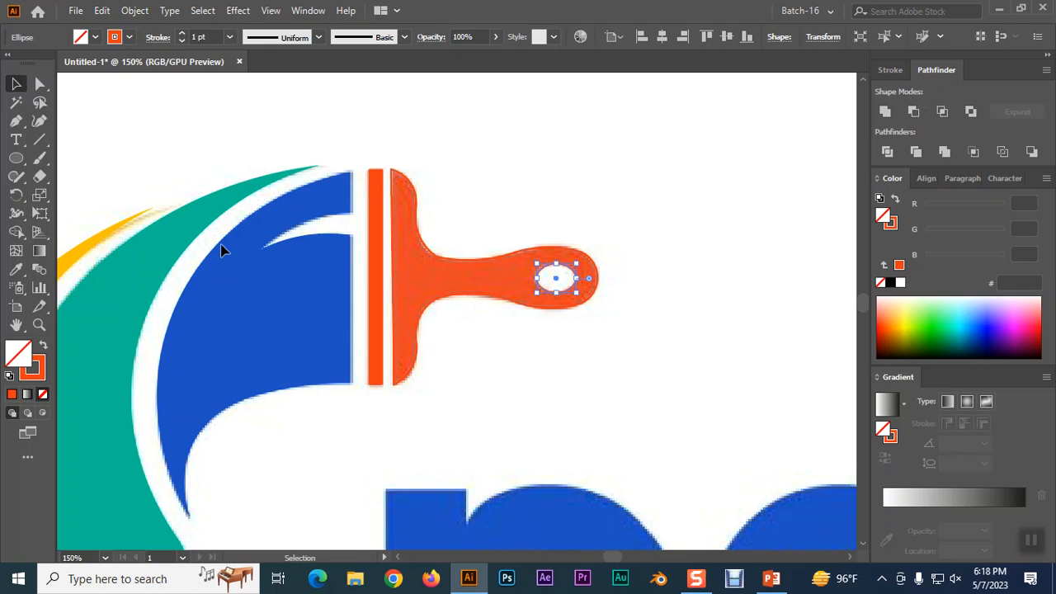
- Swap the handle outline's orange stroke to its fill, and give the hole ellipse a light blue 00C6F2 fill with no stroke
shift+click(483, 297)
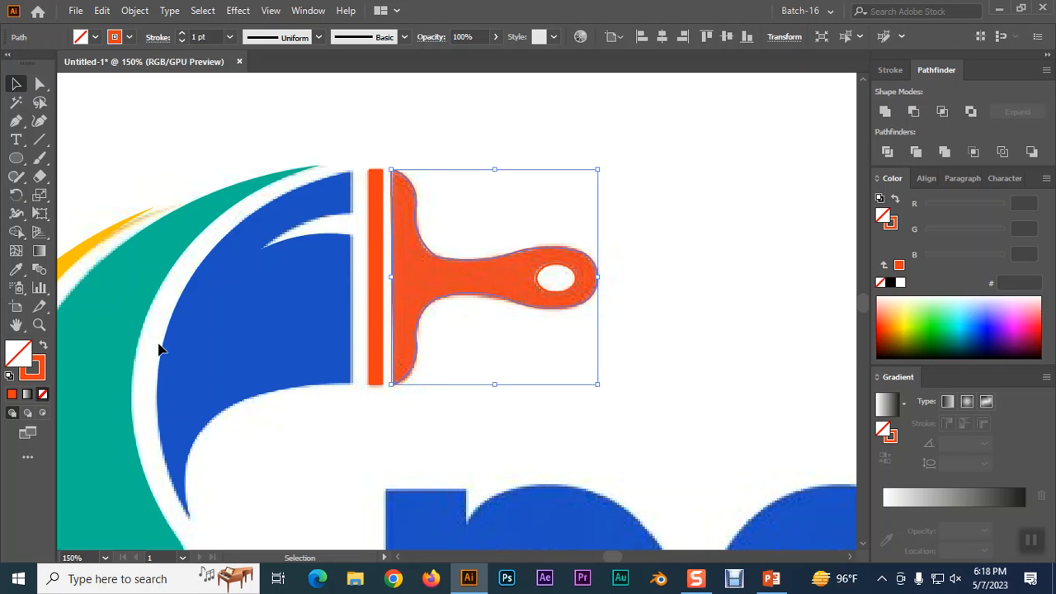
click(42, 348)
click(555, 295)
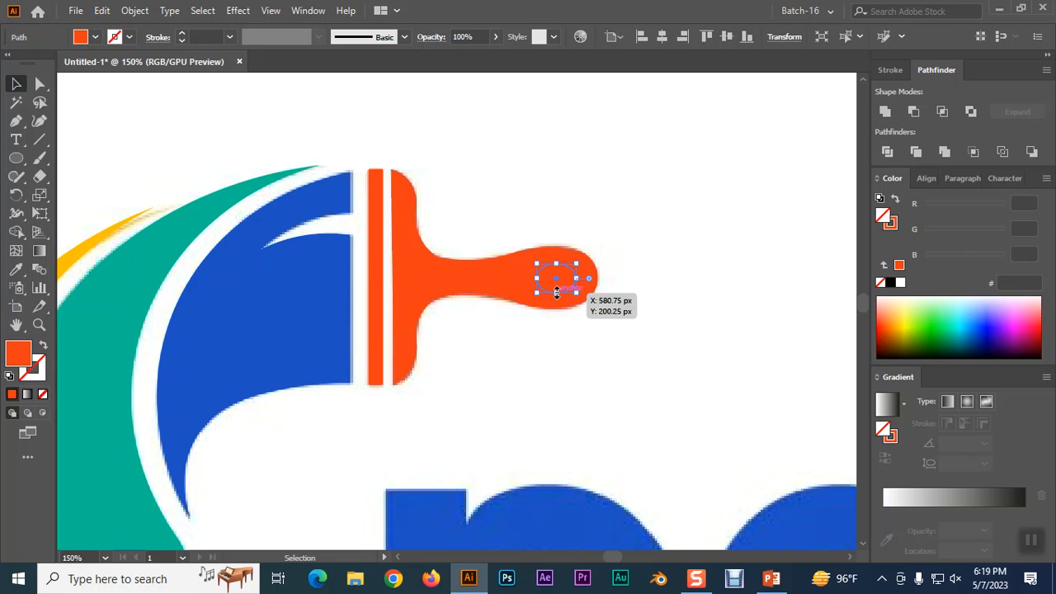
key(shift+x)
click(975, 324)
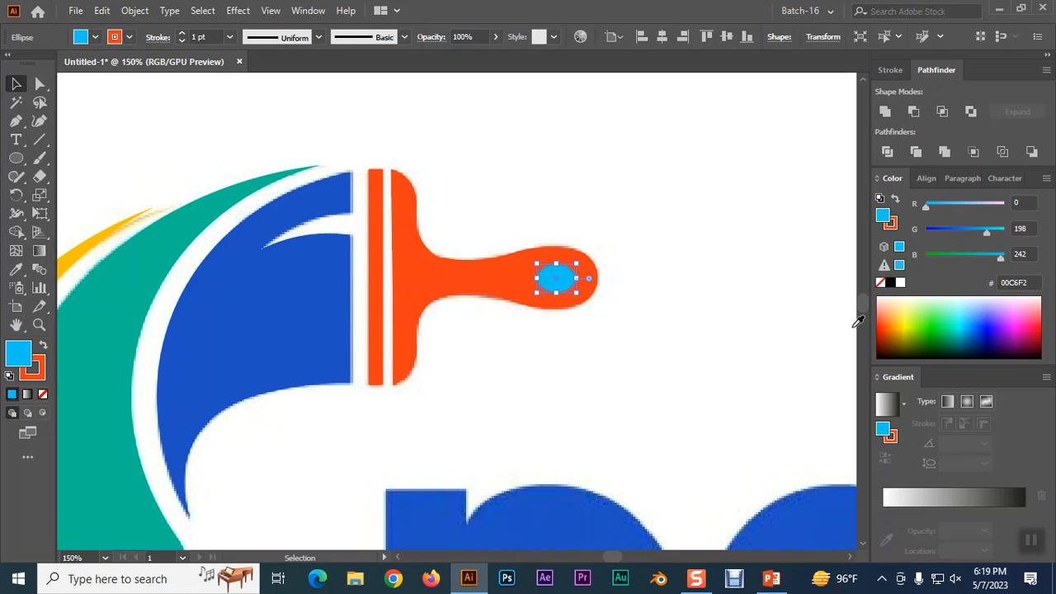
click(35, 369)
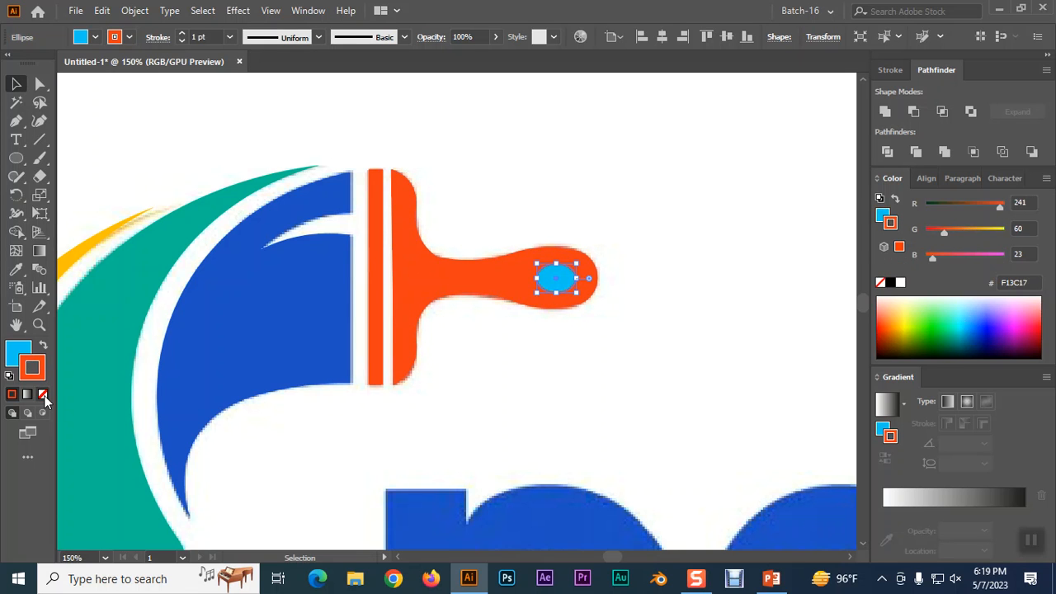
click(43, 393)
click(23, 348)
- Divide the brush handle and the hole ellipse with the Pathfinder, and ungroup the resulting pieces
drag(484, 193, 552, 301)
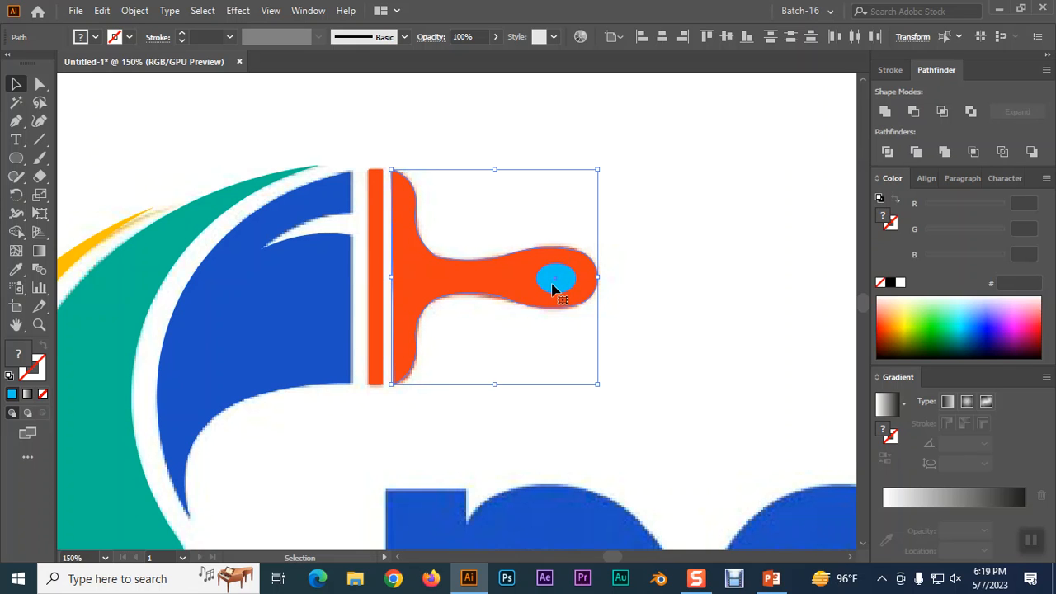
click(887, 154)
right_click(510, 274)
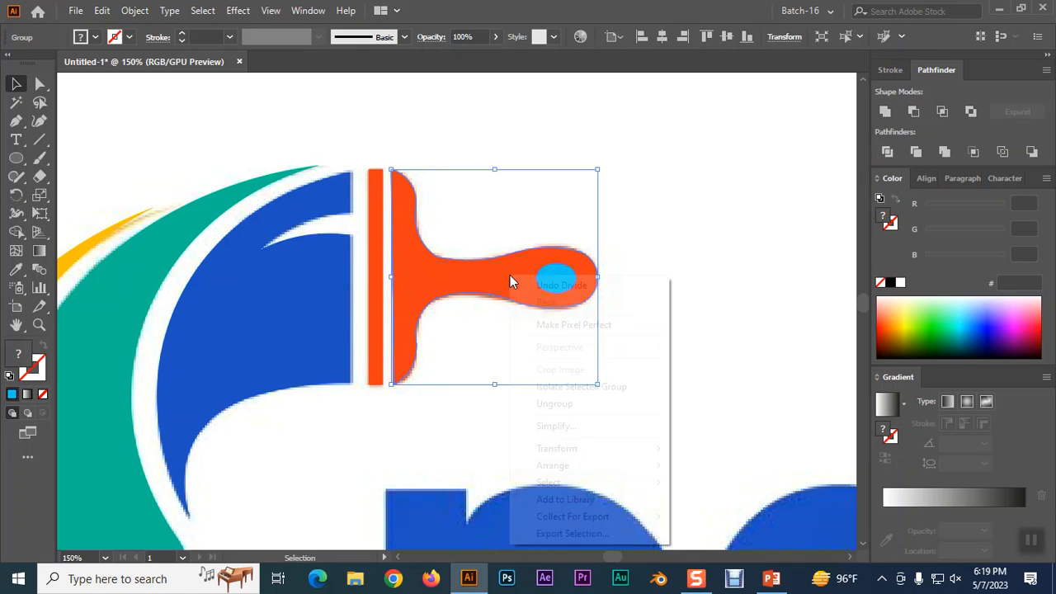
click(518, 404)
- Delete the light blue ellipse piece to cut the hole out of the brush handle
click(658, 351)
click(563, 283)
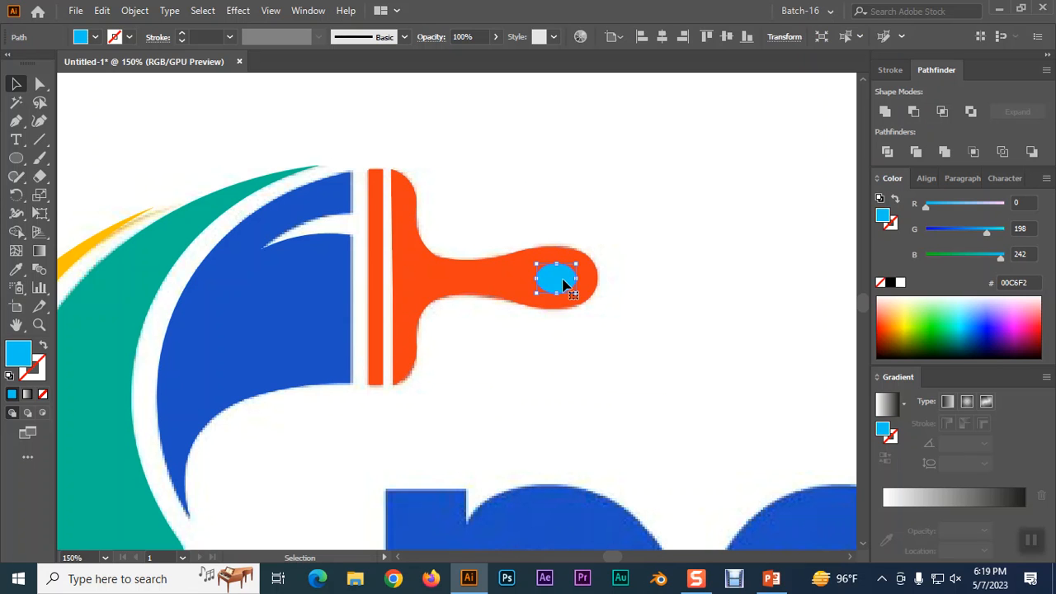
key(Delete)
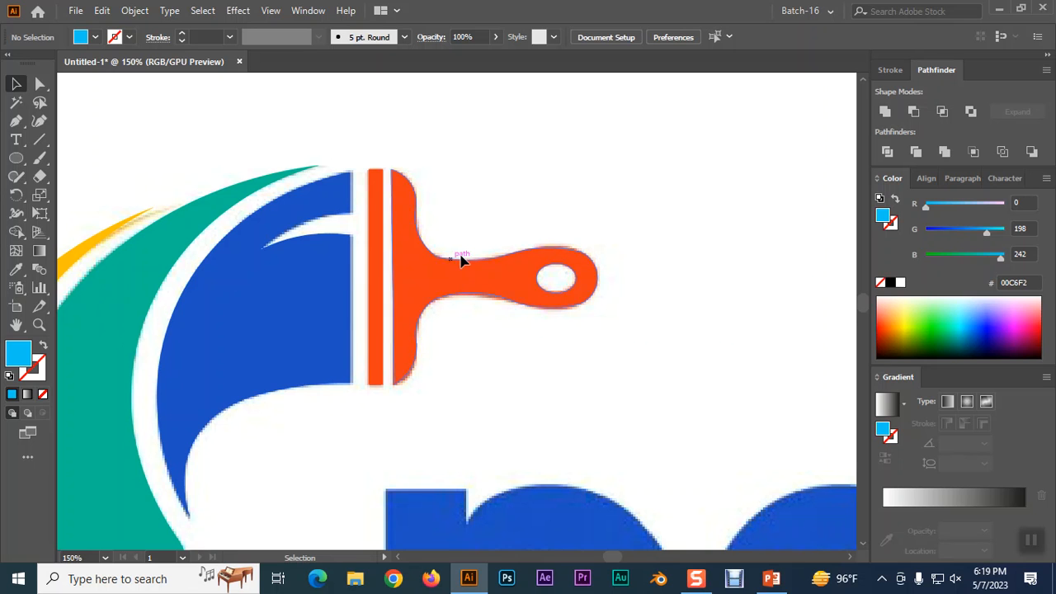
scroll(460, 255, down, 2)
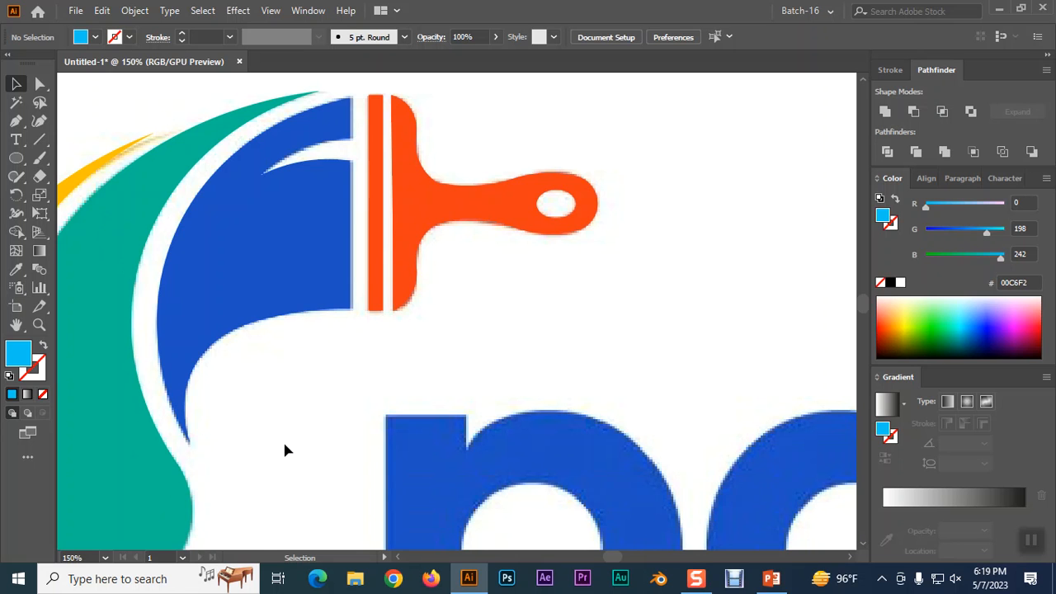
- Convert the black "painting" text over the reference to outlines and ungroup it into separate letters
scroll(285, 437, down, 5)
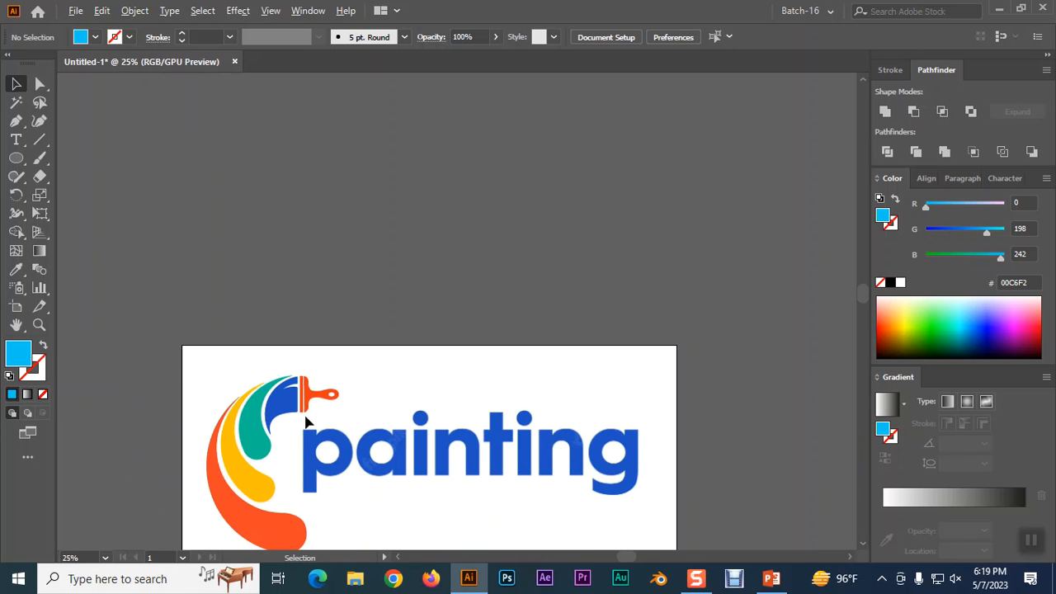
scroll(389, 350, down, 2)
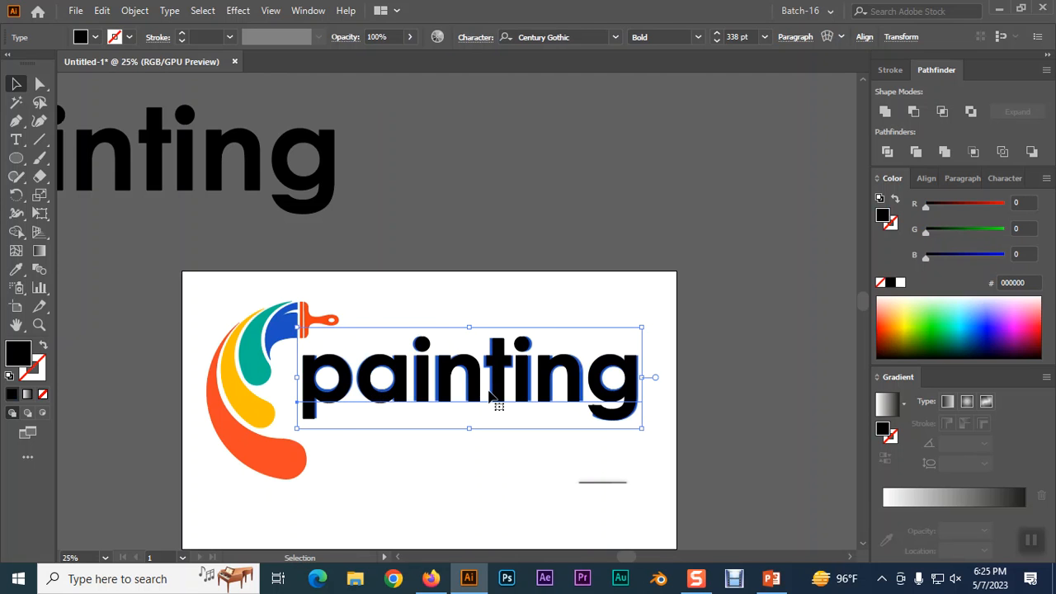
right_click(489, 396)
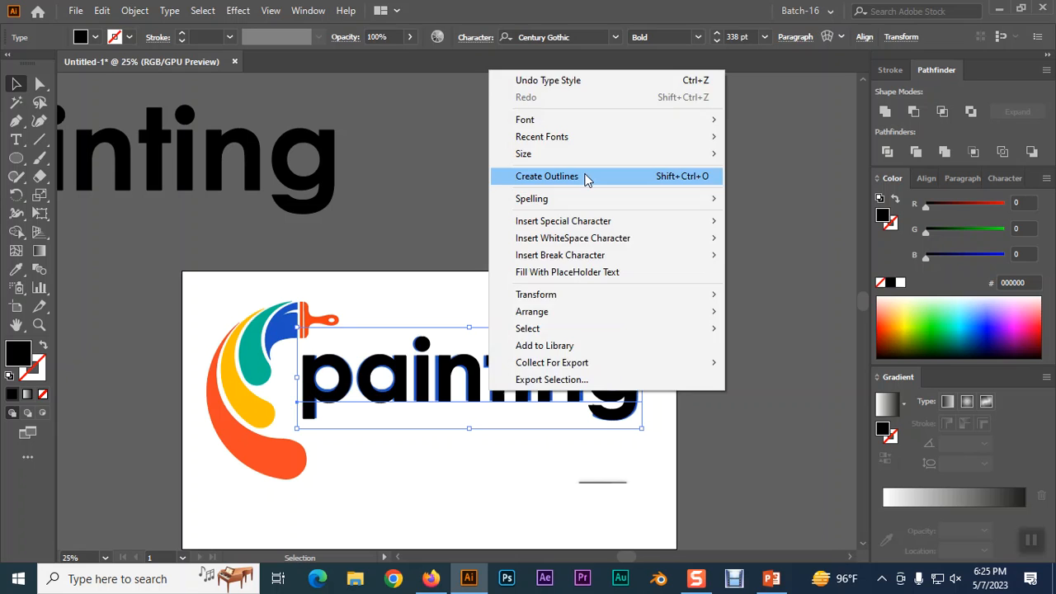
click(587, 180)
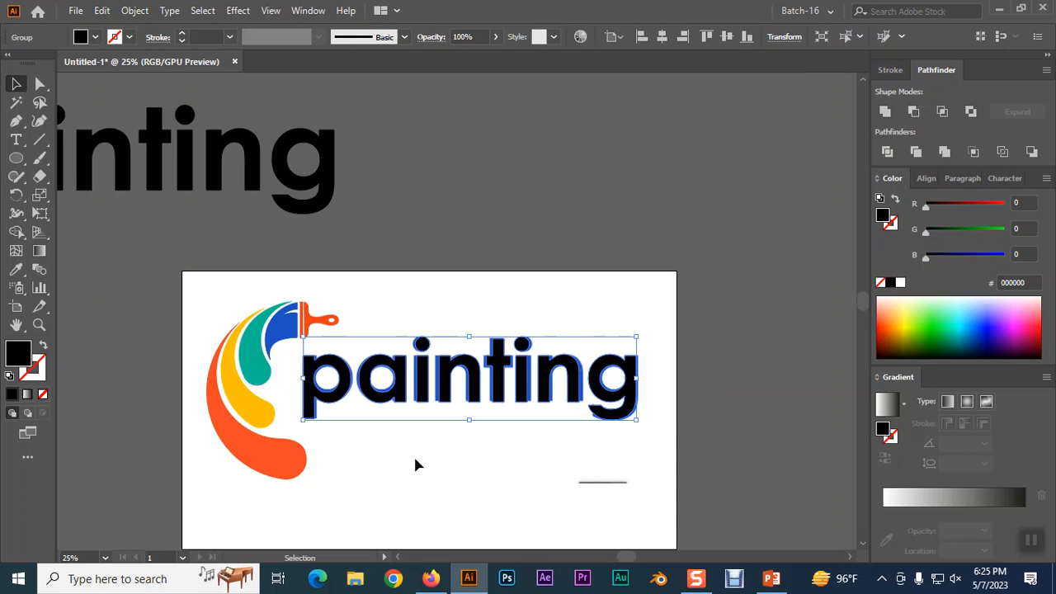
right_click(446, 404)
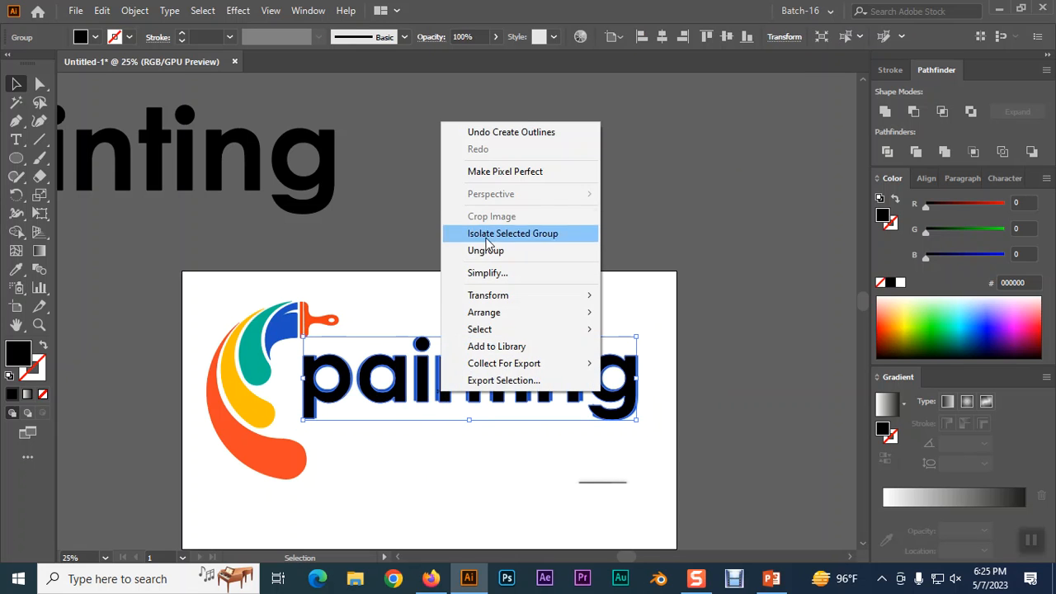
click(489, 250)
click(568, 224)
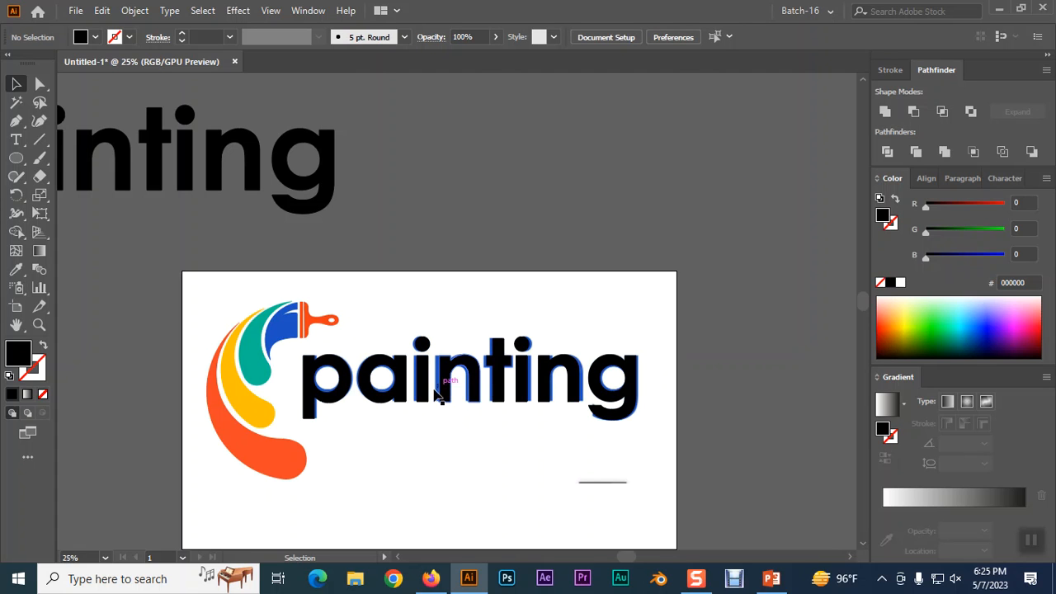
- Nudge the first "i" and the first "n" of the outlined word slightly left to fit the reference letters
click(427, 396)
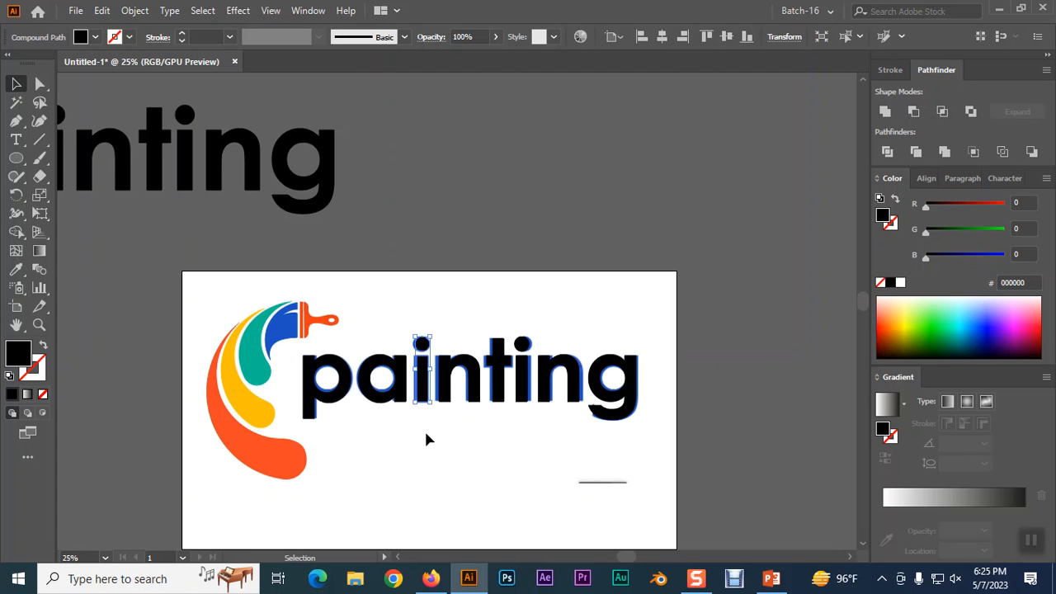
key(Left)
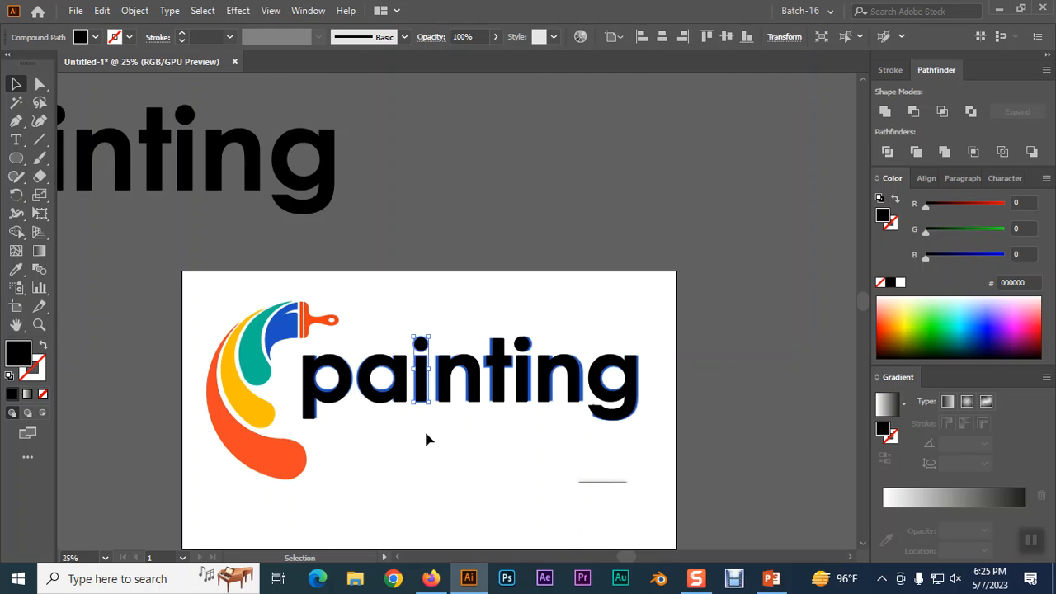
click(426, 439)
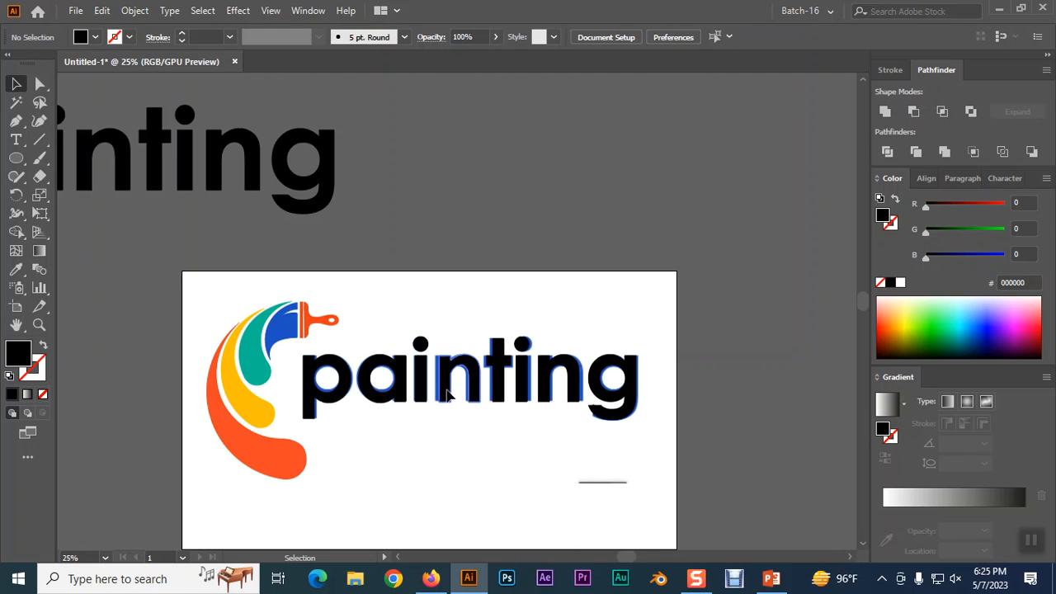
click(446, 387)
key(Left)
key(Left)
key(Left)
key(Left)
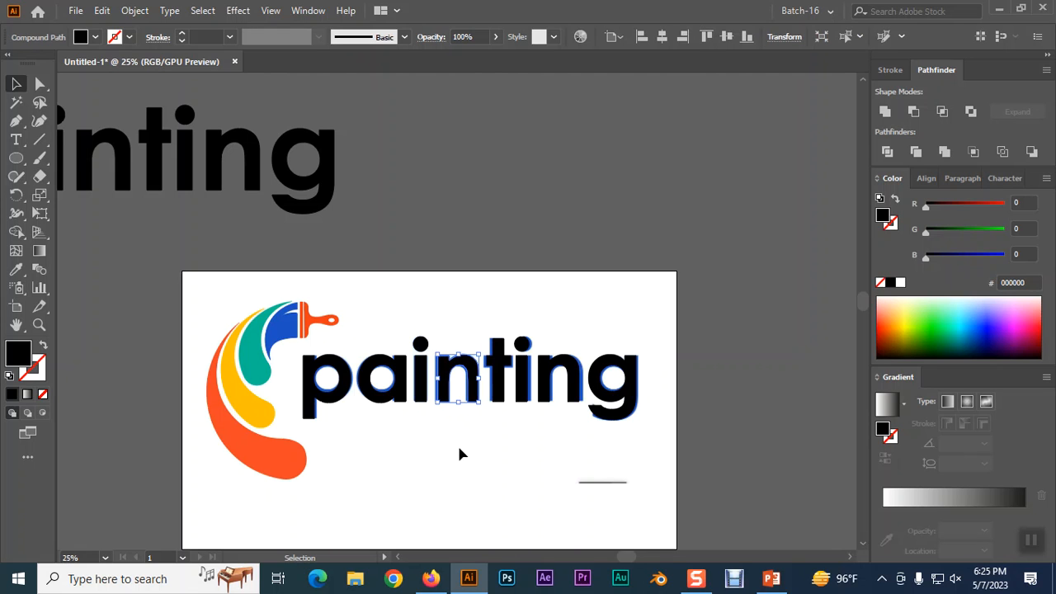
key(Left)
key(Left)
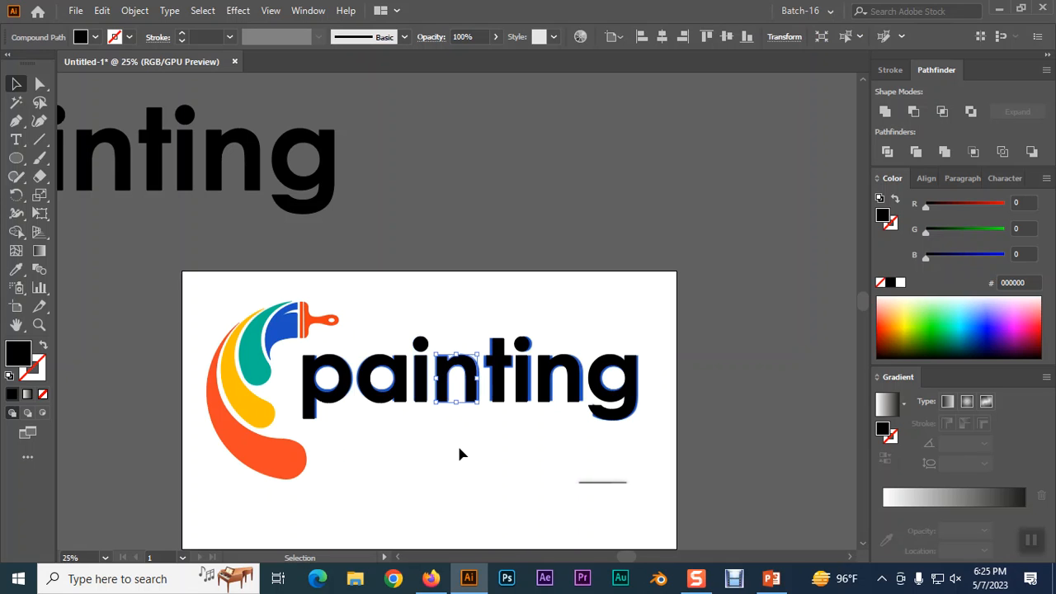
key(Right)
key(Right)
- Nudge the "t" of the outlined word slightly left over its reference letter
click(499, 396)
key(Left)
key(Left)
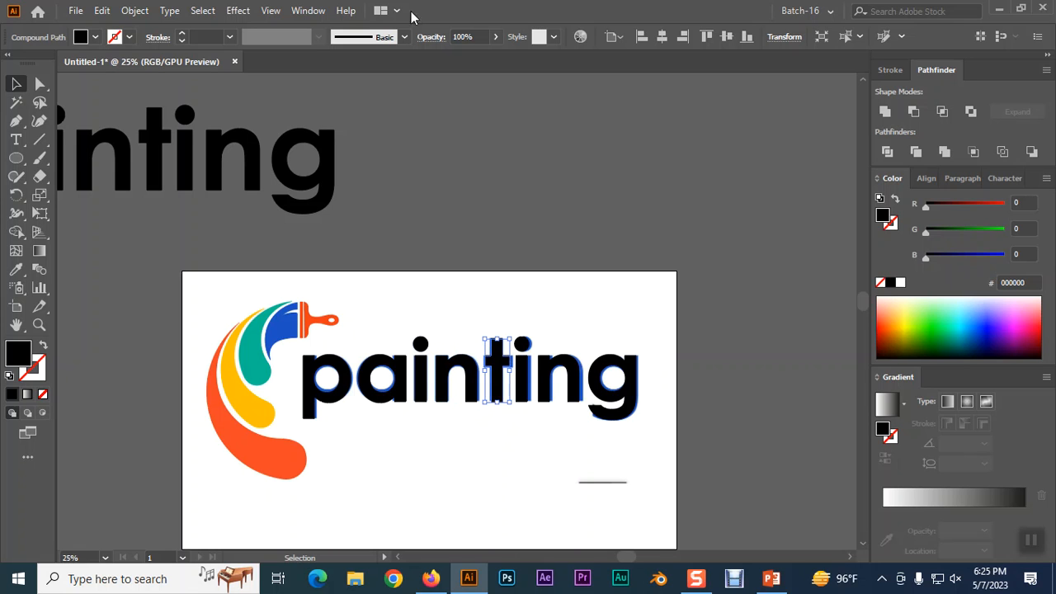
- Move the large spare "painting" text so it sits centered above the artboard, and convert it to outlines
drag(327, 180, 709, 199)
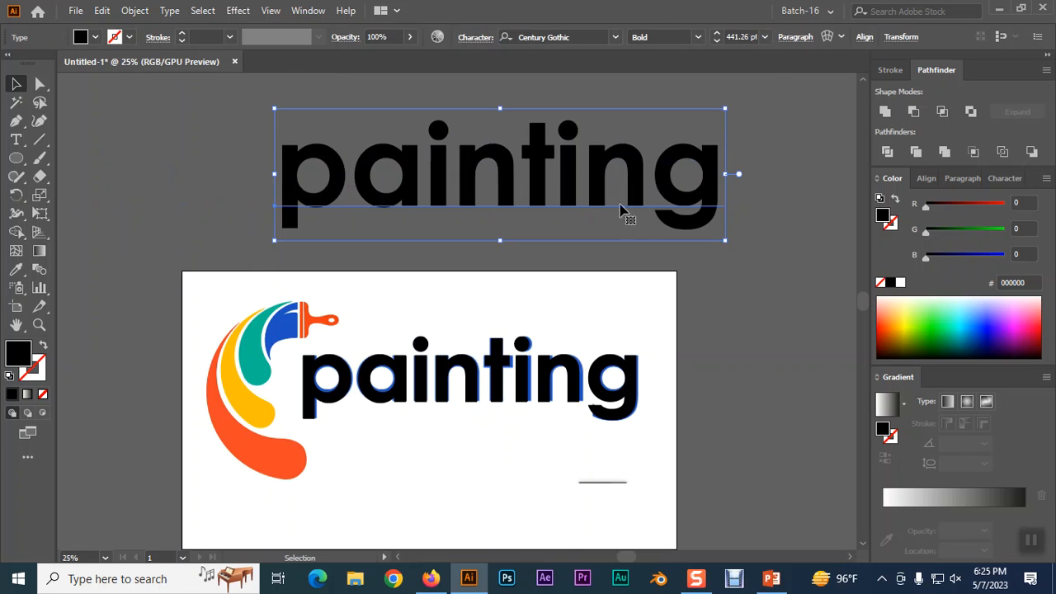
right_click(540, 182)
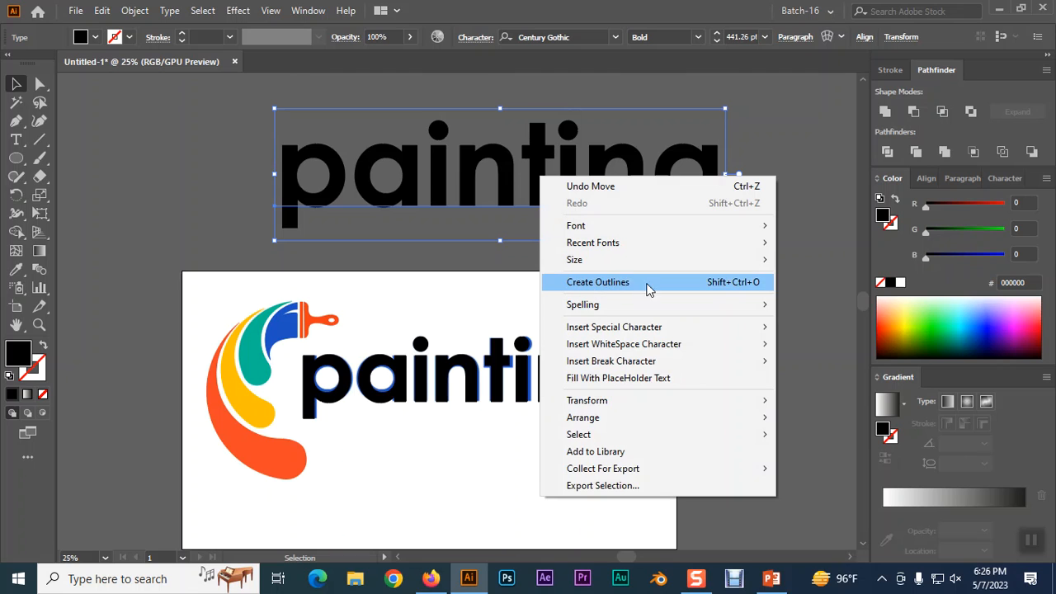
click(604, 282)
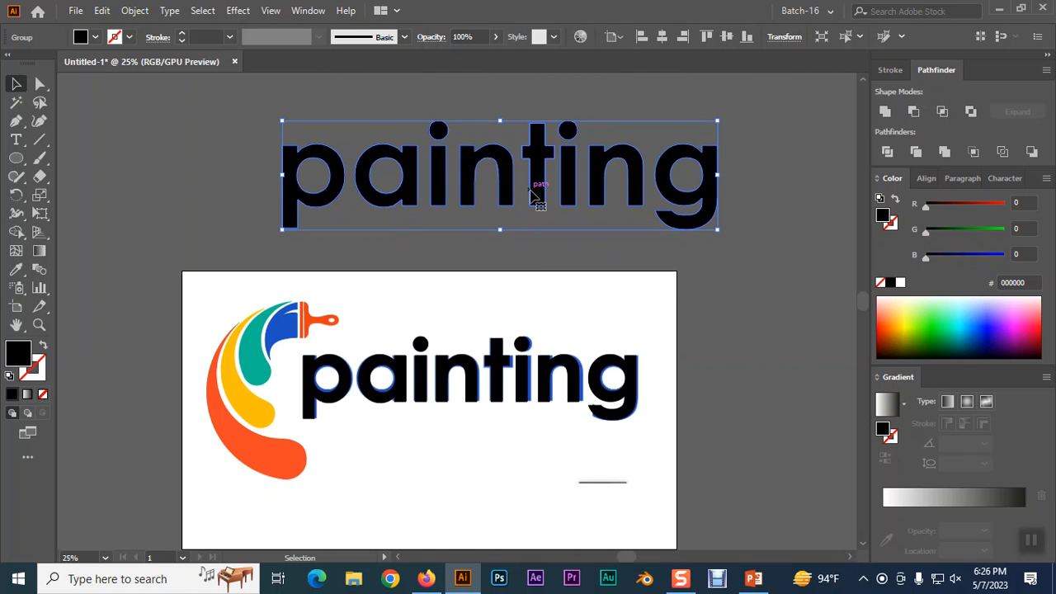
- Ungroup the spare outlined word above the artboard and select its letters one at a time
right_click(463, 193)
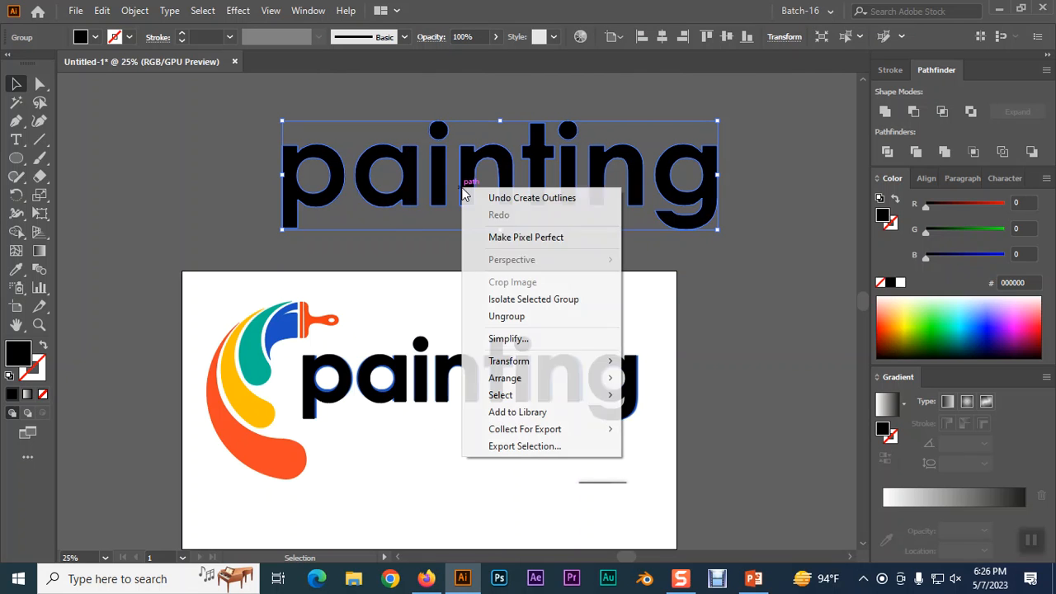
click(492, 325)
click(446, 252)
click(438, 191)
click(500, 179)
click(542, 179)
click(573, 179)
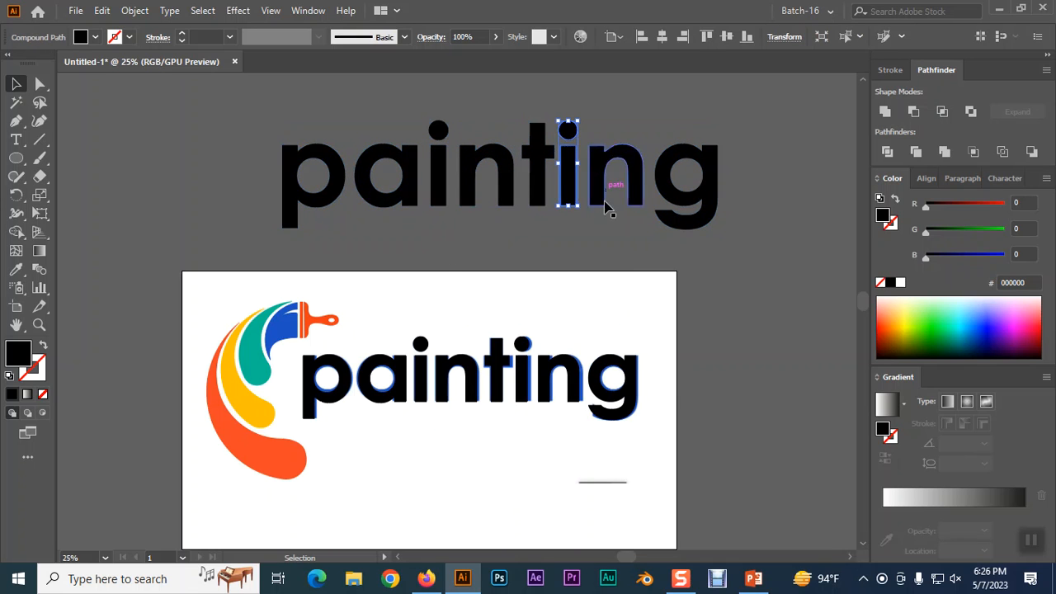
- Nudge the second "i" of the word on the artboard slightly right to match the reference
click(517, 373)
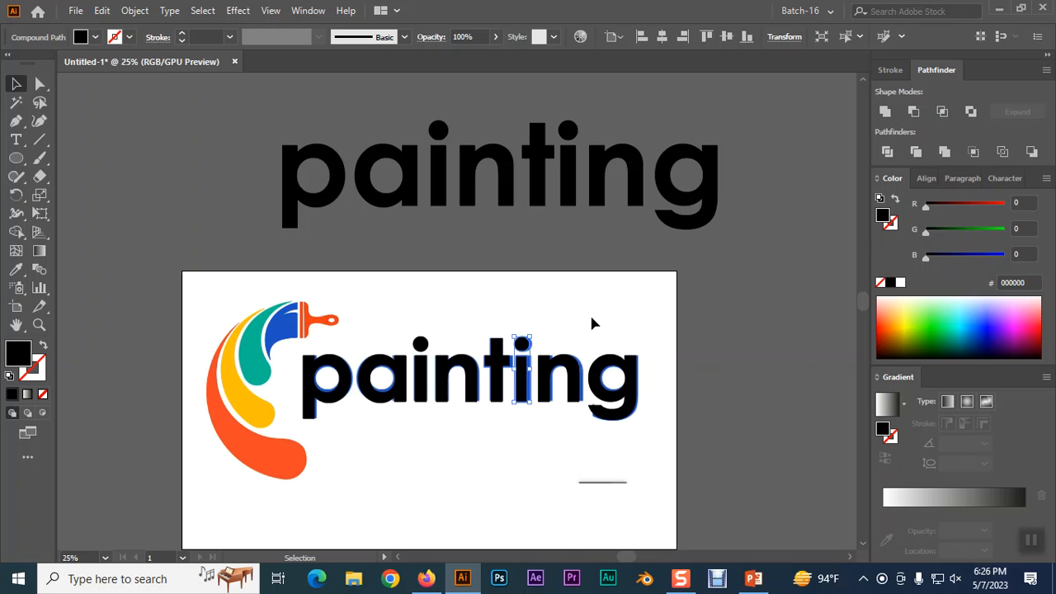
key(Right)
key(Right)
key(Right)
key(Right)
key(Right)
key(Right)
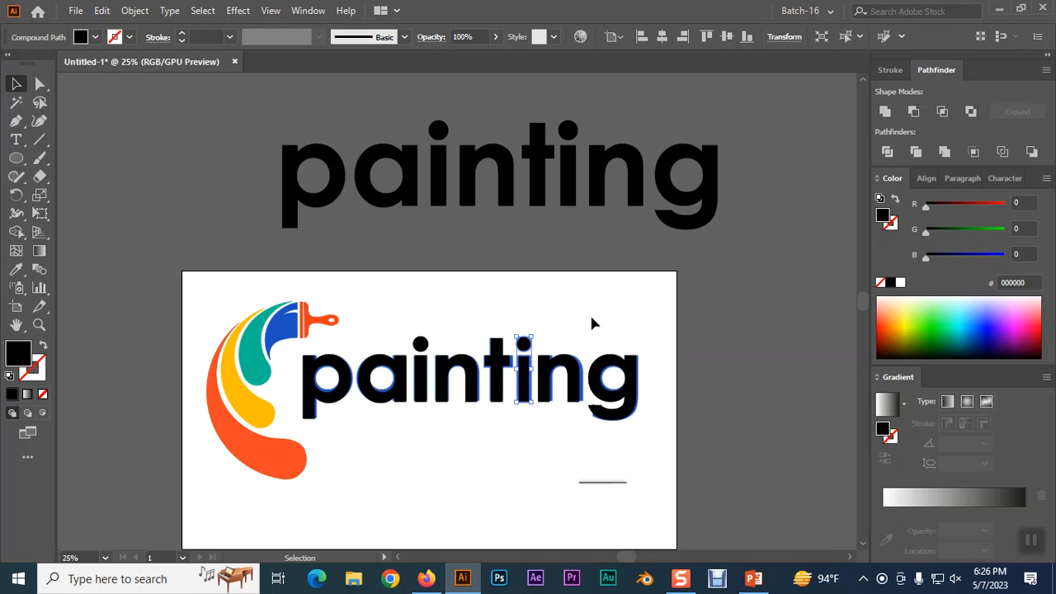
- Nudge the second "n" slightly right over its reference letter and clear the selection
click(575, 382)
key(Right)
key(Right)
key(Right)
key(Right)
key(Right)
key(Right)
key(Right)
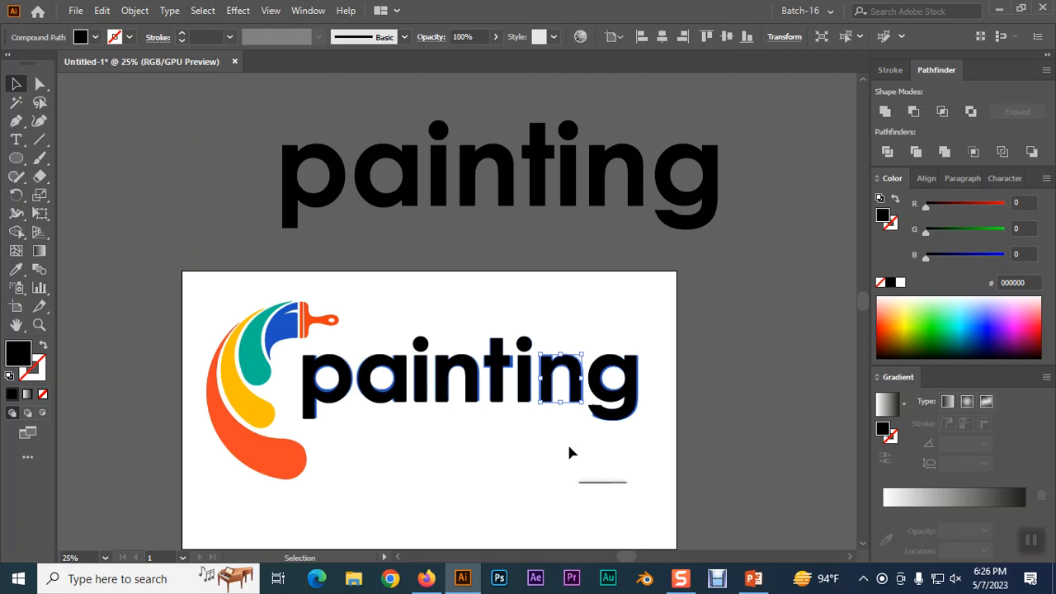
click(449, 456)
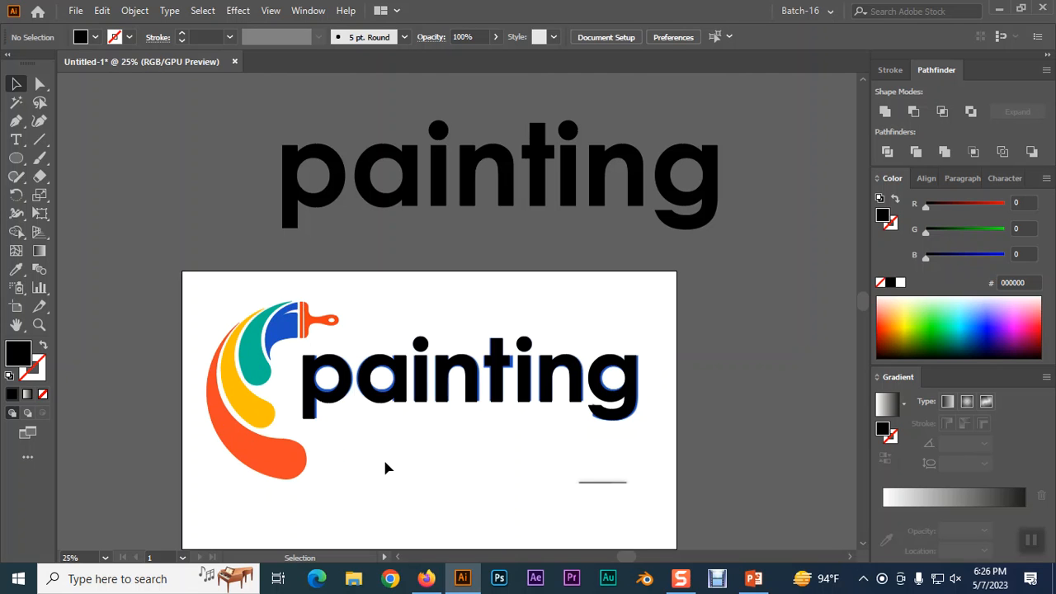
- Unlock the reference logo image, select it, and clear the selection
key(ctrl+alt)
key(ctrl+alt+a)
click(351, 491)
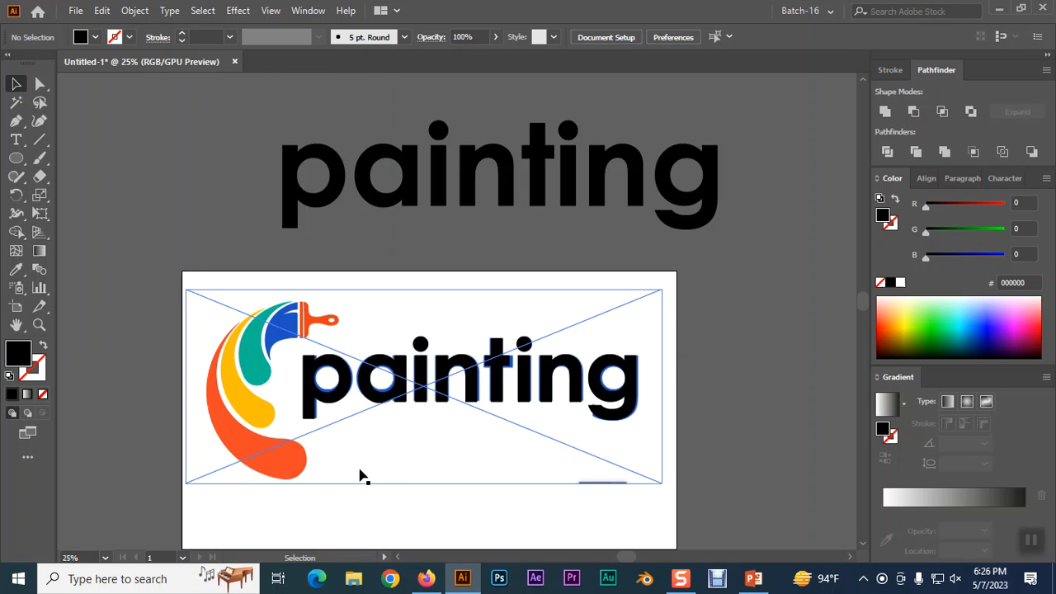
click(424, 472)
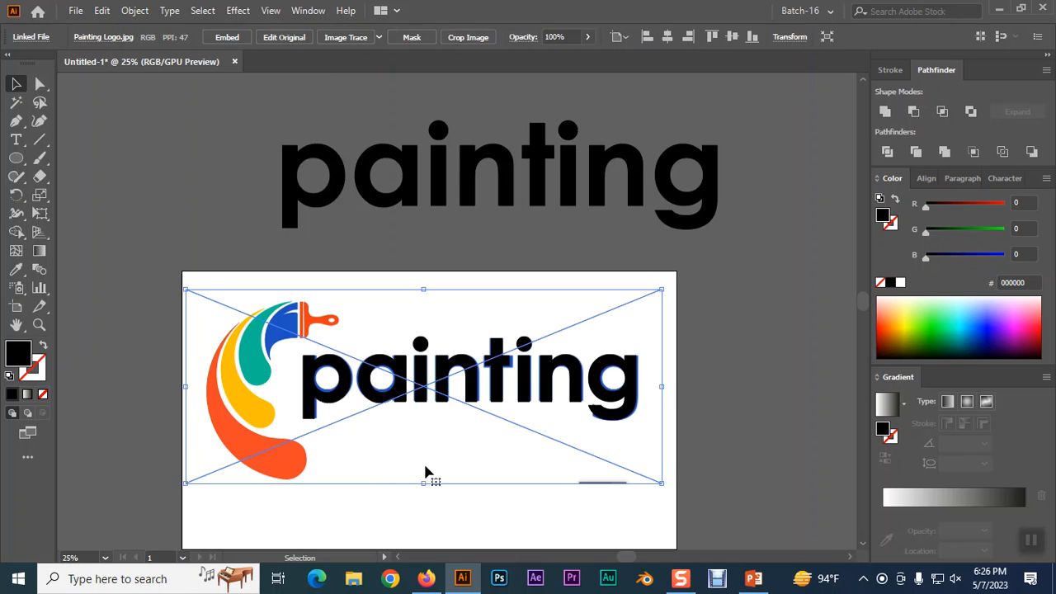
click(367, 504)
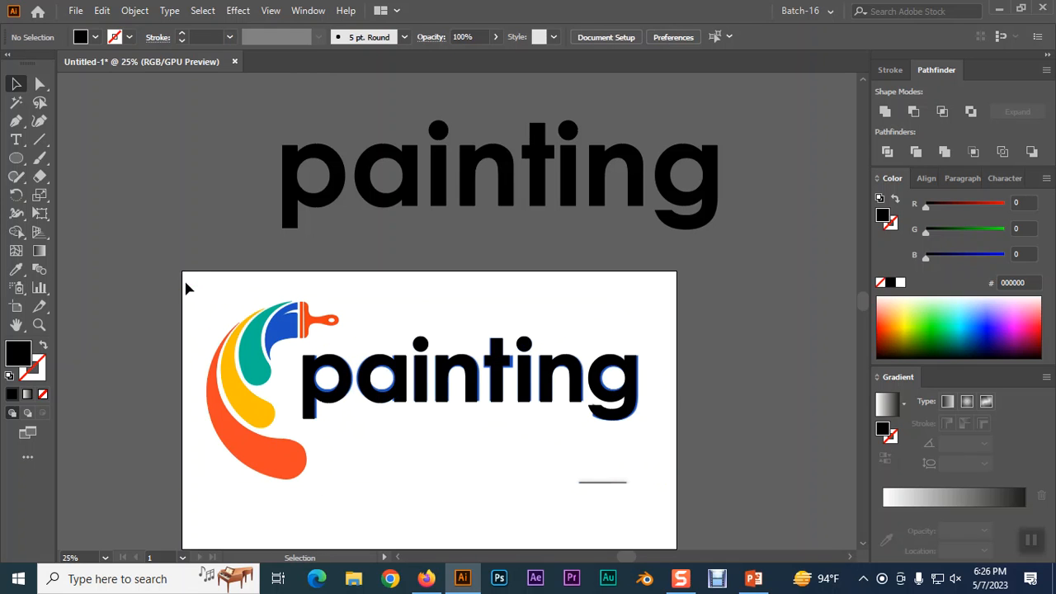
- Select the traced symbol and lettering together and move them down below the reference logo image
mouse_move(184, 281)
mouse_down()
mouse_move(378, 402)
mouse_move(651, 477)
mouse_up()
scroll(541, 452, down, 2)
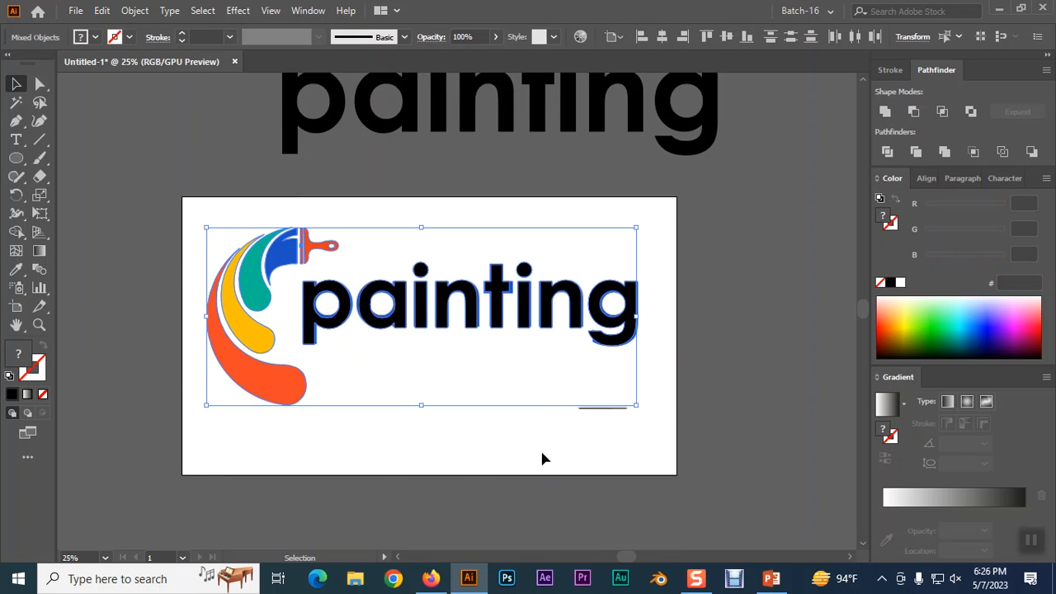
alt+drag(275, 384, 276, 507)
scroll(387, 390, down, 2)
mouse_move(283, 453)
mouse_down()
mouse_move(292, 467)
mouse_move(283, 508)
mouse_up()
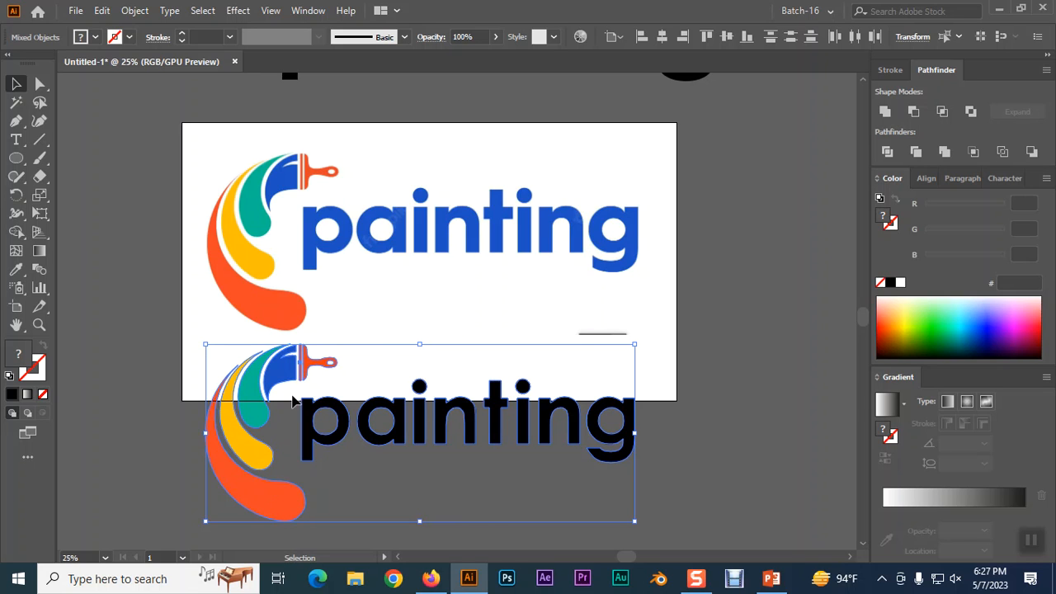
click(709, 427)
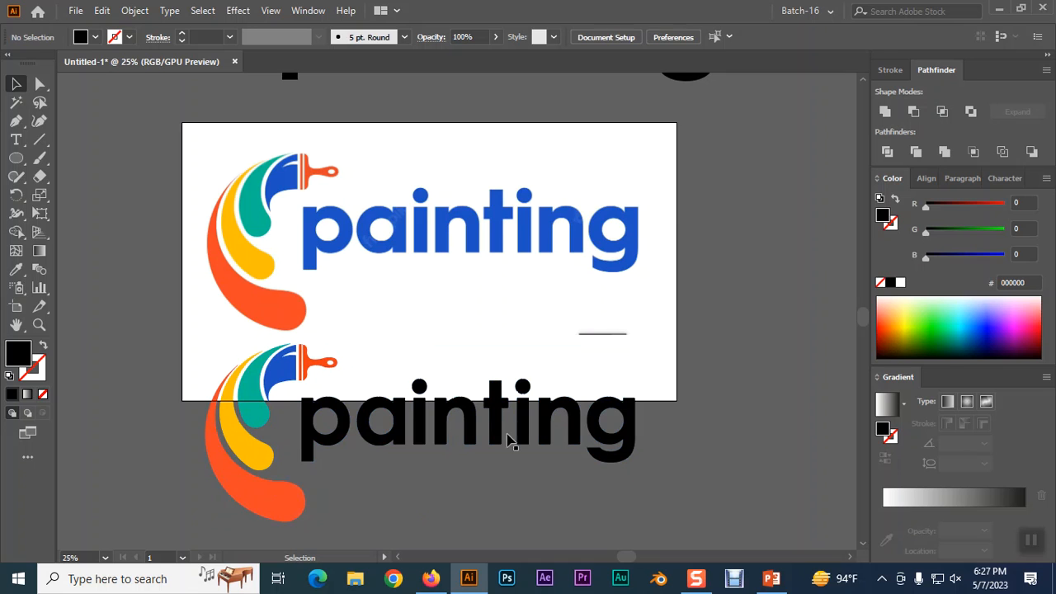
- Fill all the traced black letters with blue 1D50C3 sampled from the reference lettering using the Eyedropper
click(394, 436)
drag(288, 406, 644, 460)
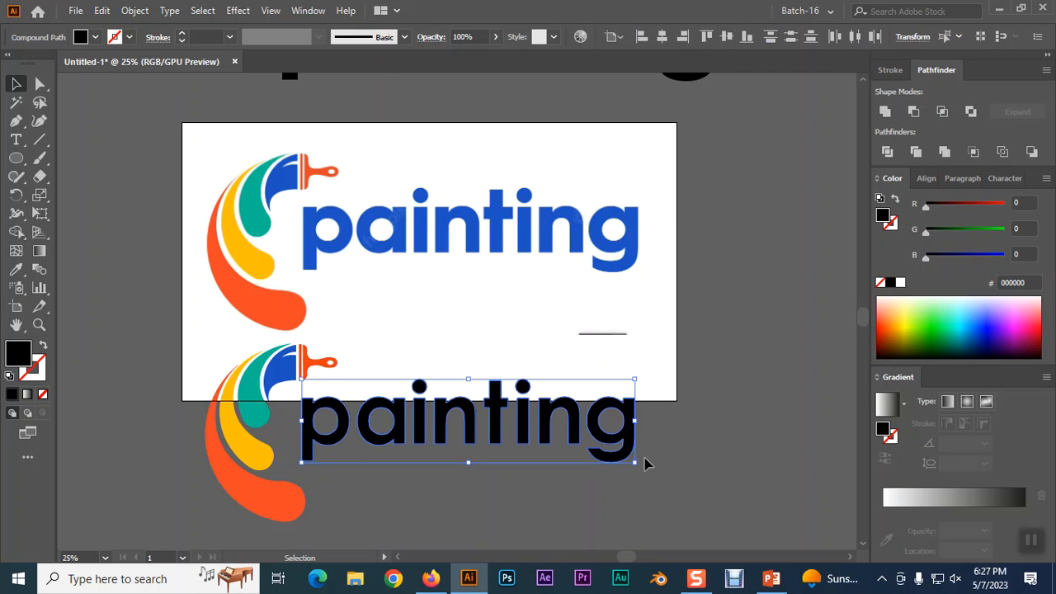
click(16, 269)
click(354, 229)
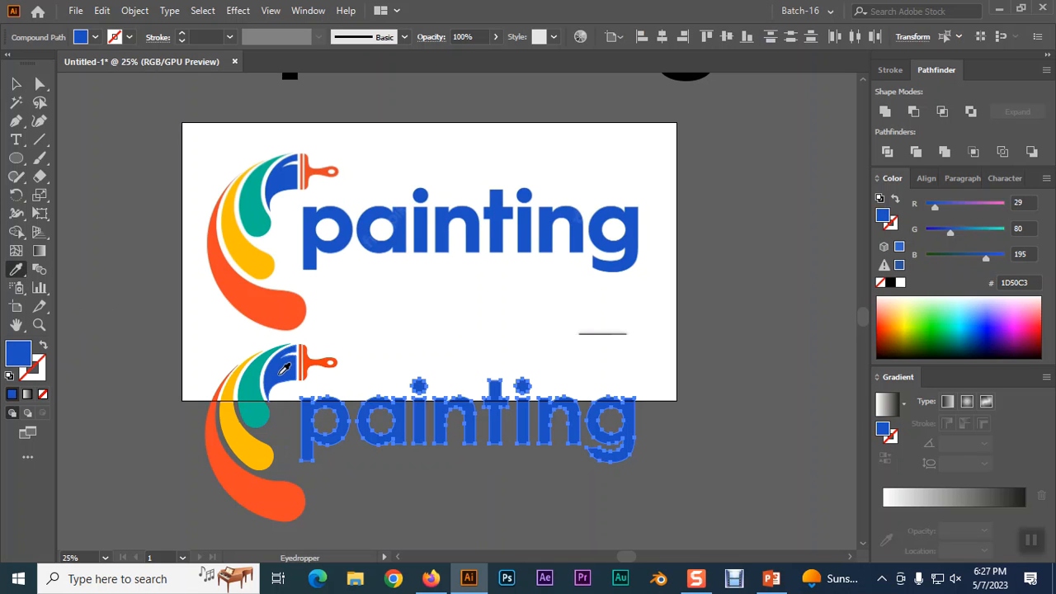
click(15, 84)
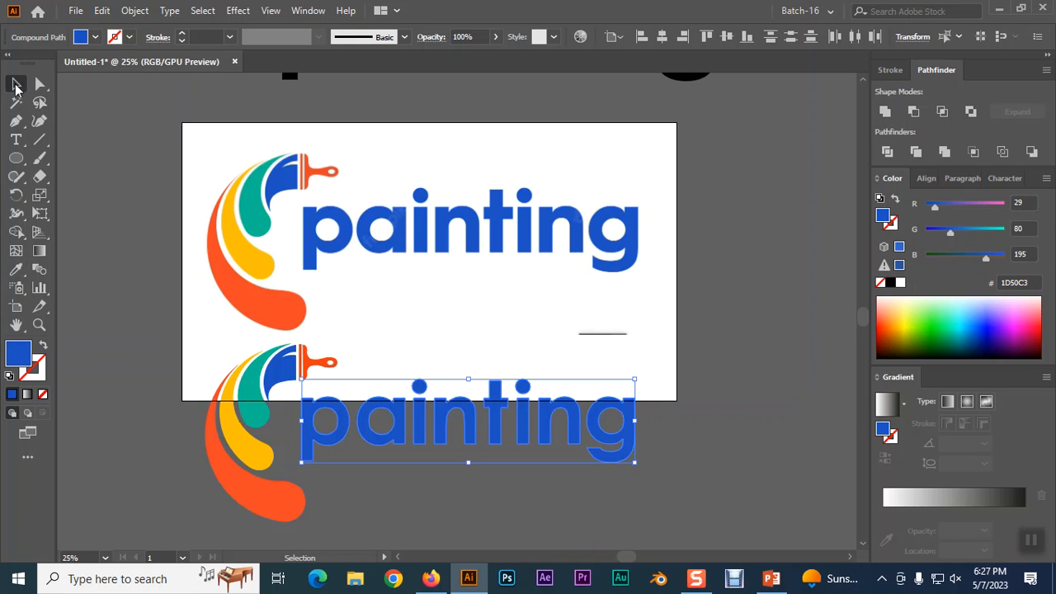
click(716, 381)
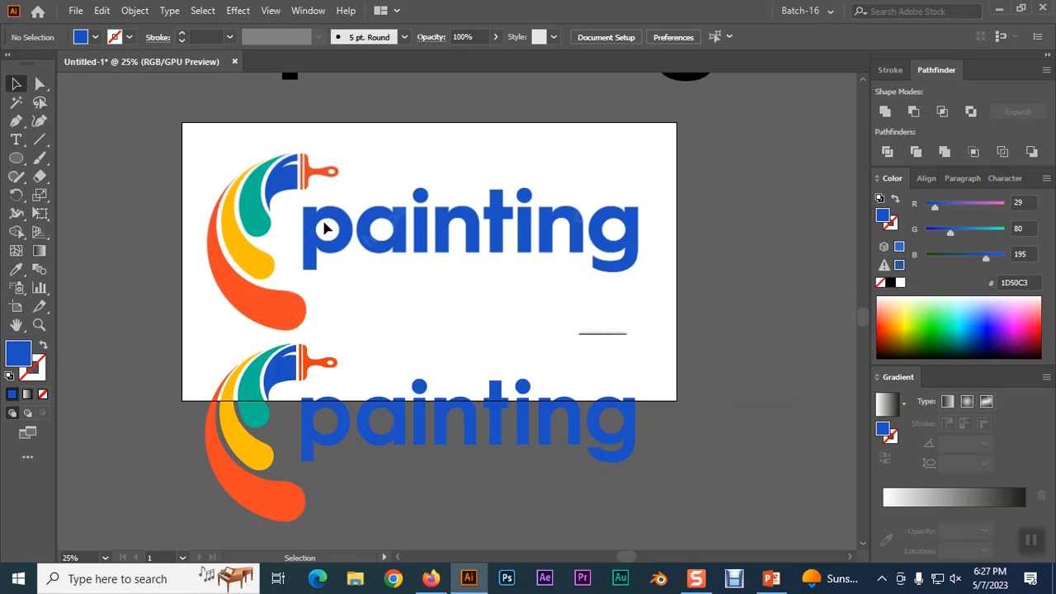
- Unlock the reference image and move it up together with the traced logo so the traced logo sits inside the artboard
key(ctrl)
click(326, 227)
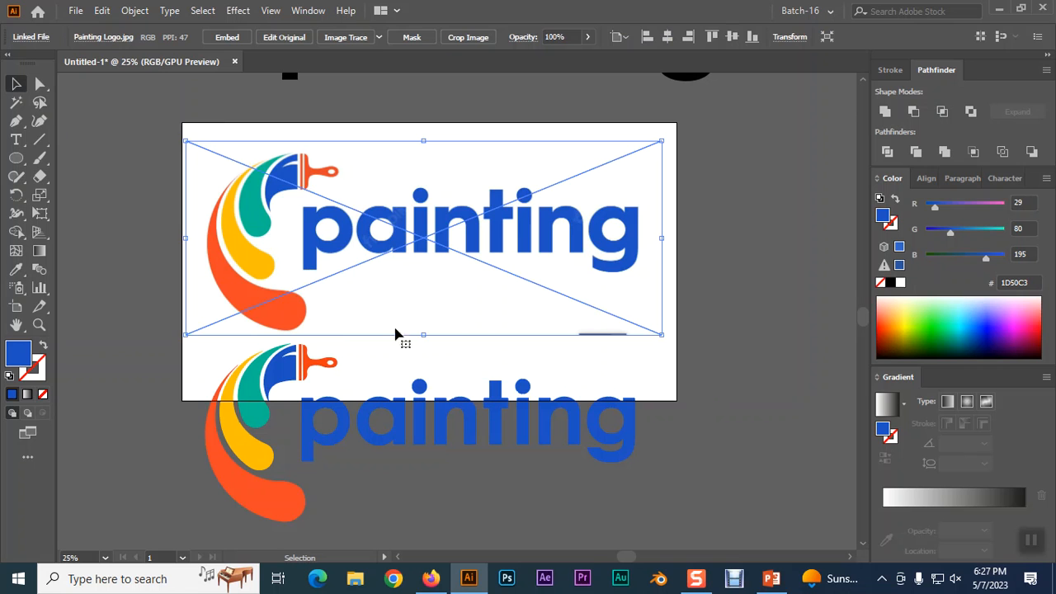
click(151, 234)
key(ctrl+a)
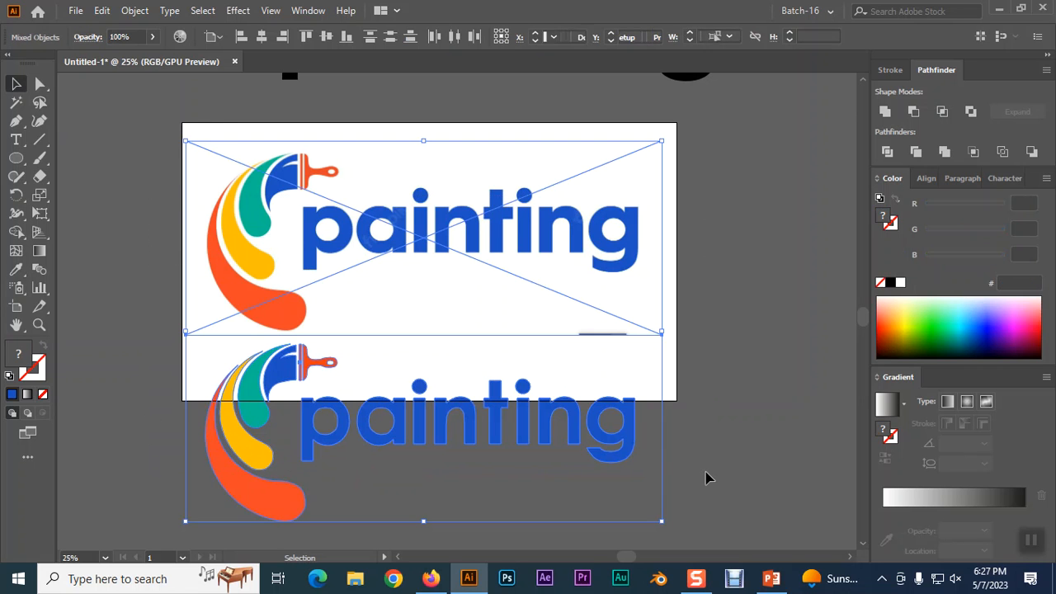
drag(615, 429, 613, 291)
scroll(691, 429, up, 3)
scroll(693, 448, up, 2)
click(736, 406)
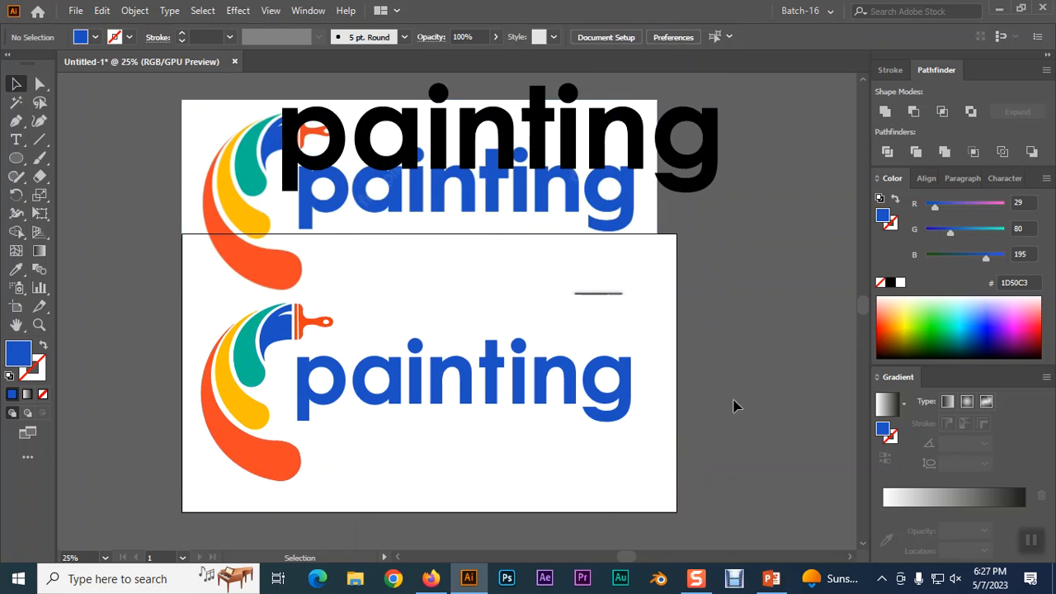
- Select all letters of the large spare black "painting" word overlapping the reference image and delete them
click(705, 157)
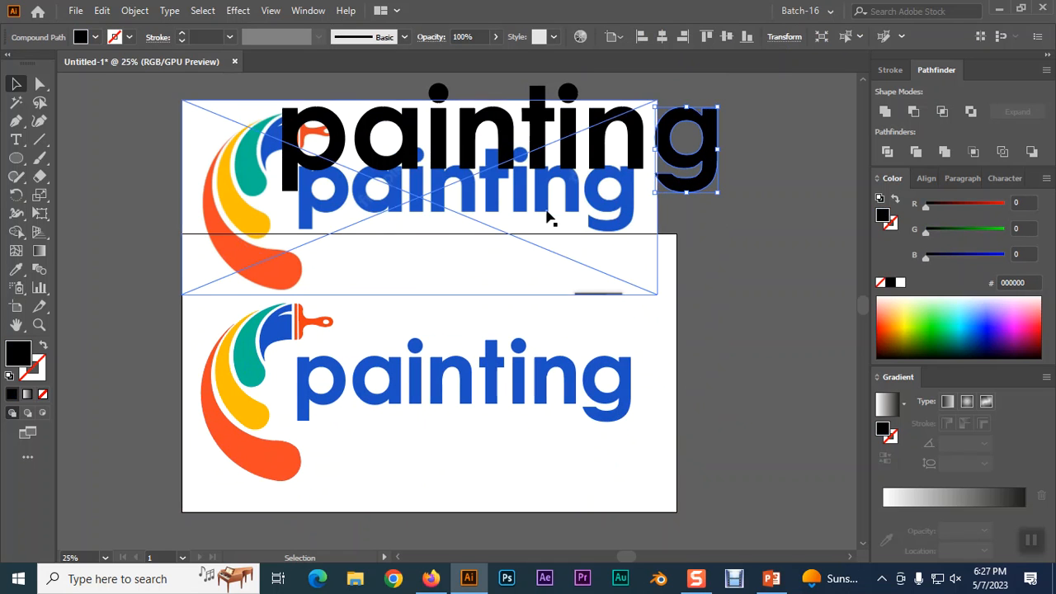
click(212, 140)
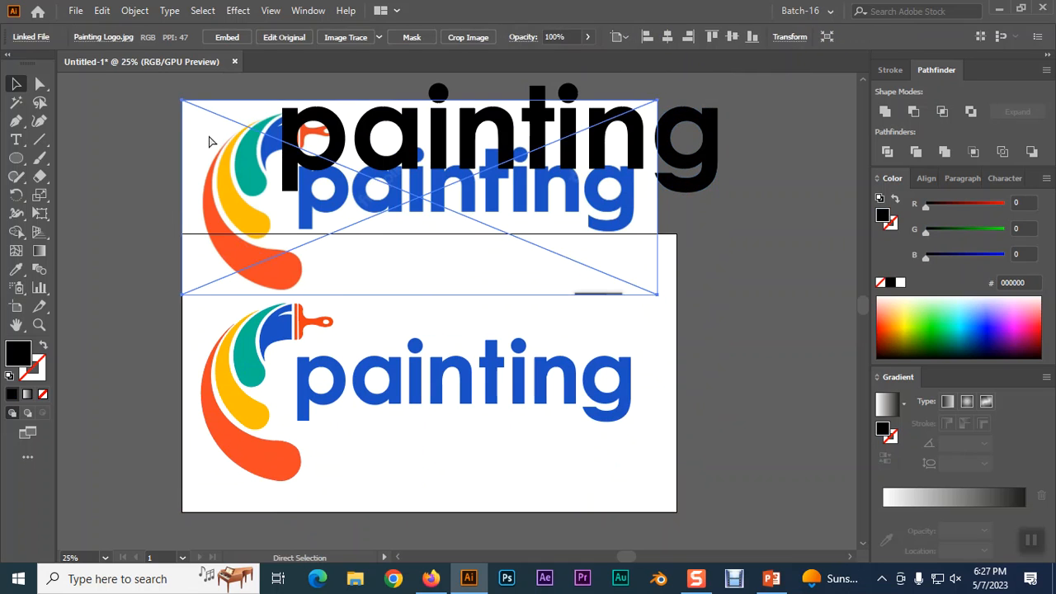
key(ctrl+shift+a)
mouse_move(277, 97)
mouse_down()
mouse_move(640, 171)
mouse_move(740, 208)
mouse_up()
key(Delete)
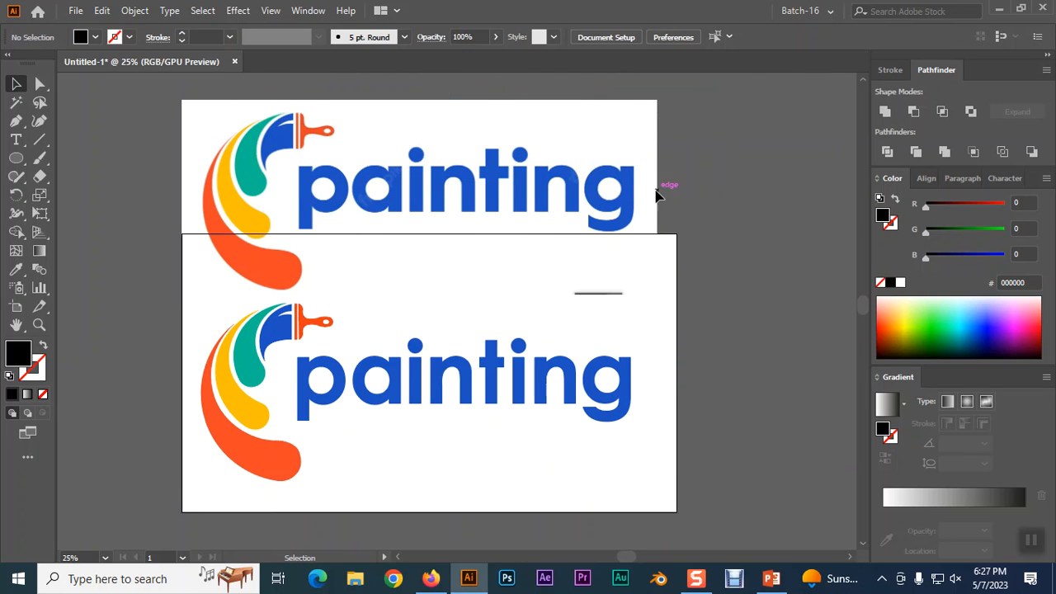